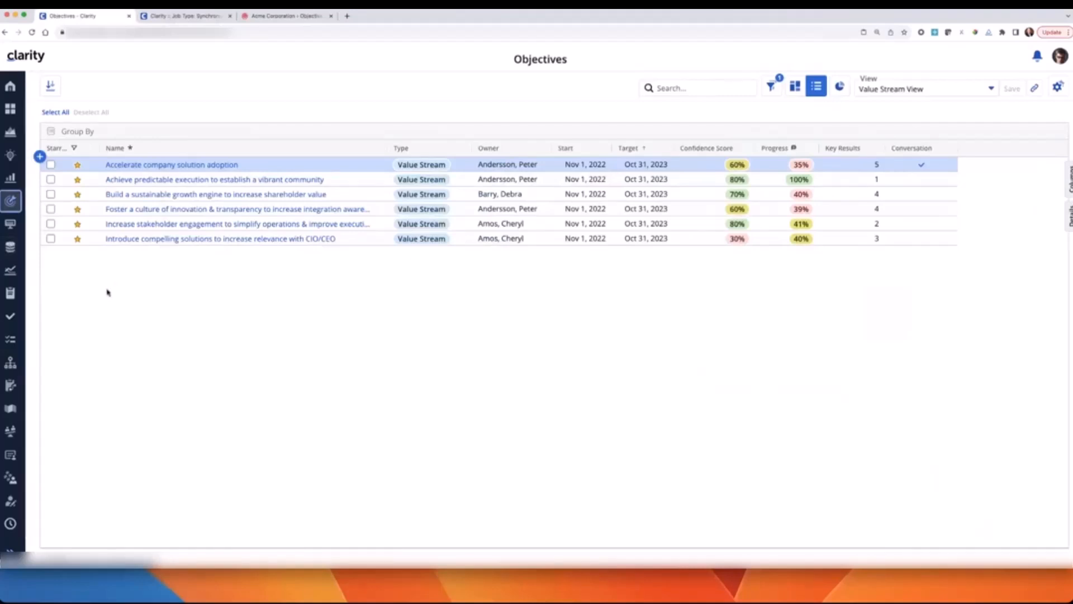
# Step: Open the objective "Accelerate company solution adoption" and view the target values of its key result about achieving 5 reference customers
pyautogui.click(163, 167)
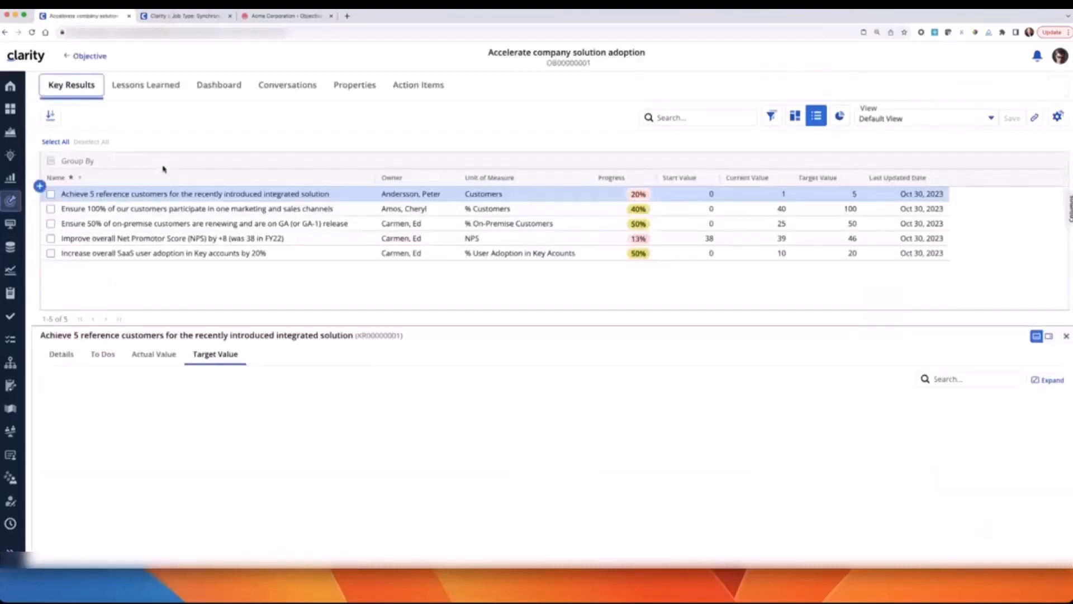
pyautogui.click(167, 193)
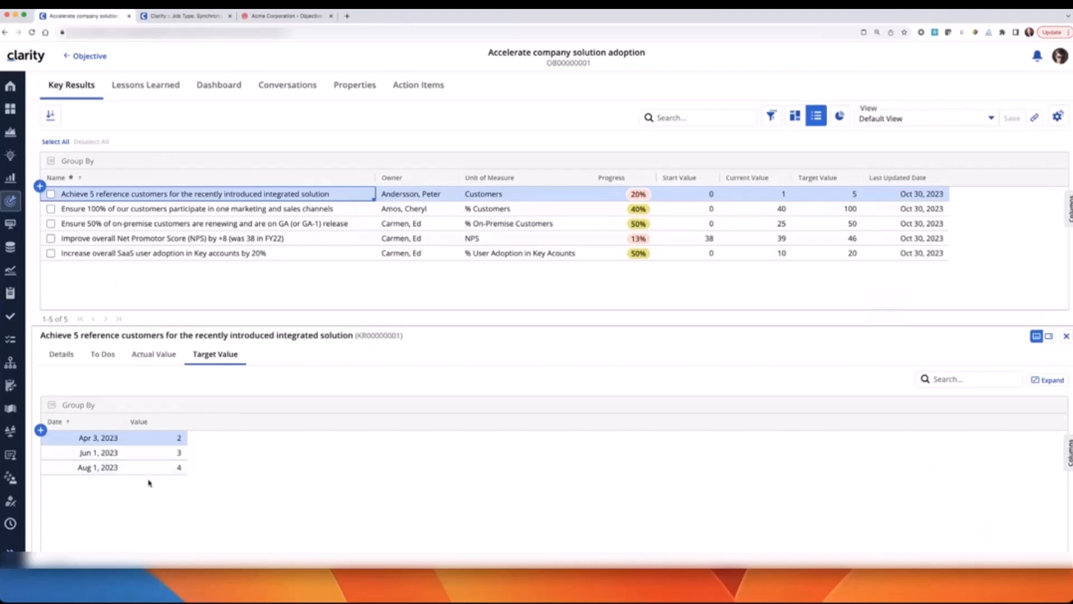
# Step: Try to add a target value row dated November 1, 2023 to the 5 reference customers key result
pyautogui.click(41, 430)
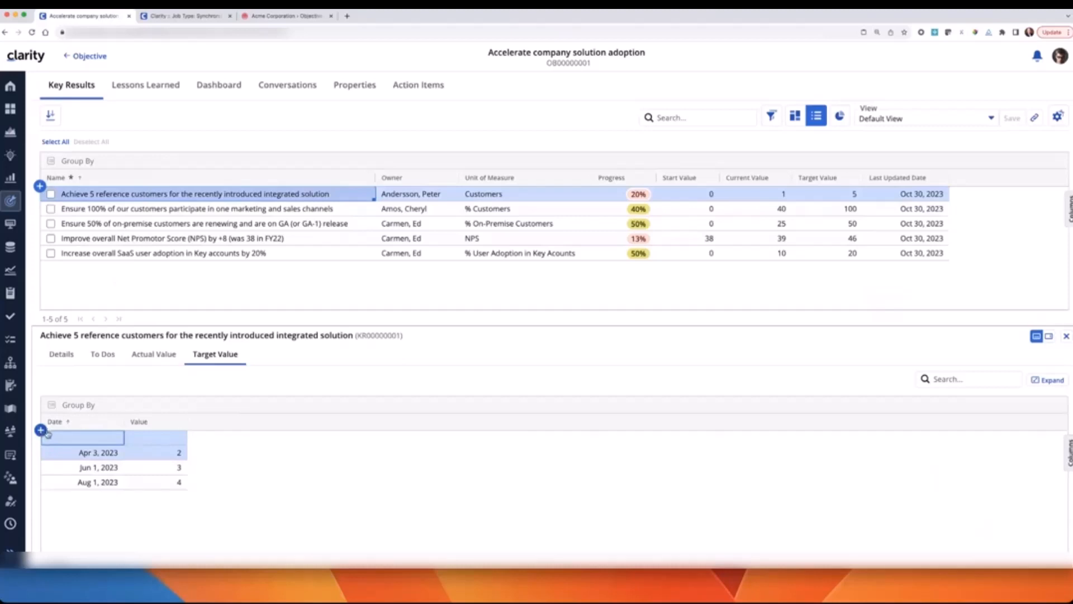
pyautogui.click(109, 437)
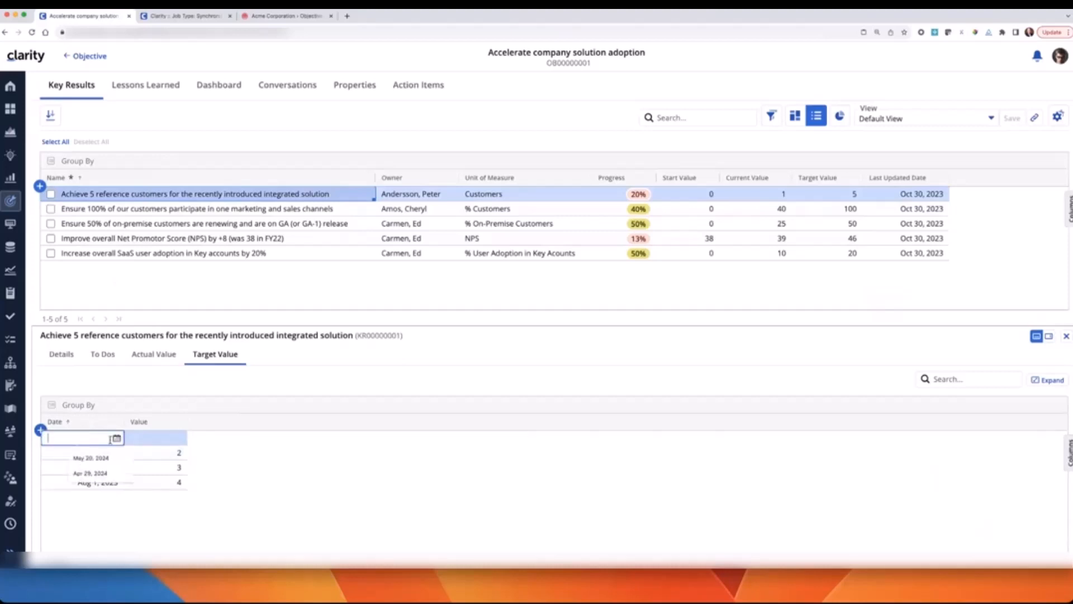
pyautogui.click(116, 438)
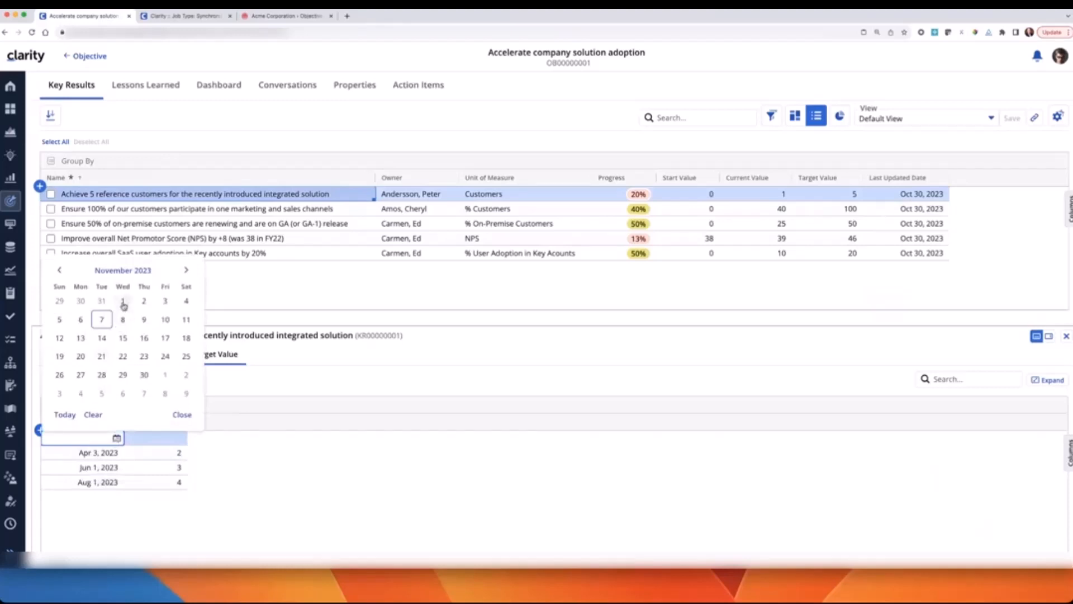
pyautogui.click(123, 302)
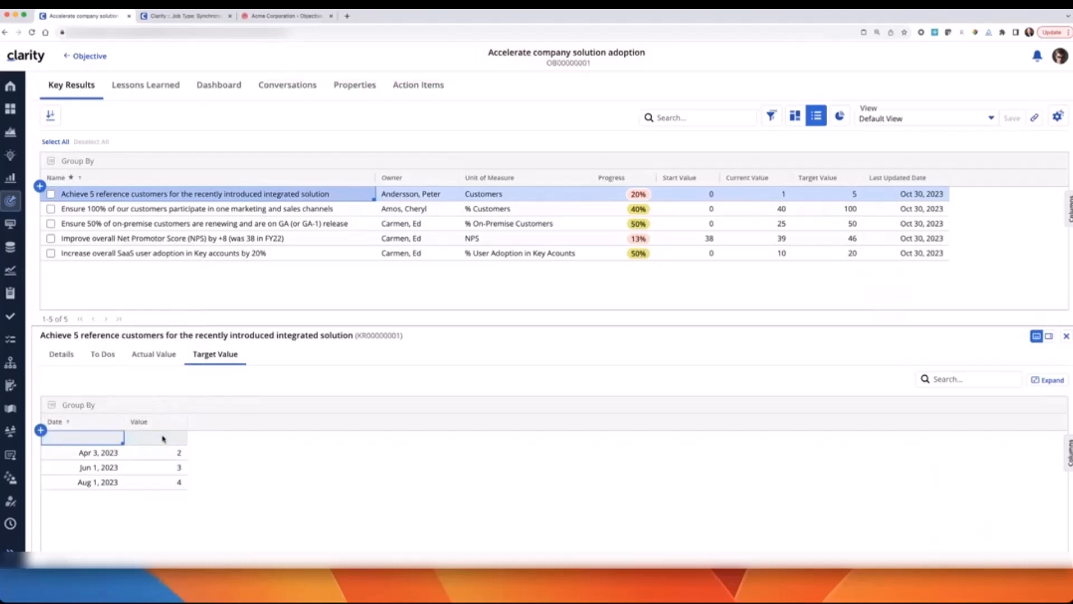
pyautogui.click(118, 439)
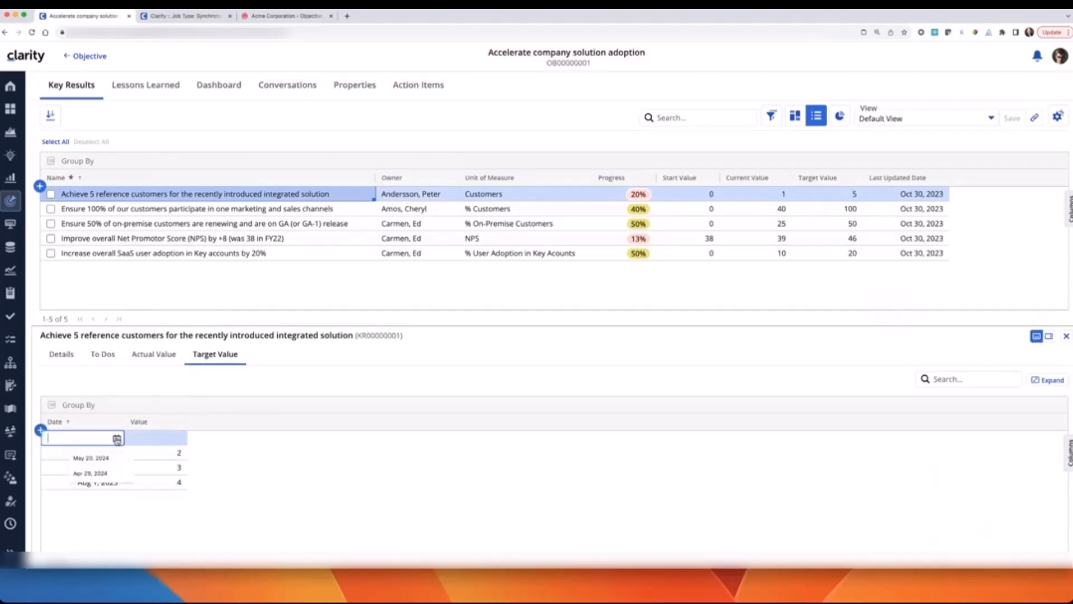
pyautogui.click(274, 464)
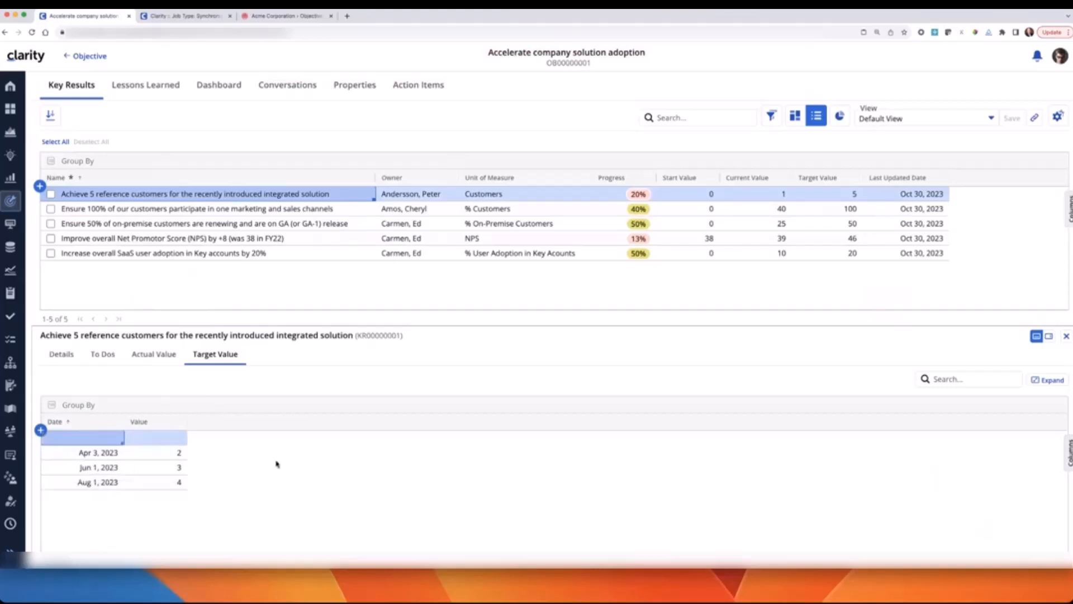
# Step: Try to date the new target value row August 1, 2023, and delete that row
pyautogui.click(111, 437)
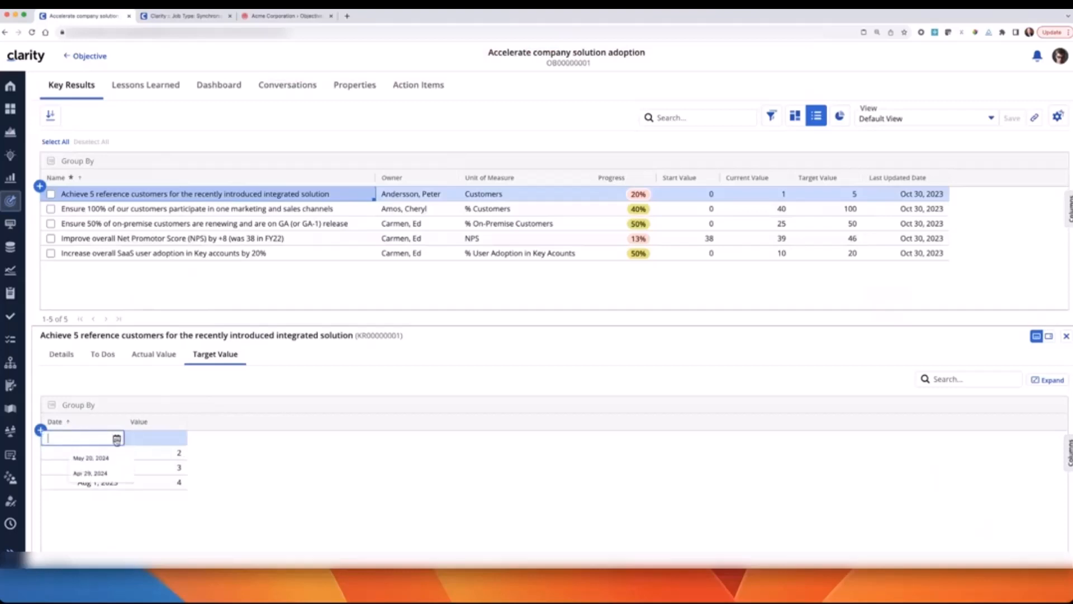
pyautogui.click(115, 437)
pyautogui.click(59, 269)
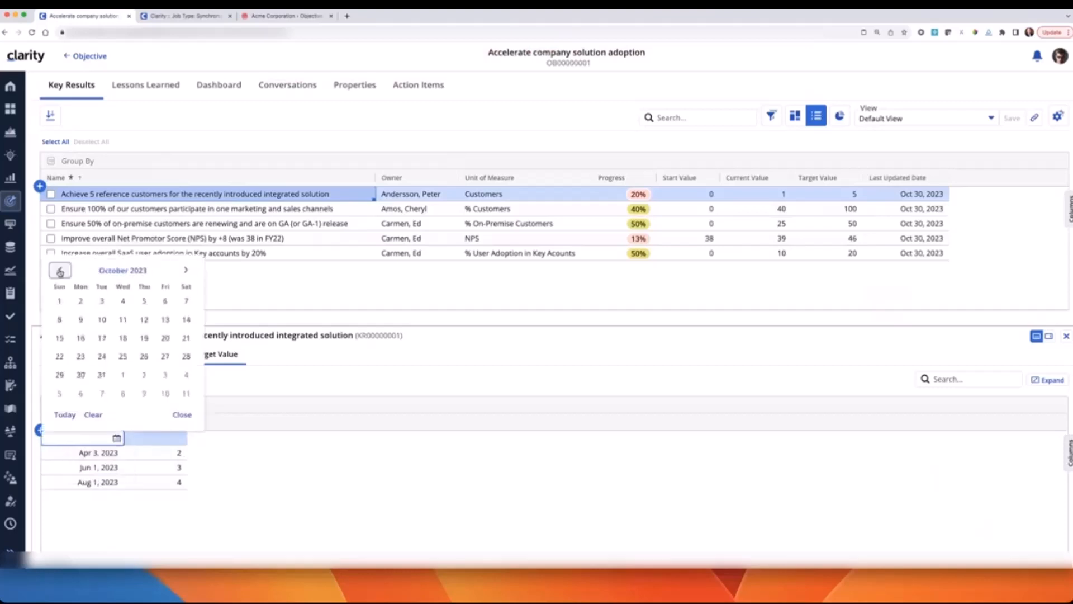
pyautogui.click(60, 270)
pyautogui.click(59, 270)
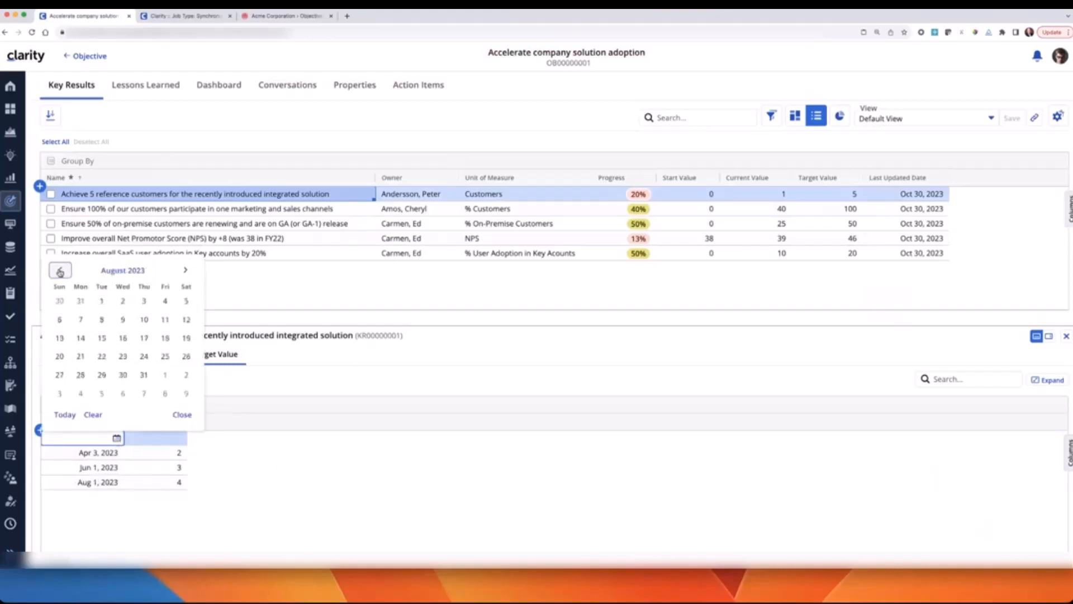
pyautogui.click(101, 302)
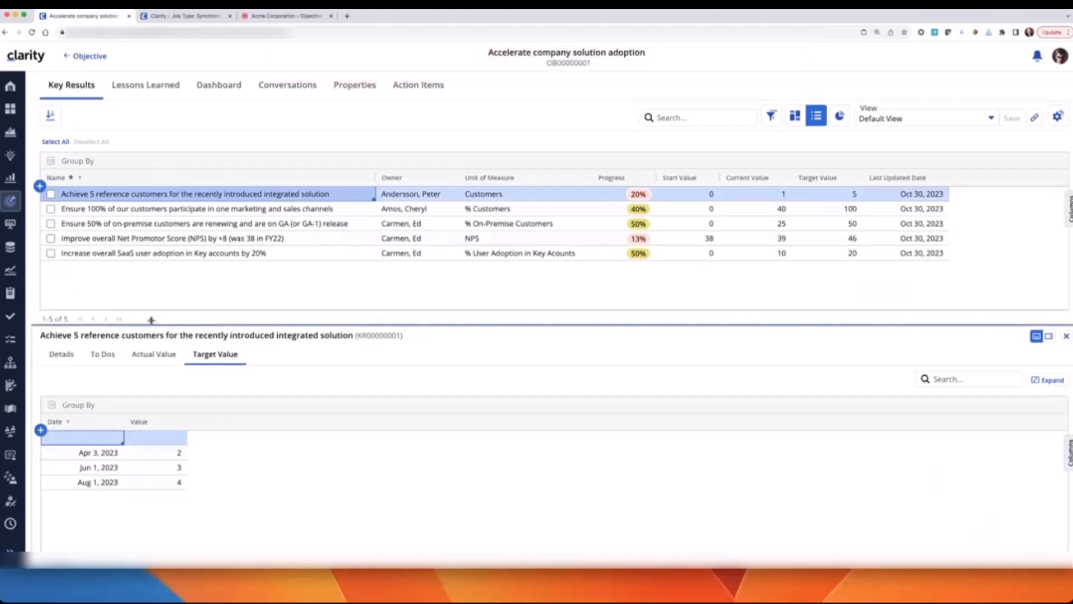
pyautogui.rightClick(112, 441)
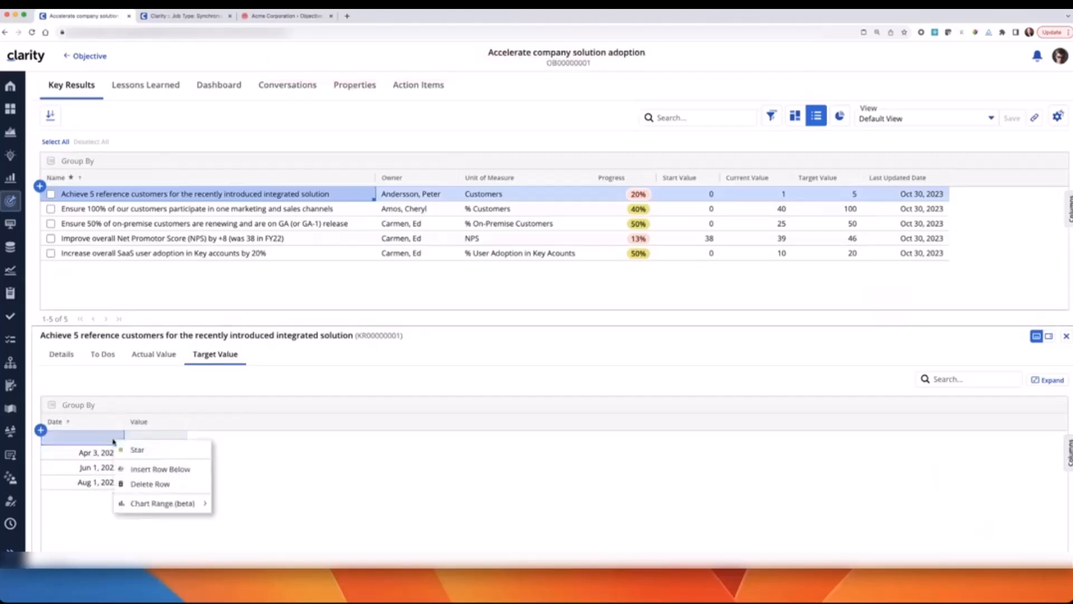
pyautogui.click(146, 483)
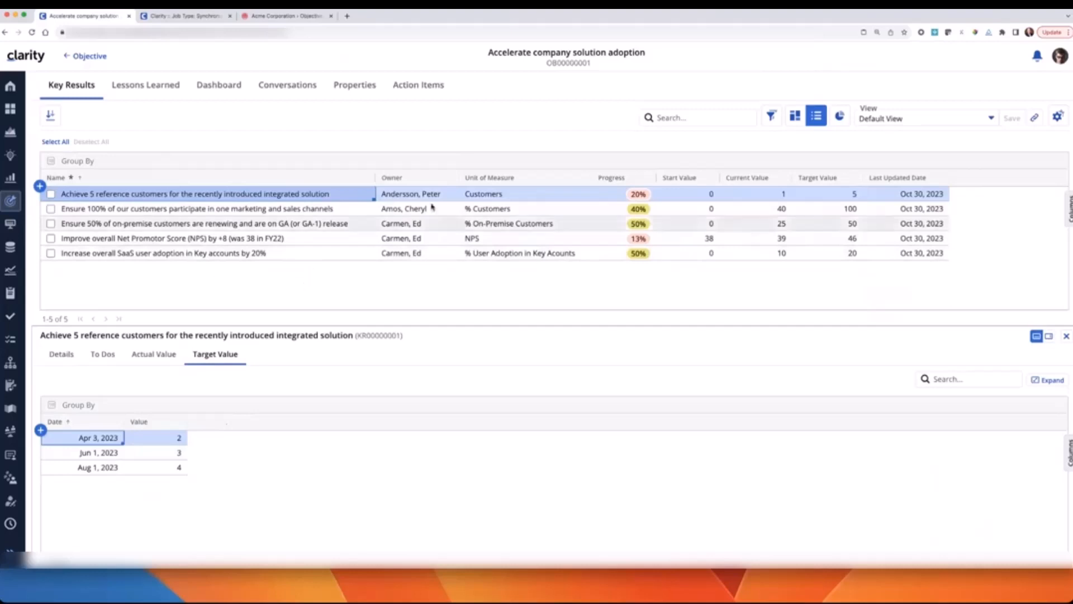
# Step: Return to the objectives list and switch it to Parent View
pyautogui.click(84, 57)
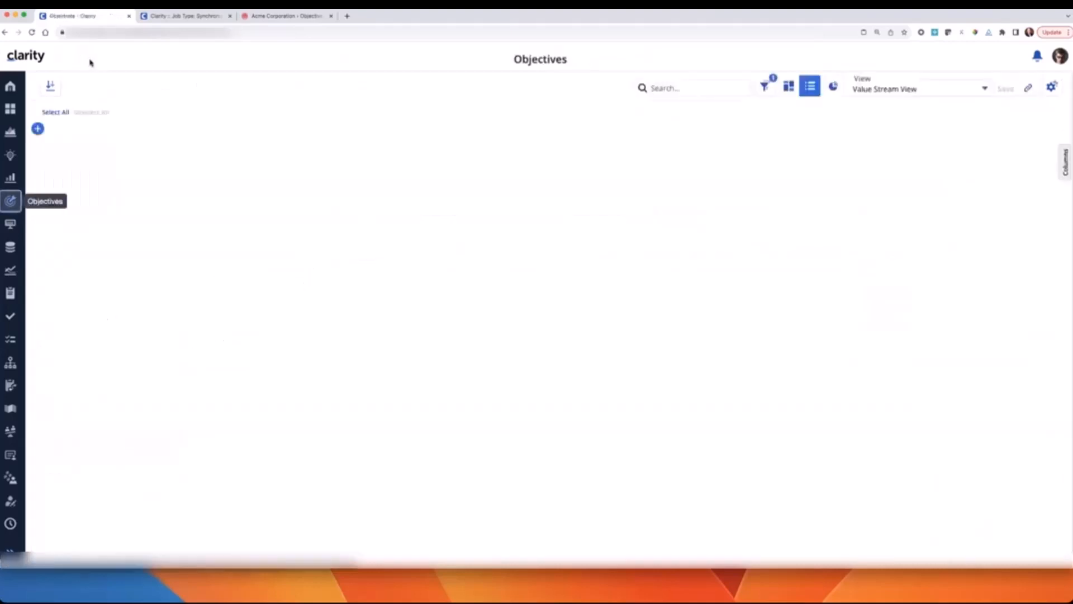
pyautogui.click(992, 89)
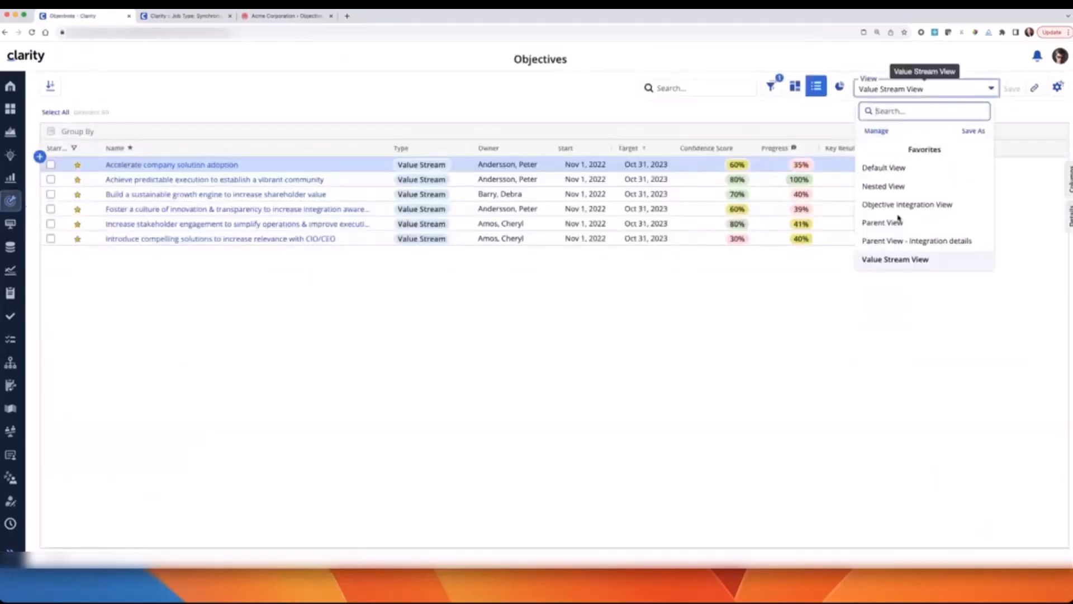
pyautogui.click(889, 228)
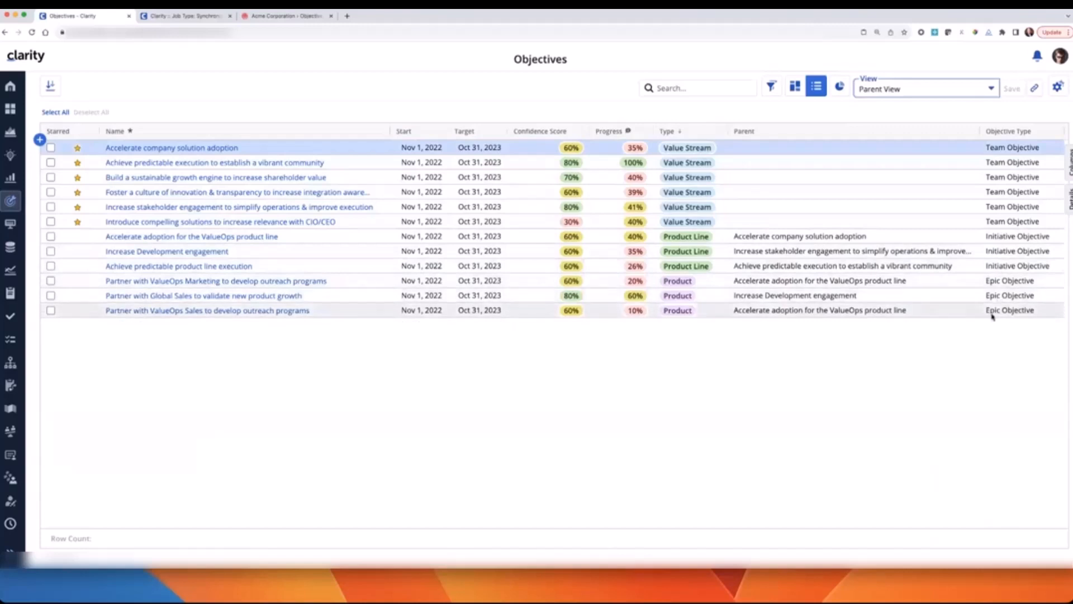
# Step: Examine the Objective Type choices for "Partner with ValueOps Sales to develop outreach programs", and switch to Rally to compare its objective types
pyautogui.click(1013, 311)
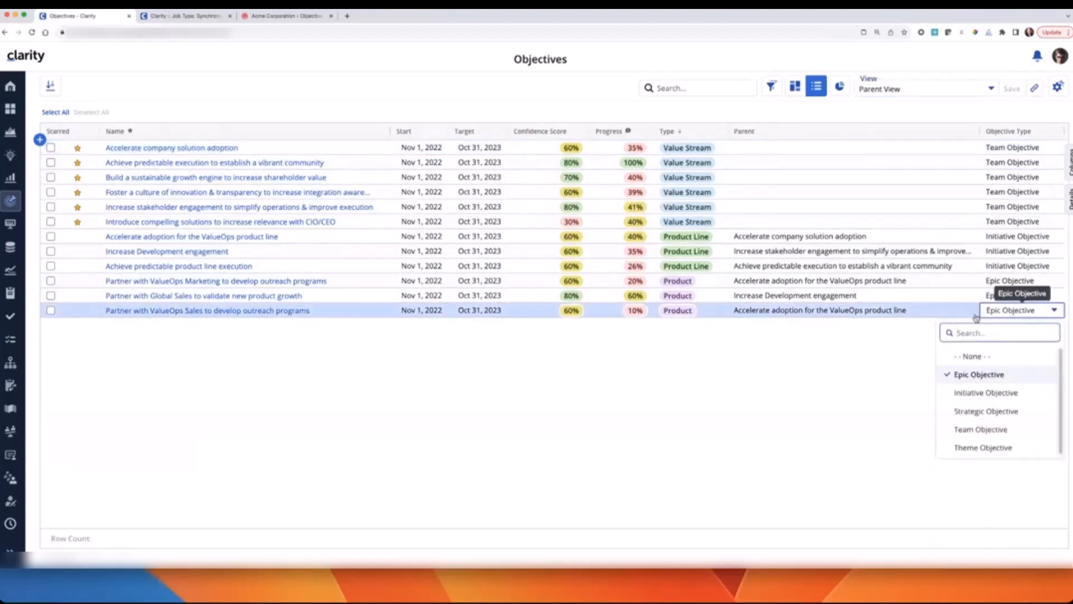
pyautogui.click(911, 339)
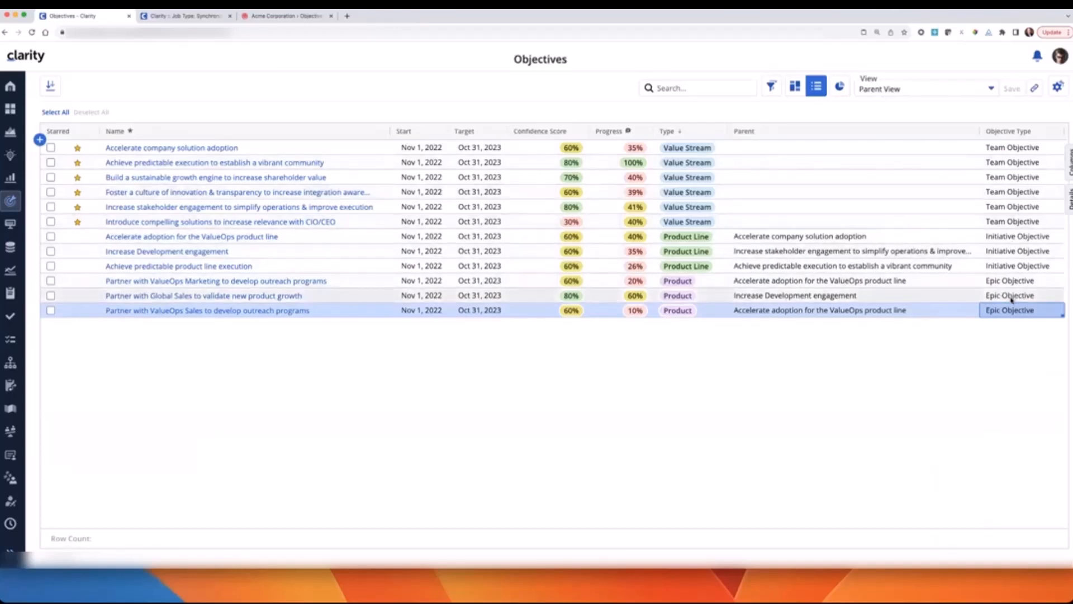
pyautogui.click(269, 18)
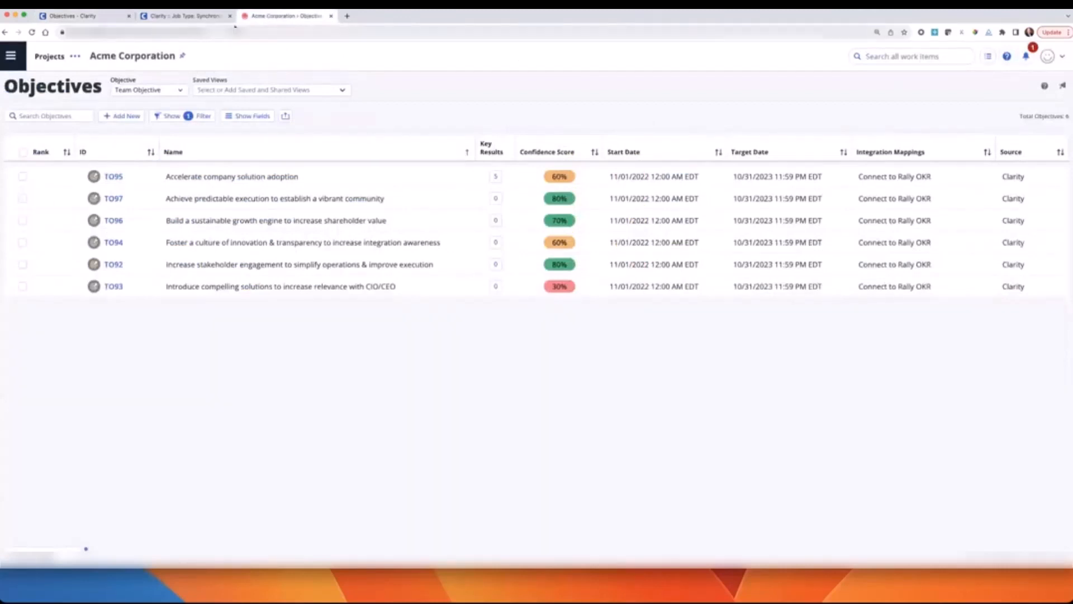
pyautogui.click(133, 94)
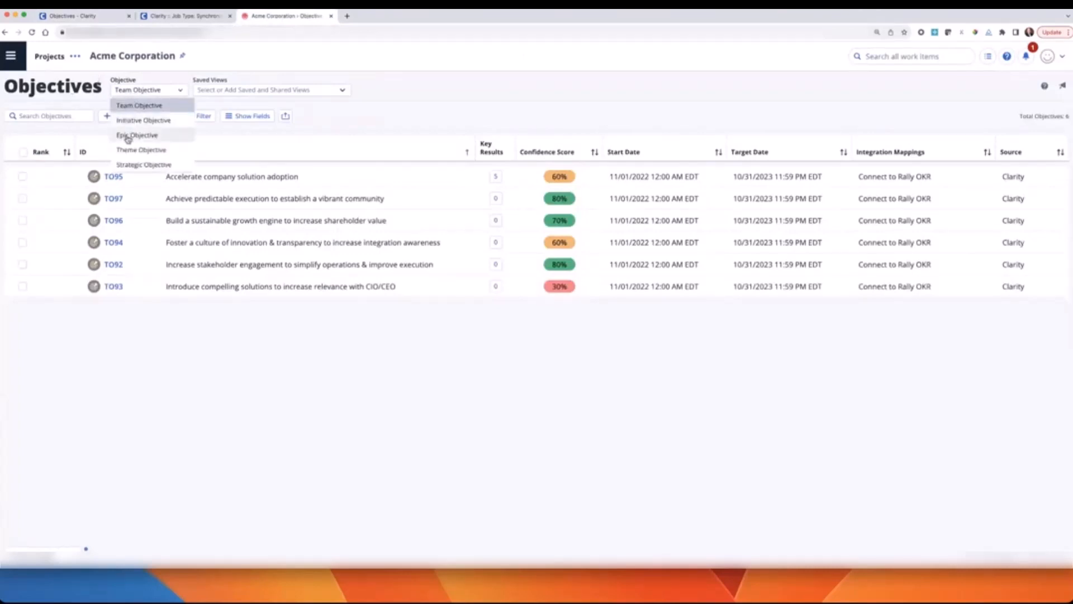
pyautogui.click(133, 93)
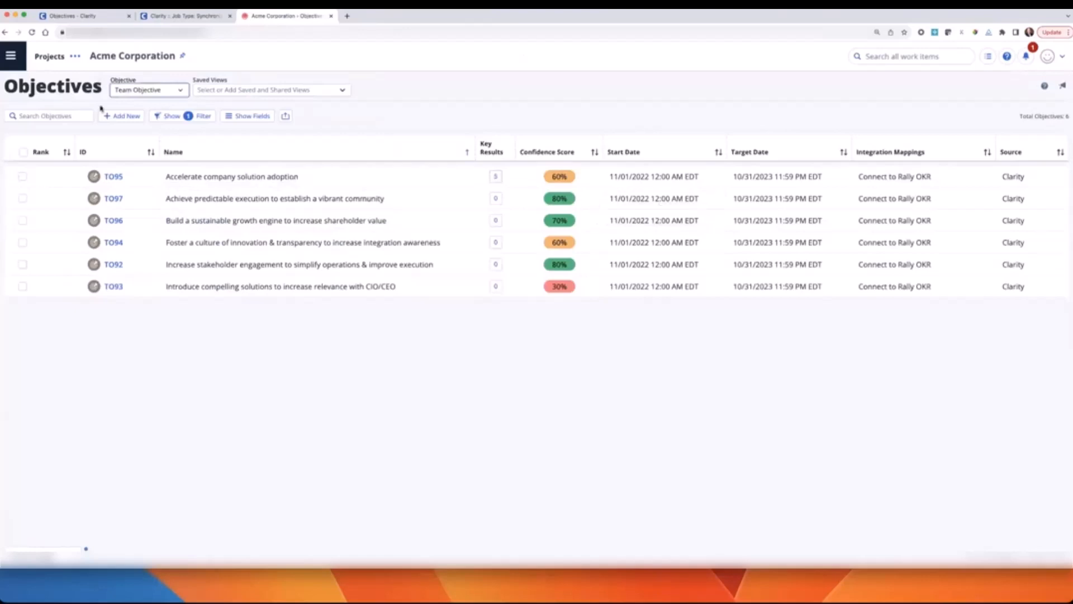
# Step: Review the Initiative and Epic objectives of Acme Corporation and return the list to Team Objective
pyautogui.click(137, 90)
pyautogui.click(129, 117)
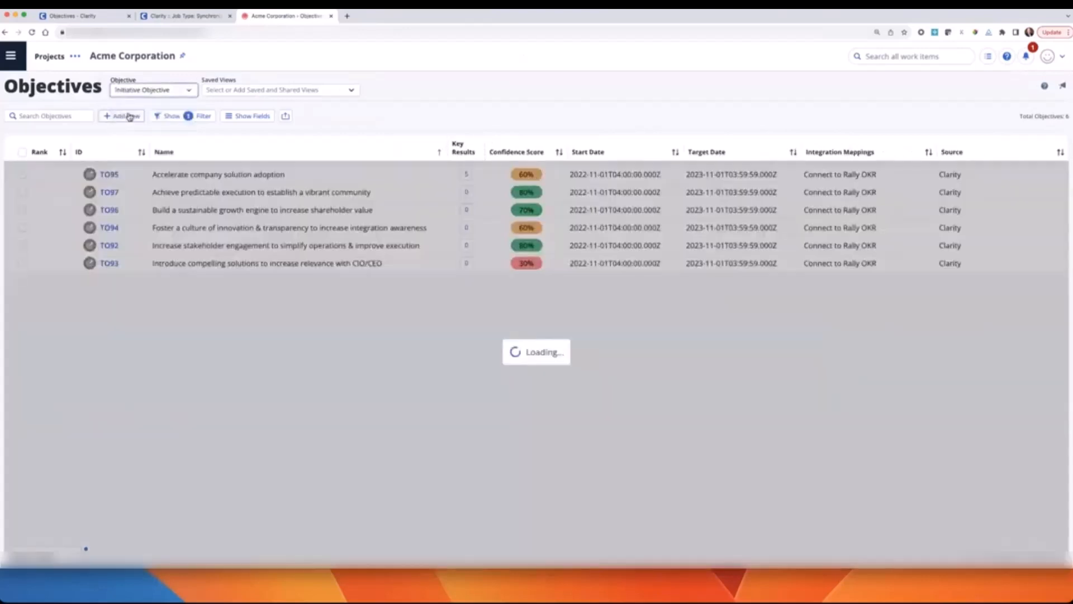
pyautogui.click(137, 93)
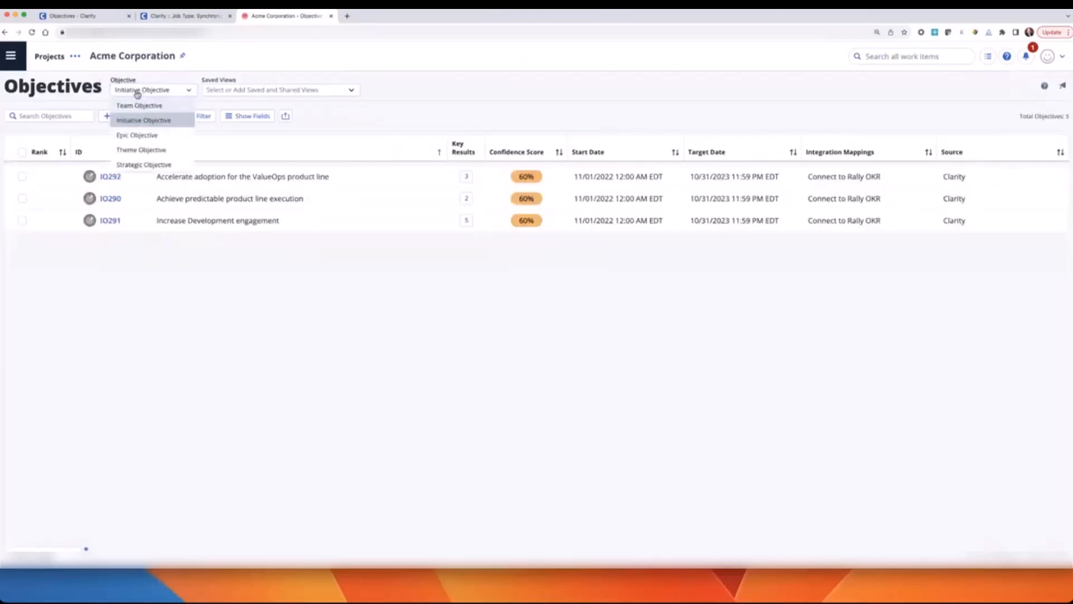
pyautogui.click(136, 135)
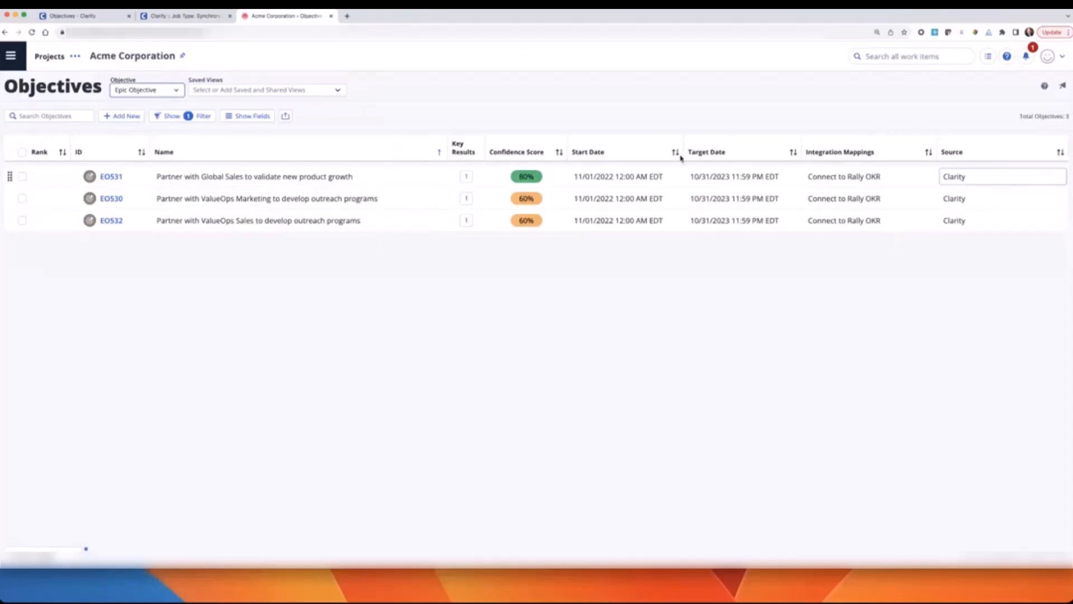
pyautogui.click(166, 93)
pyautogui.click(136, 134)
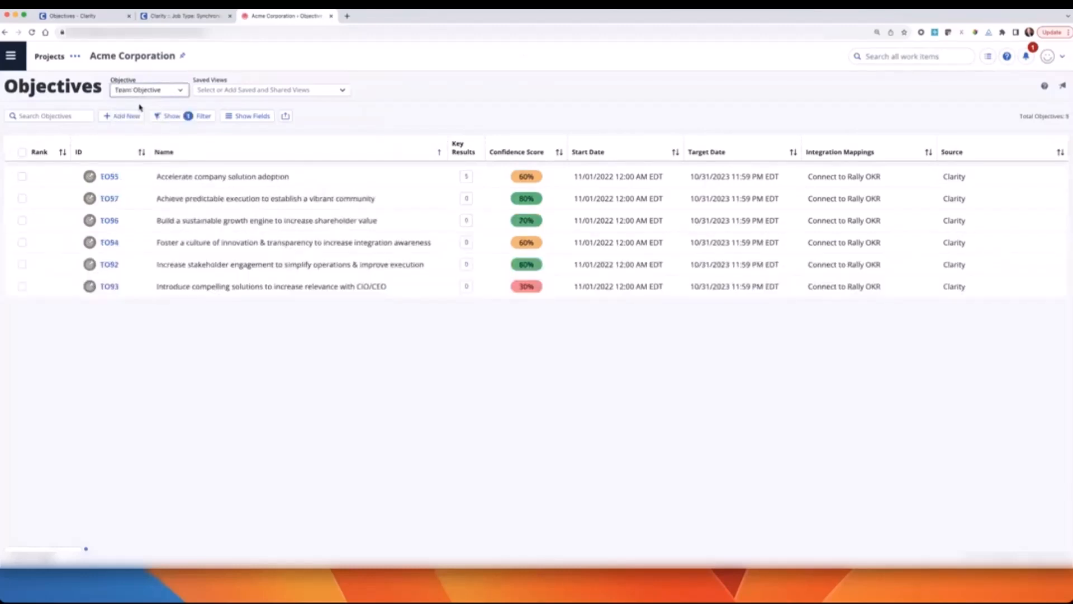
# Step: List the Initiative Objectives and add the Parent Objective column to the table
pyautogui.click(137, 95)
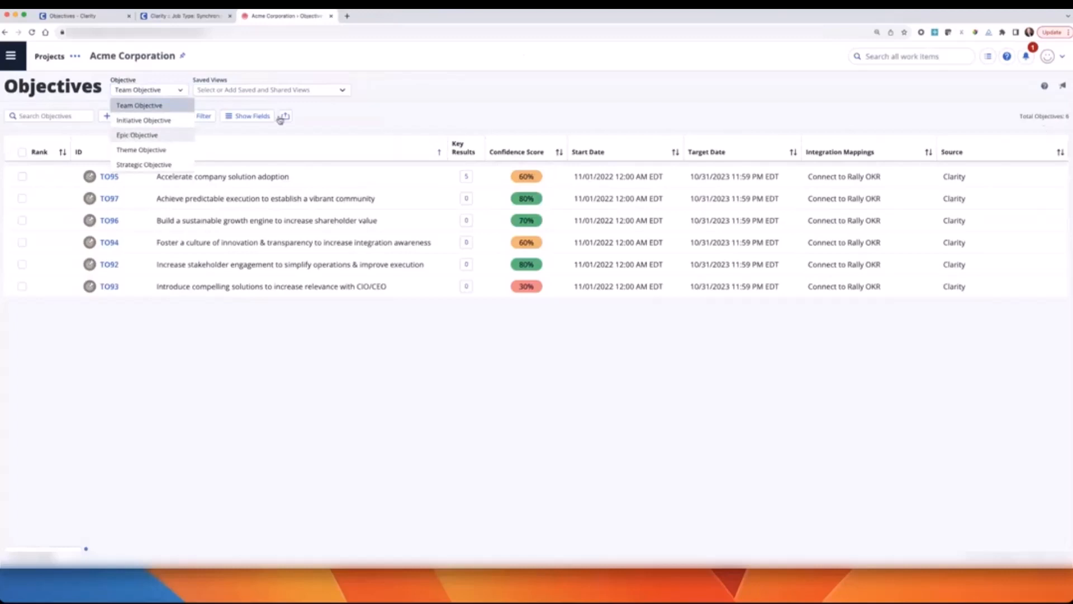
pyautogui.click(143, 120)
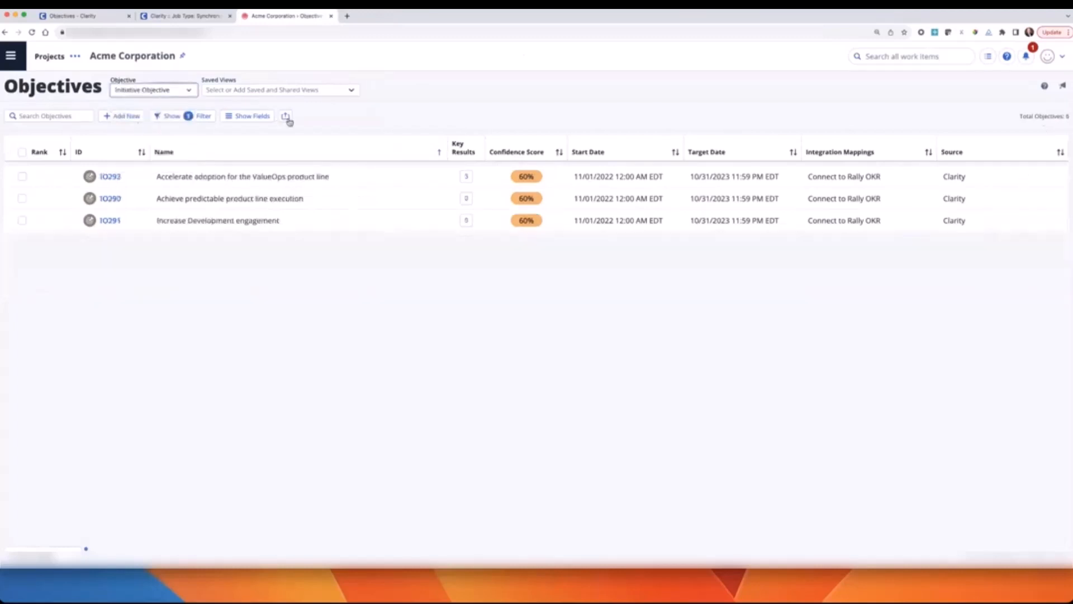
pyautogui.click(248, 115)
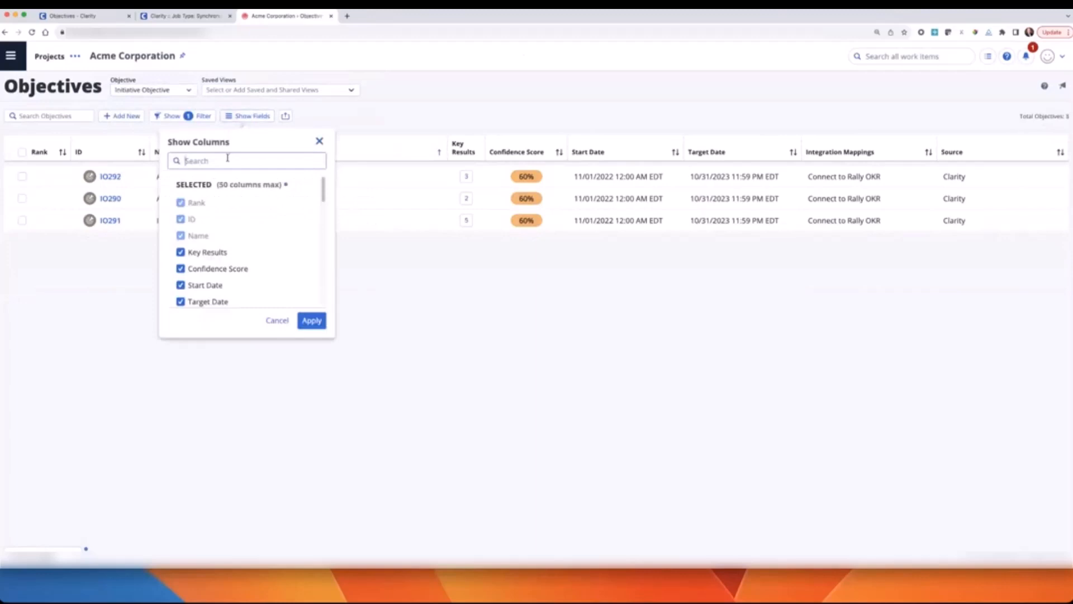
pyautogui.write('obje')
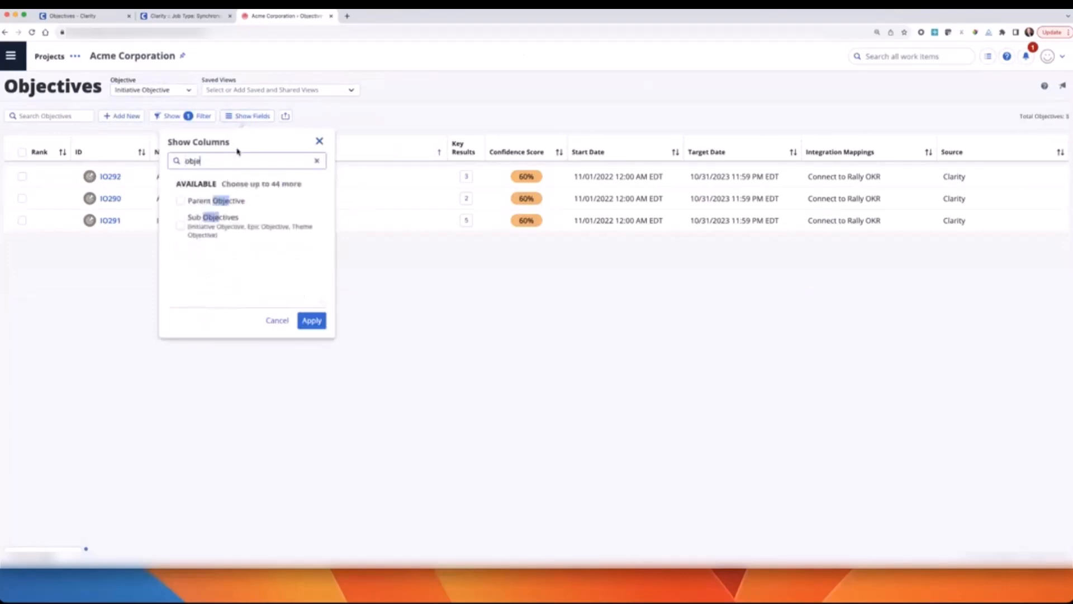
pyautogui.click(180, 201)
pyautogui.click(312, 320)
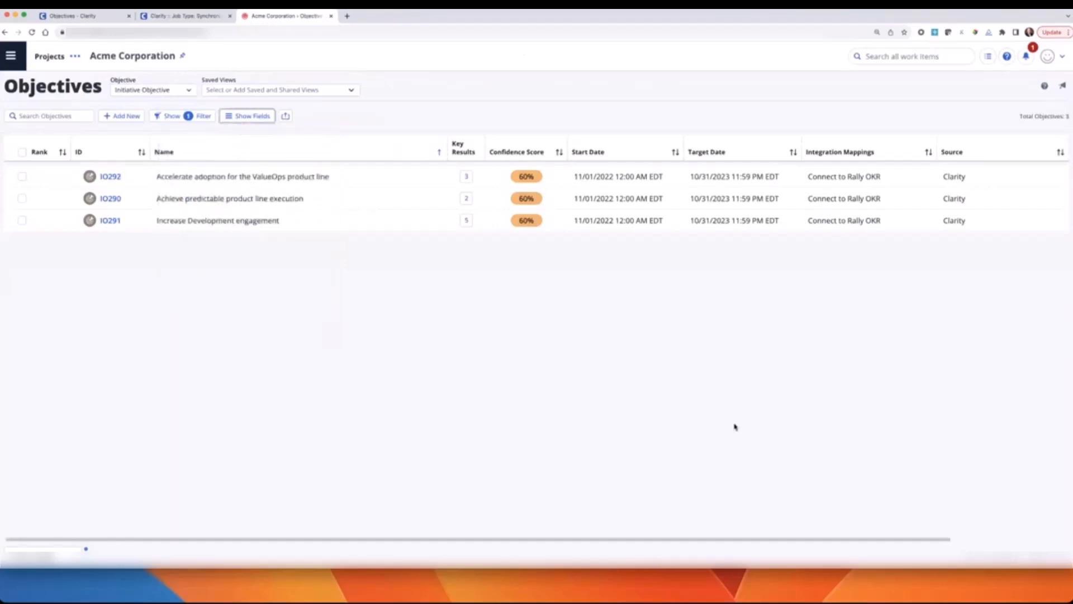
# Step: Move the Parent Objective column directly after the Name column
pyautogui.moveTo(793, 539); pyautogui.dragTo(953, 413)
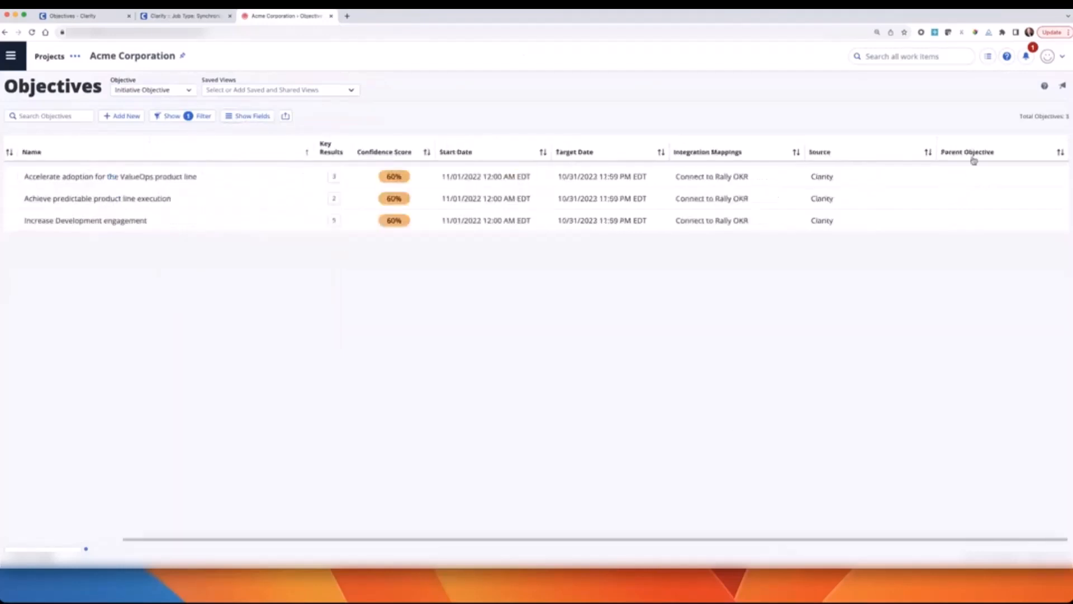
pyautogui.moveTo(972, 158); pyautogui.dragTo(315, 152)
pyautogui.moveTo(447, 151); pyautogui.dragTo(449, 152)
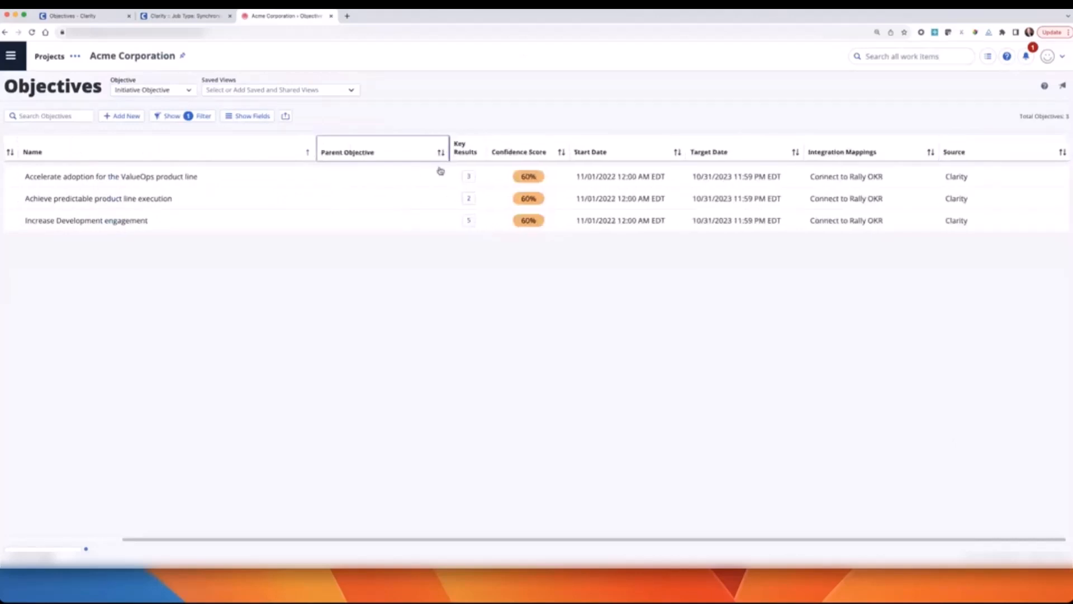
pyautogui.moveTo(300, 541); pyautogui.dragTo(84, 545)
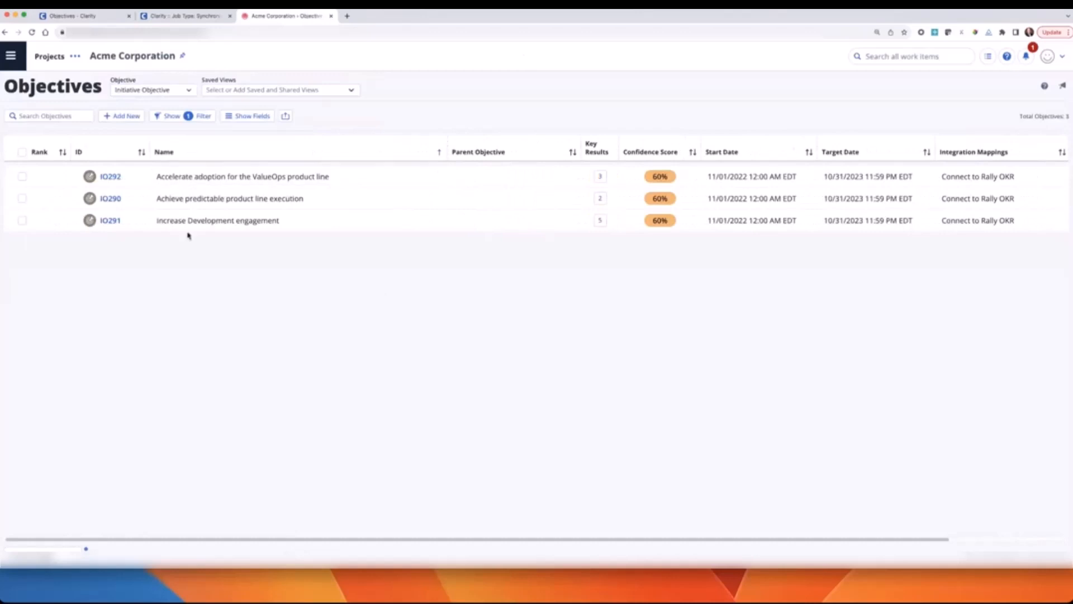
# Step: Switch the objectives list to Epic Objective
pyautogui.click(161, 89)
pyautogui.click(133, 134)
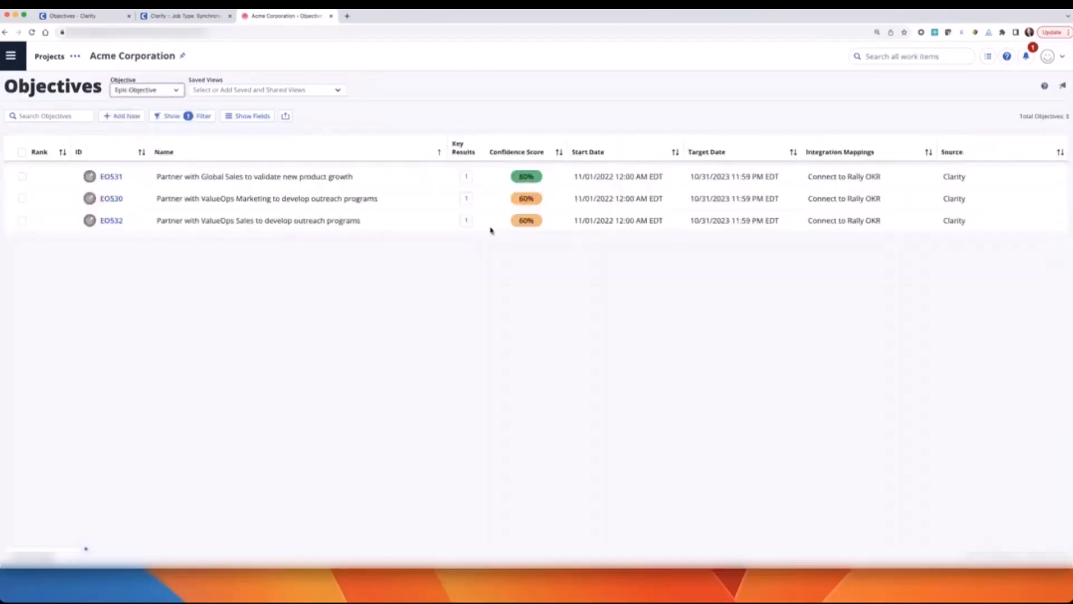
# Step: Add the Parent Objective column to the Epic Objective table
pyautogui.click(249, 116)
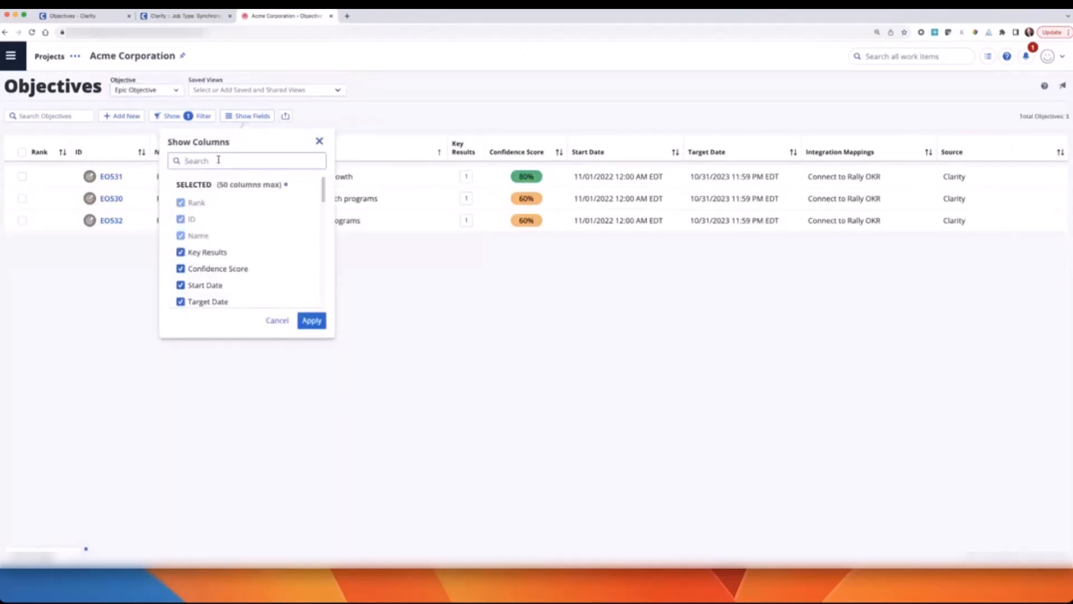
pyautogui.write('pare')
pyautogui.click(180, 203)
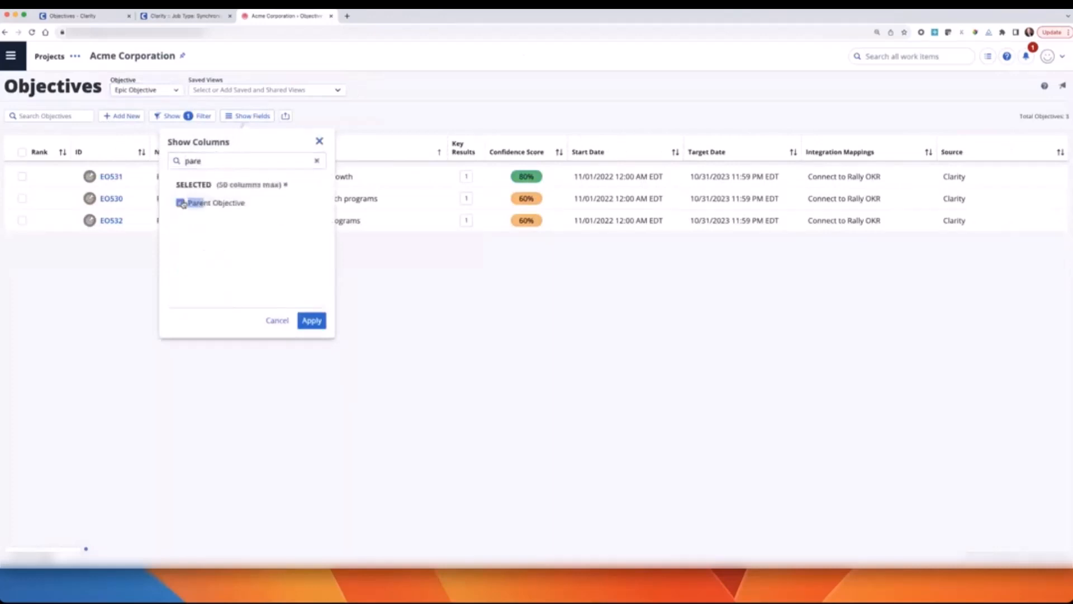
pyautogui.click(323, 327)
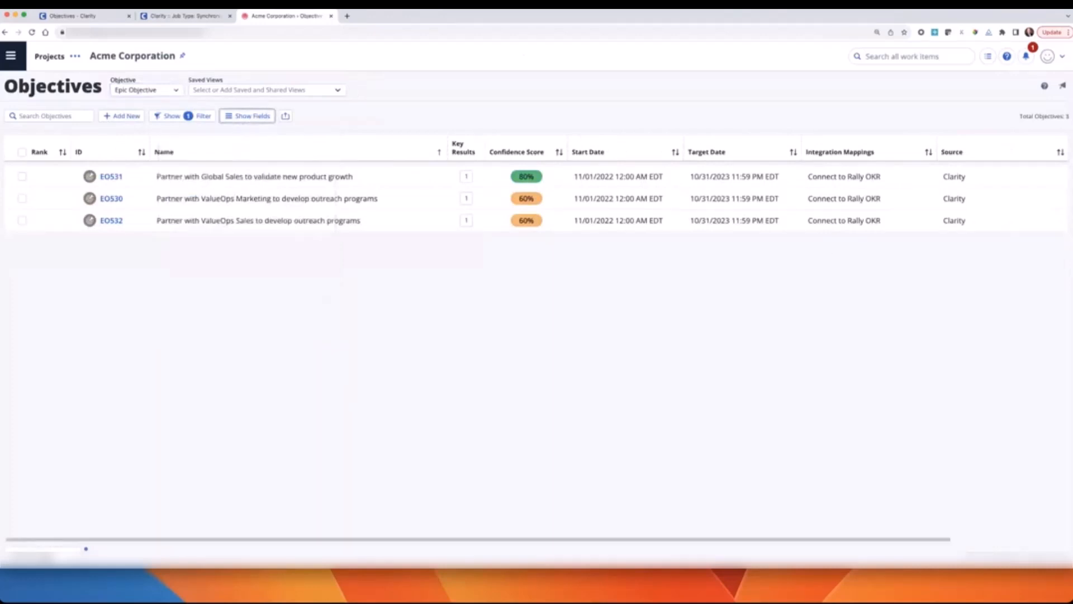
# Step: Move the Parent Objective column directly after Name in the Epic Objective table
pyautogui.moveTo(934, 539); pyautogui.dragTo(1050, 540)
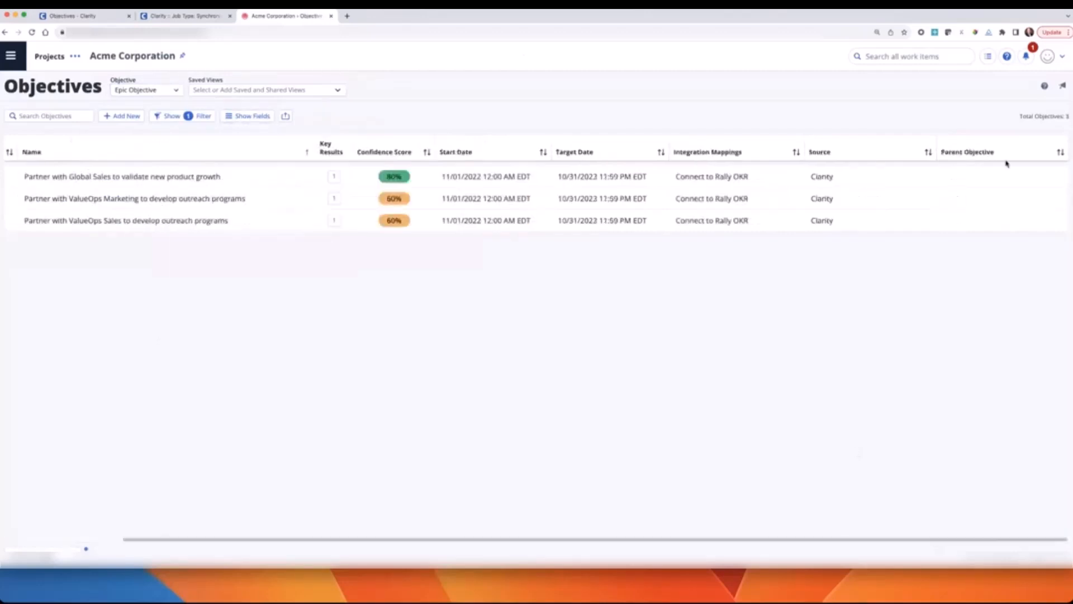
pyautogui.moveTo(970, 158); pyautogui.dragTo(326, 164)
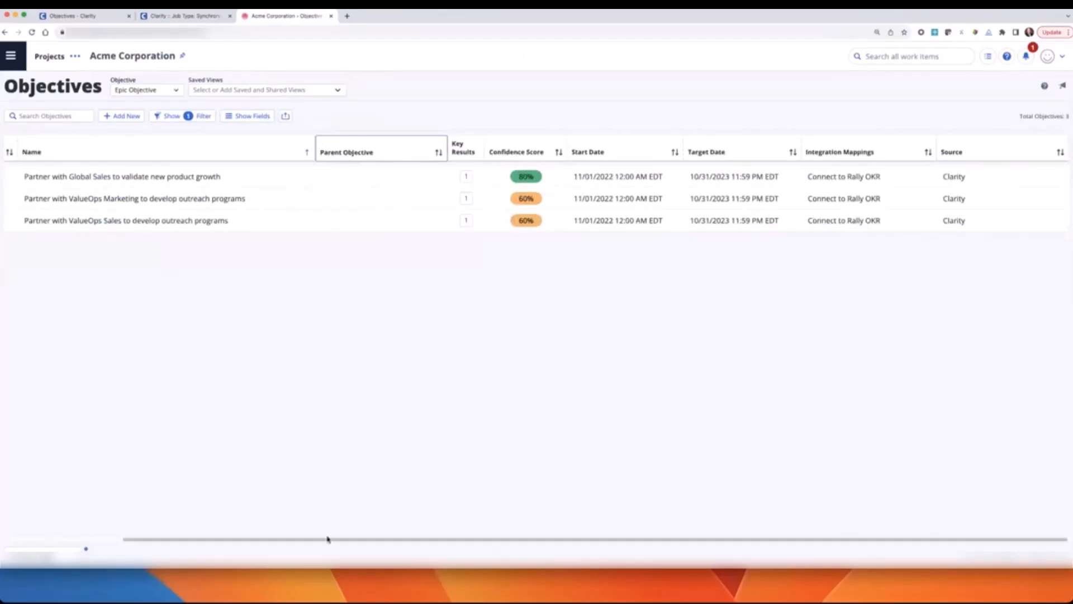
pyautogui.moveTo(327, 538); pyautogui.dragTo(210, 540)
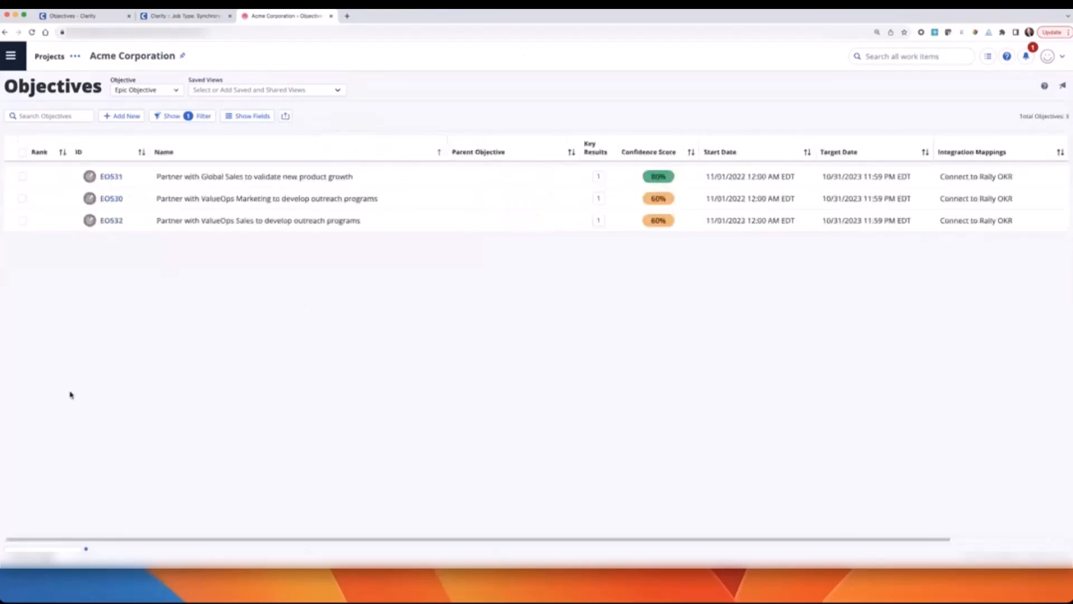
# Step: Inspect the editable details of epic objective EO531, close it and return the list to Team Objective
pyautogui.click(110, 177)
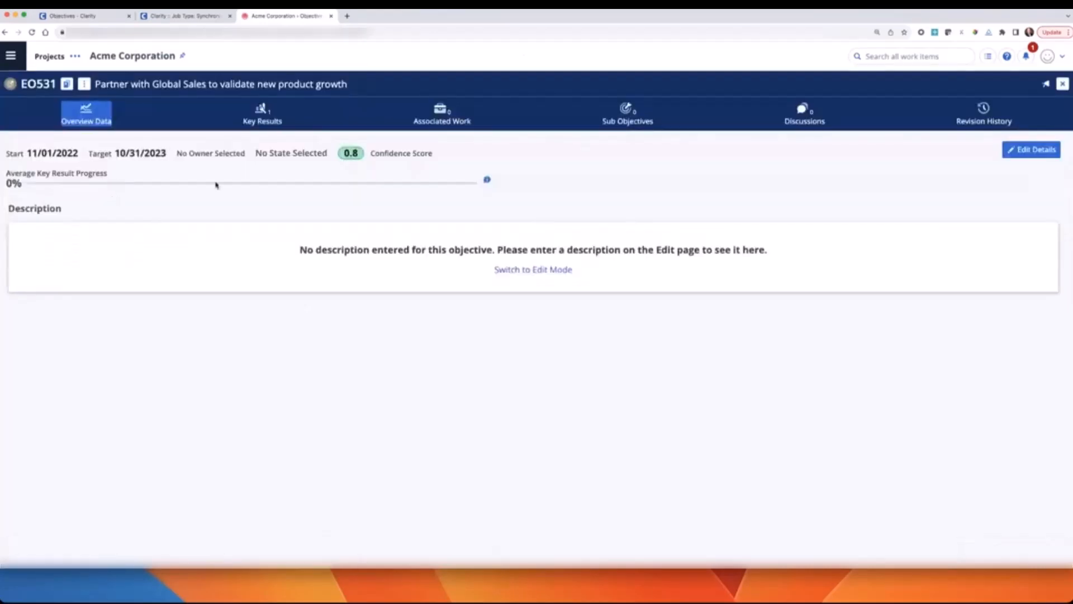
pyautogui.click(1022, 150)
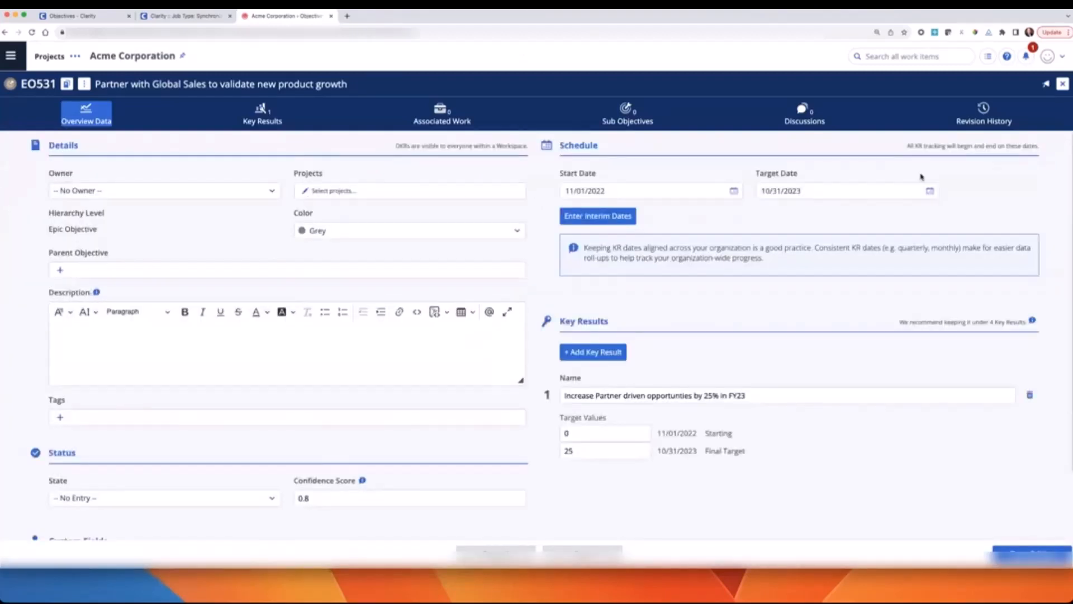
pyautogui.click(1063, 87)
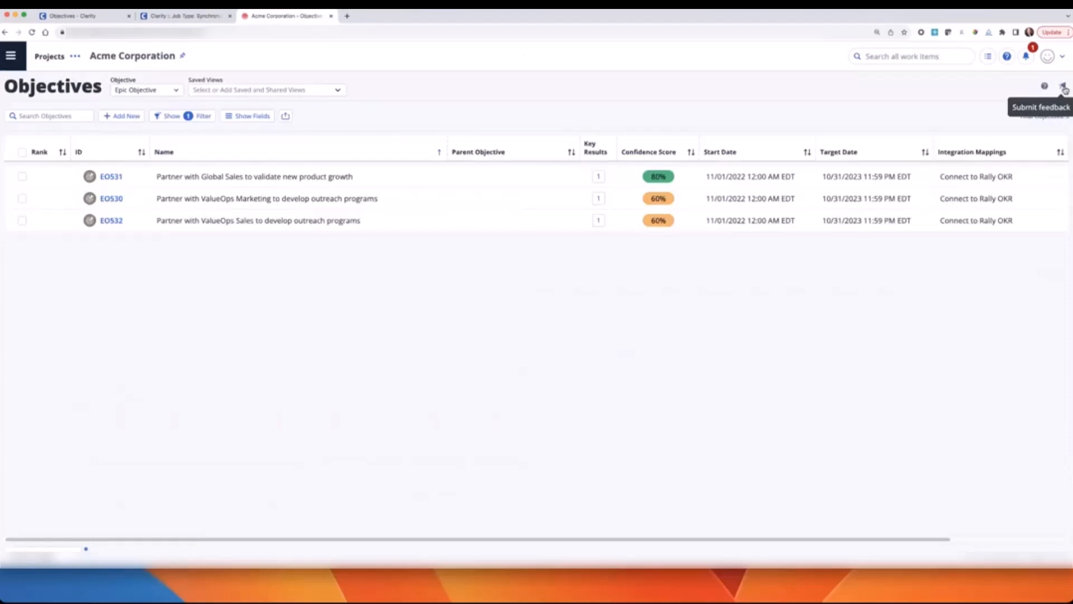
pyautogui.click(162, 92)
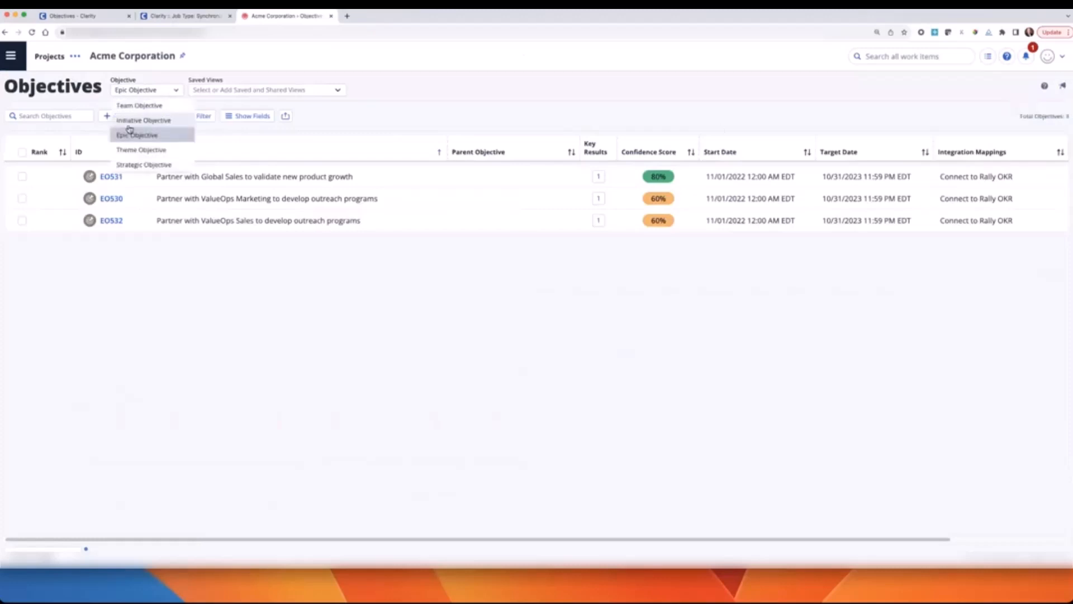
pyautogui.click(136, 105)
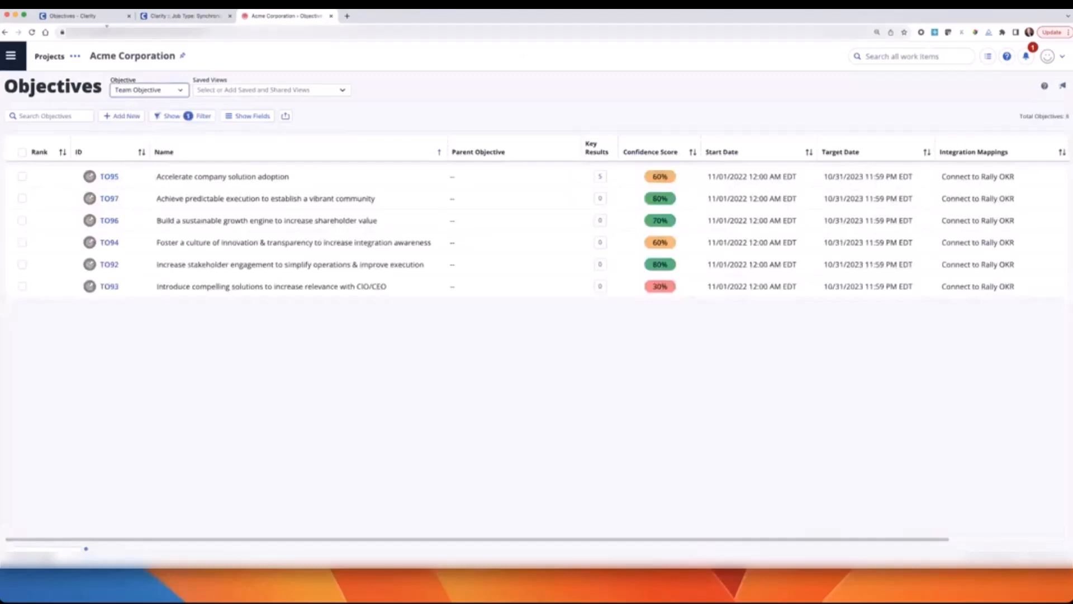
# Step: Switch to Clarity, add the Integration Mappings column to the objectives list and check its value for each objective
pyautogui.click(89, 18)
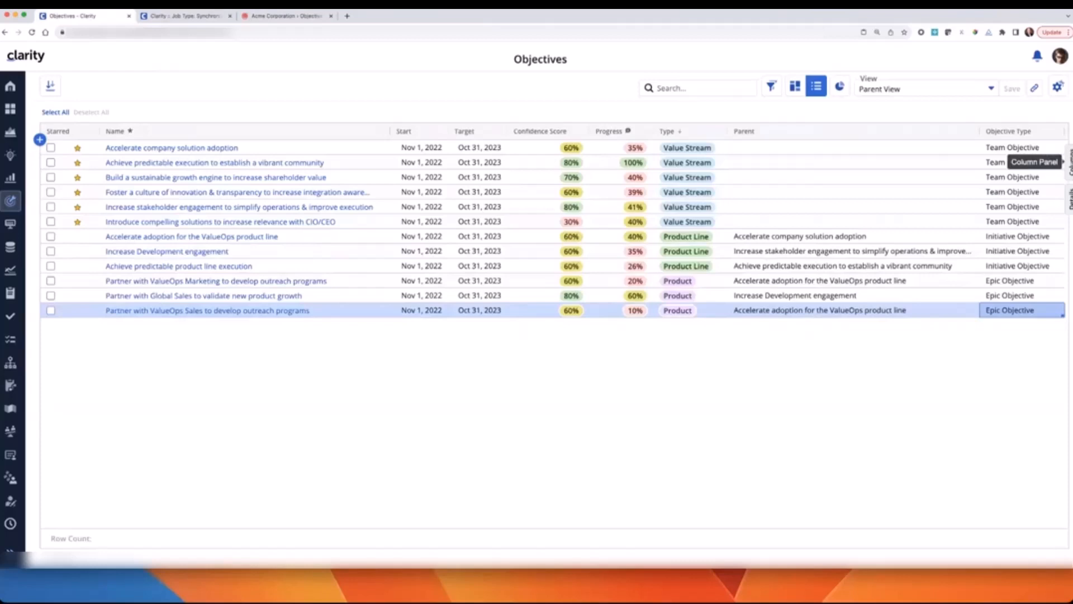
pyautogui.click(1069, 162)
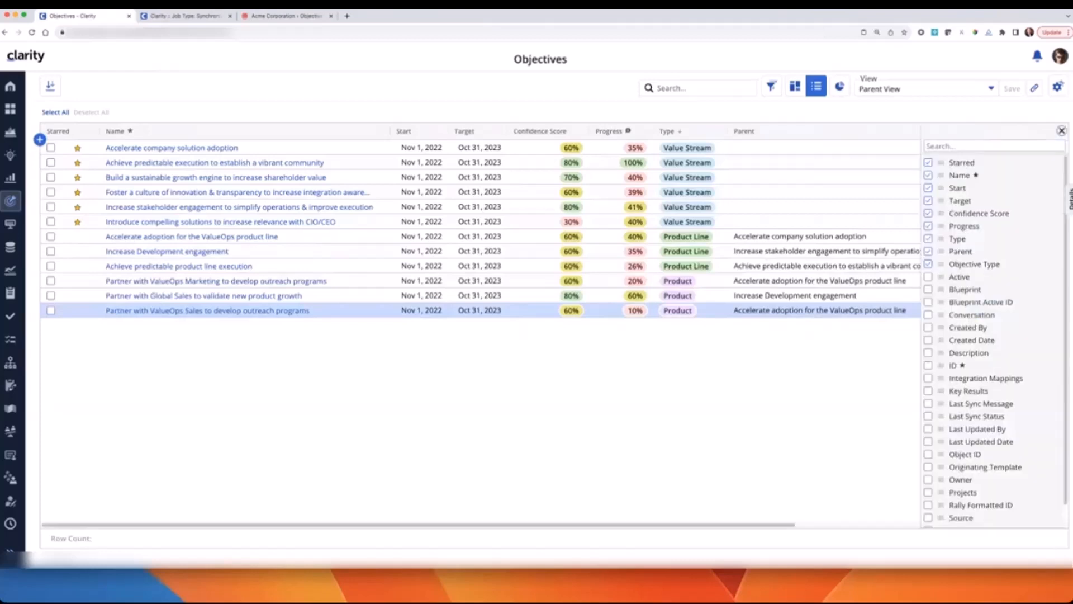
pyautogui.click(962, 144)
pyautogui.write('int')
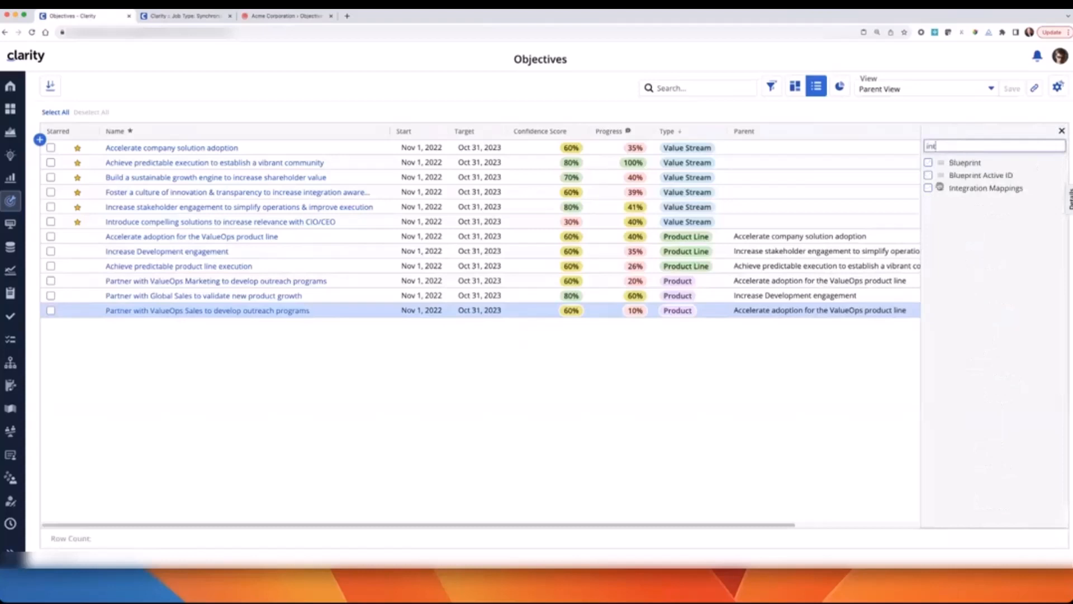
pyautogui.click(928, 188)
pyautogui.click(1061, 130)
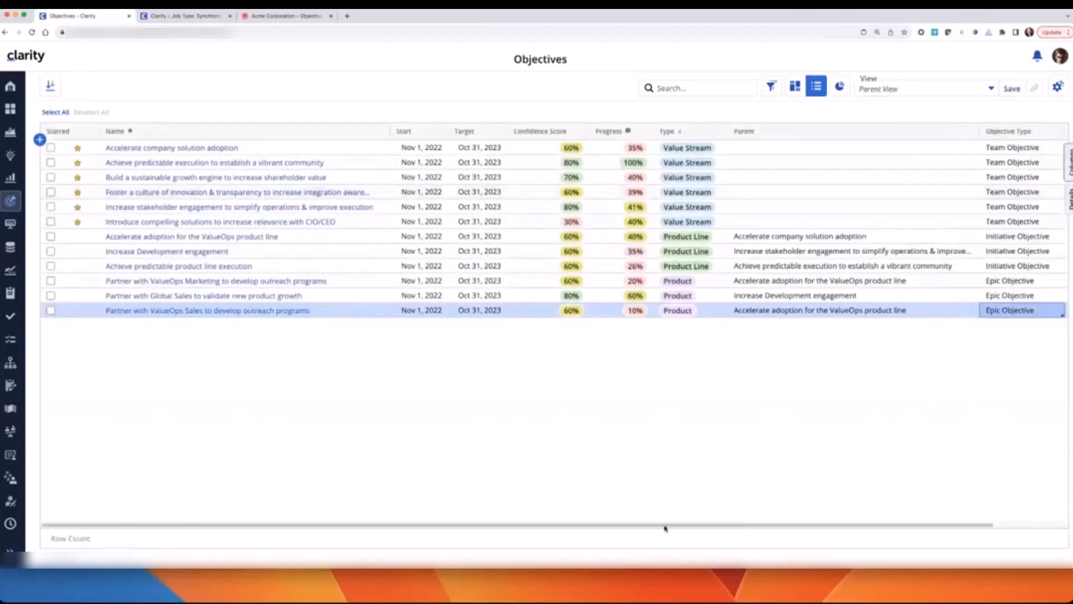
pyautogui.moveTo(663, 527); pyautogui.dragTo(983, 527)
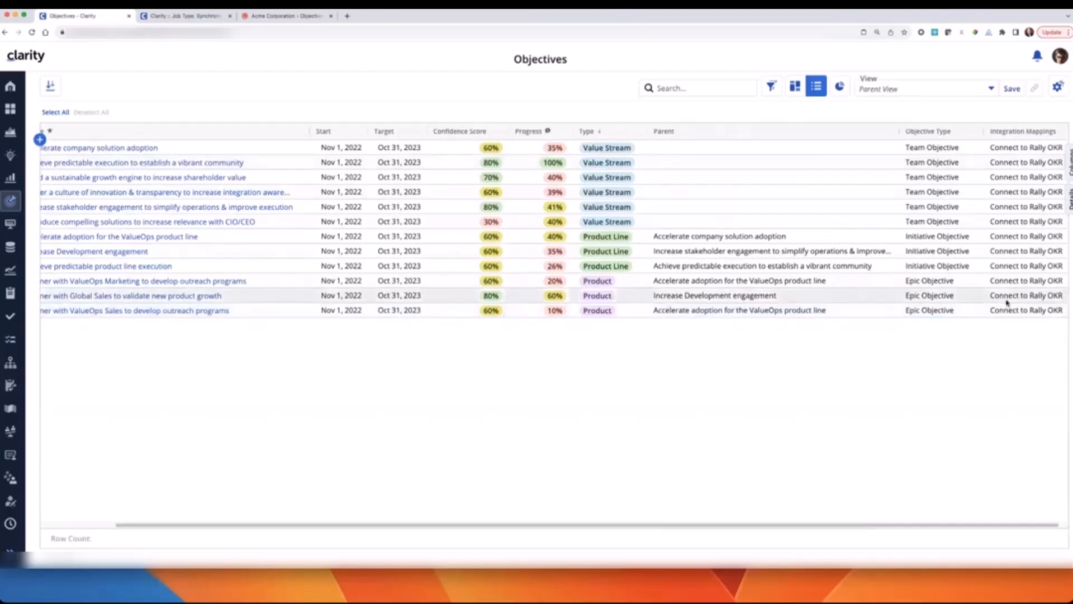
pyautogui.moveTo(413, 526); pyautogui.dragTo(341, 526)
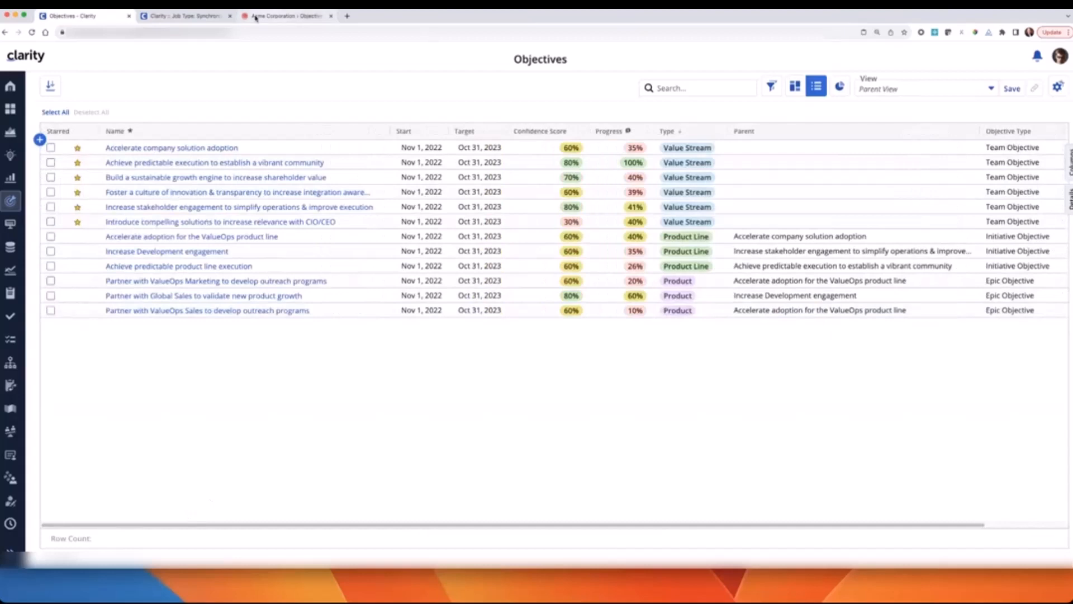
# Step: Submit the Synchronize Mapped Information job for the Connect to Rally OKR mapping to run immediately
pyautogui.click(182, 17)
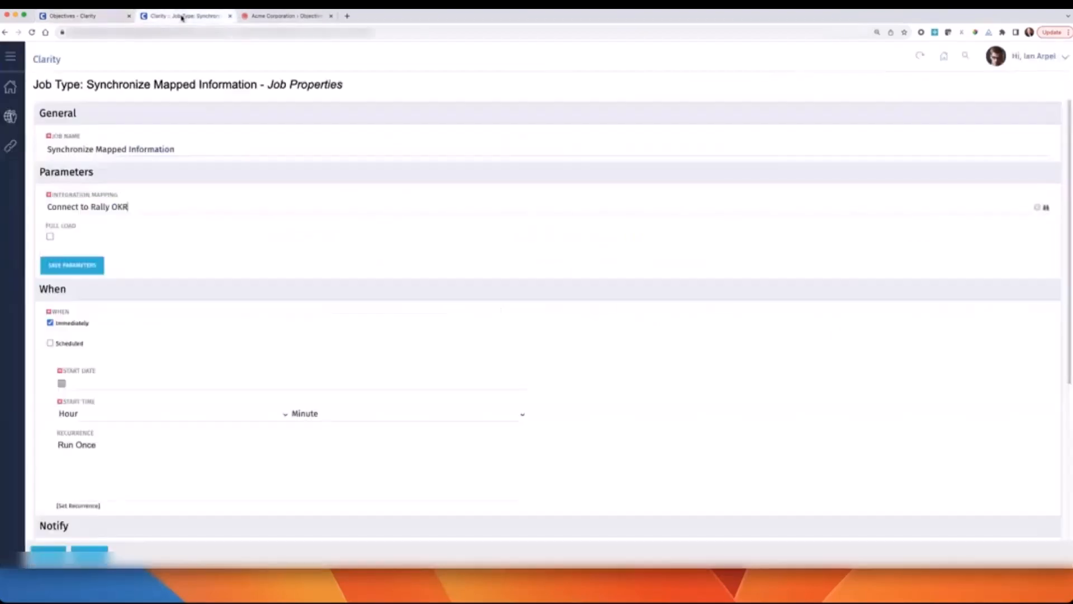
pyautogui.click(65, 268)
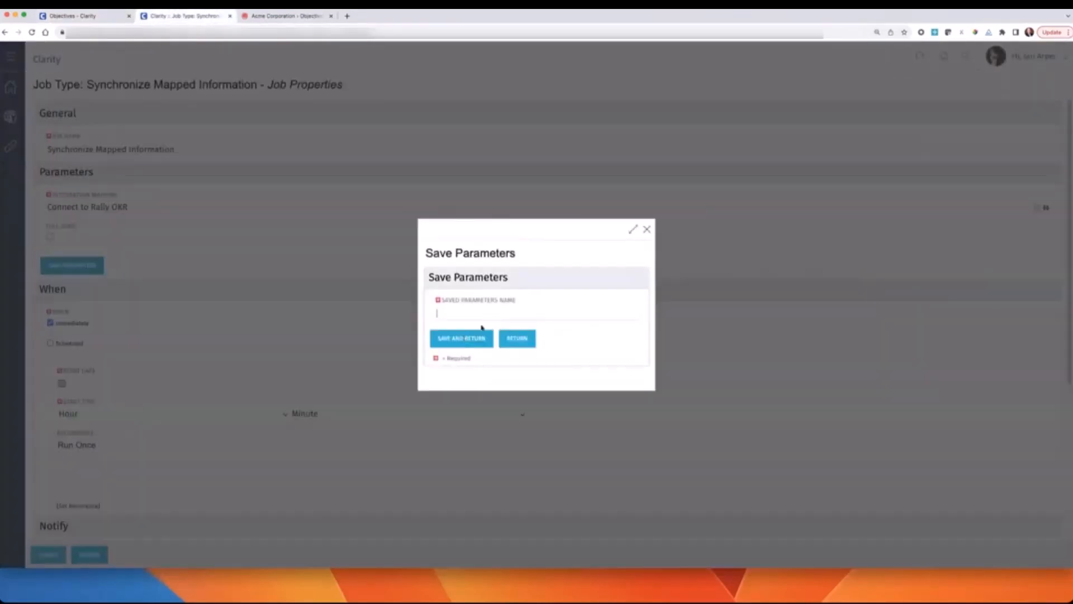
pyautogui.click(646, 230)
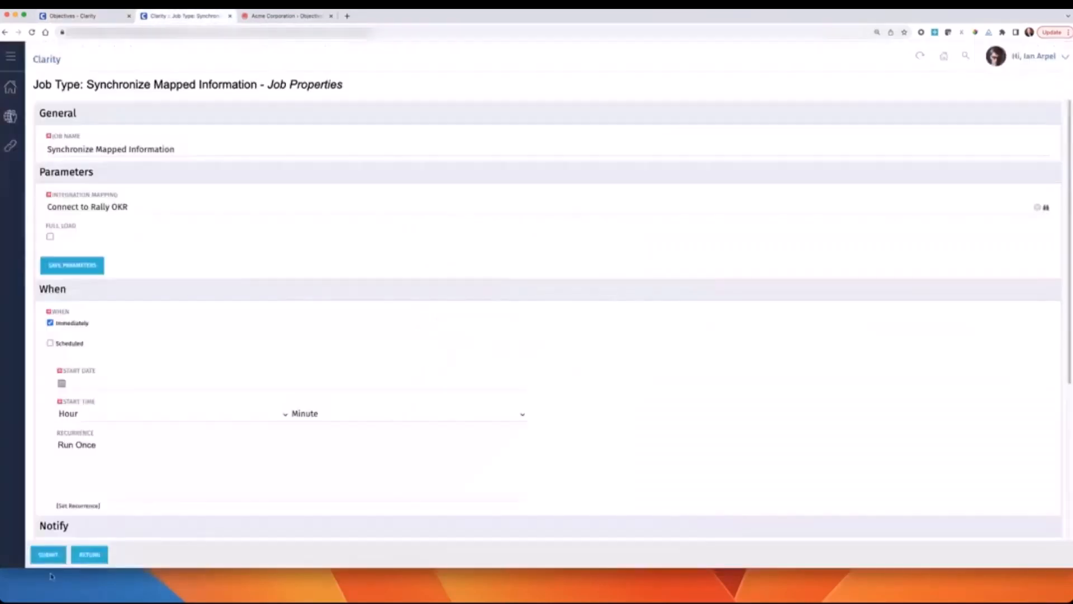
pyautogui.click(48, 555)
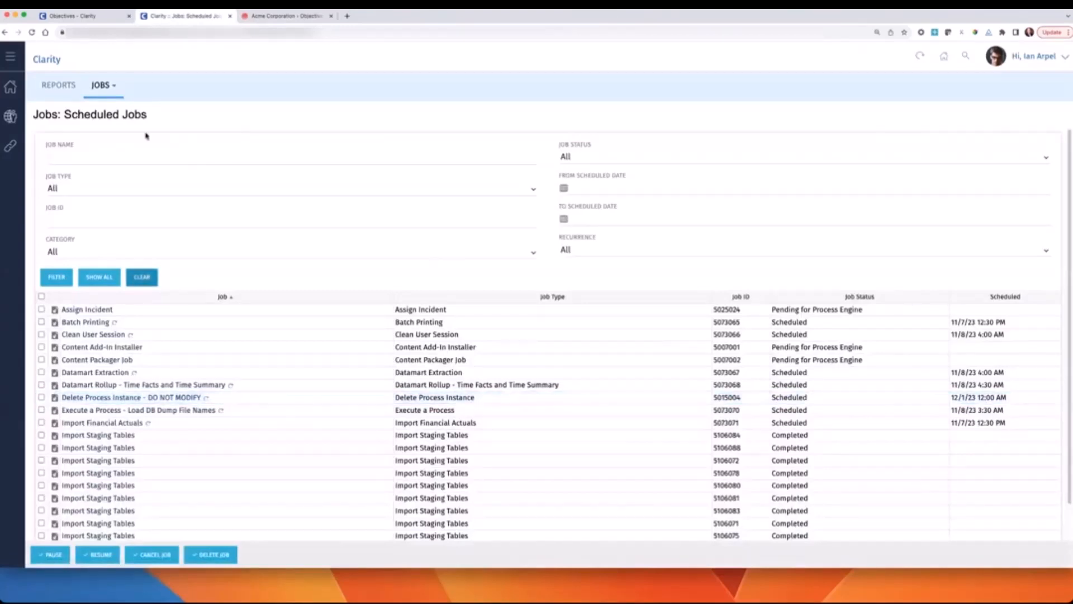
# Step: Open the Connect to Rally OKR integration mapping from Clarity's administration area
pyautogui.click(109, 19)
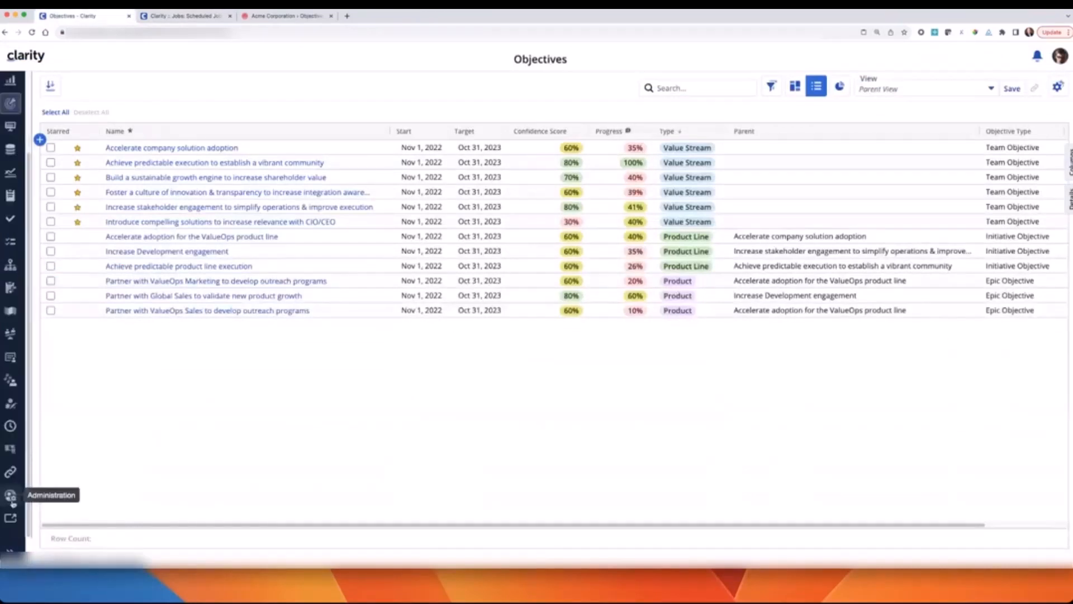
pyautogui.click(10, 495)
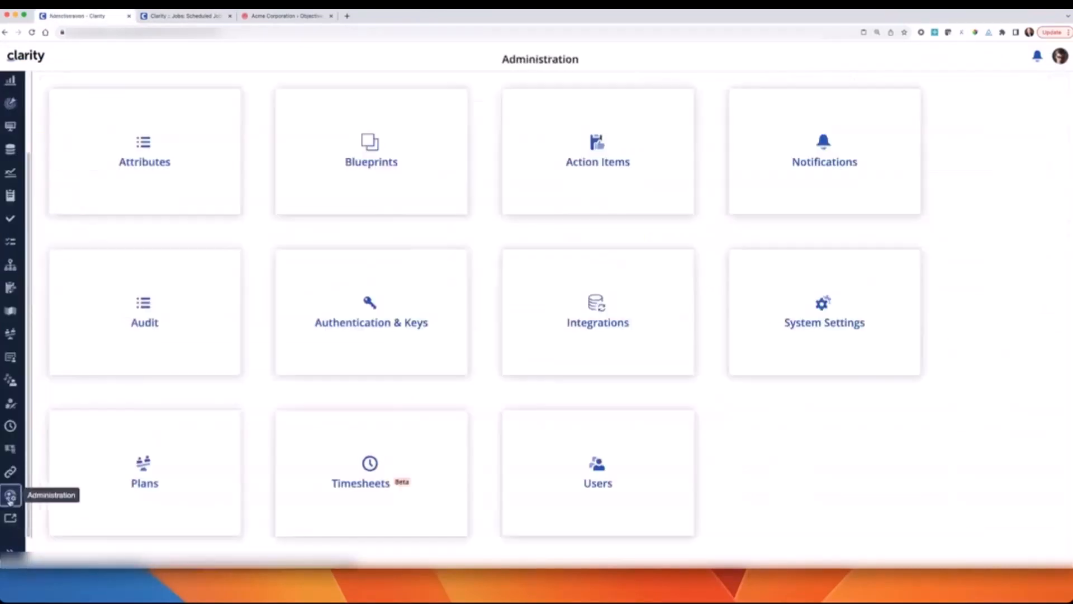
pyautogui.click(606, 328)
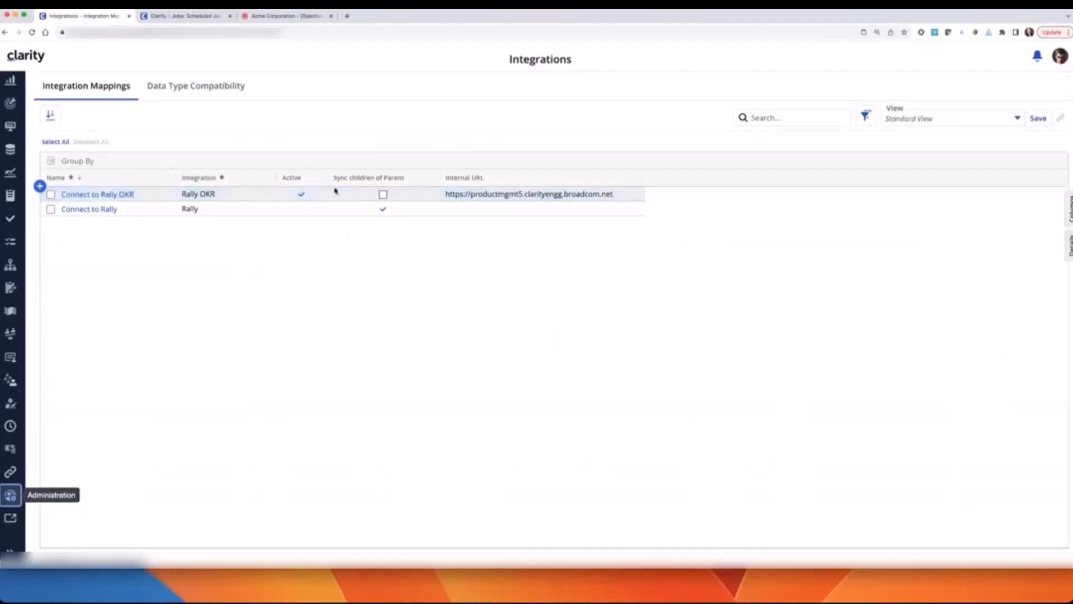
pyautogui.click(96, 195)
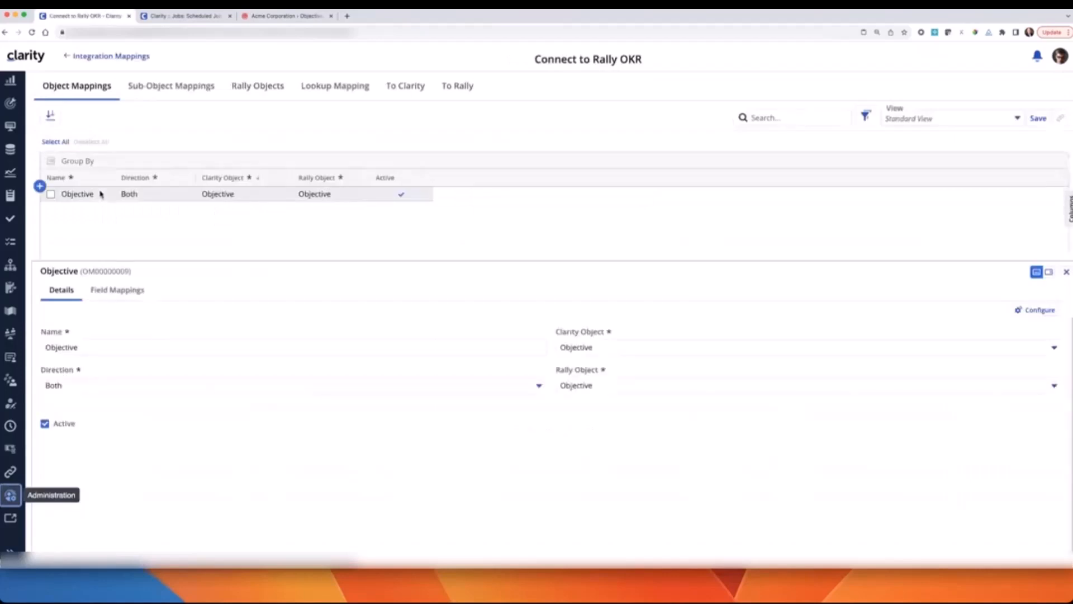
# Step: Review the field mappings of the Objective object and the sub field mappings of Key Results
pyautogui.click(105, 194)
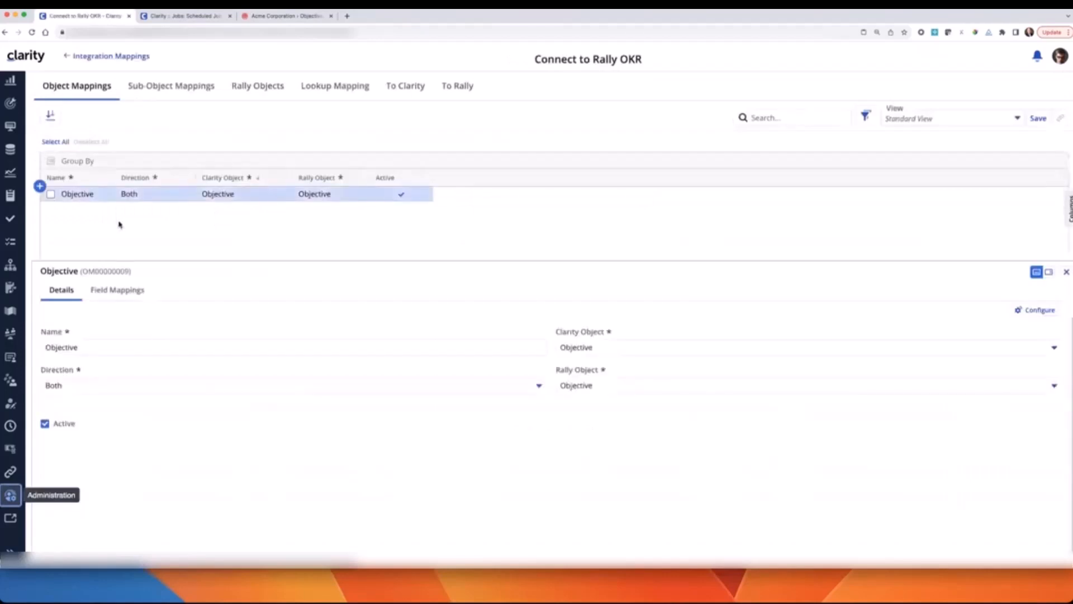
pyautogui.click(118, 290)
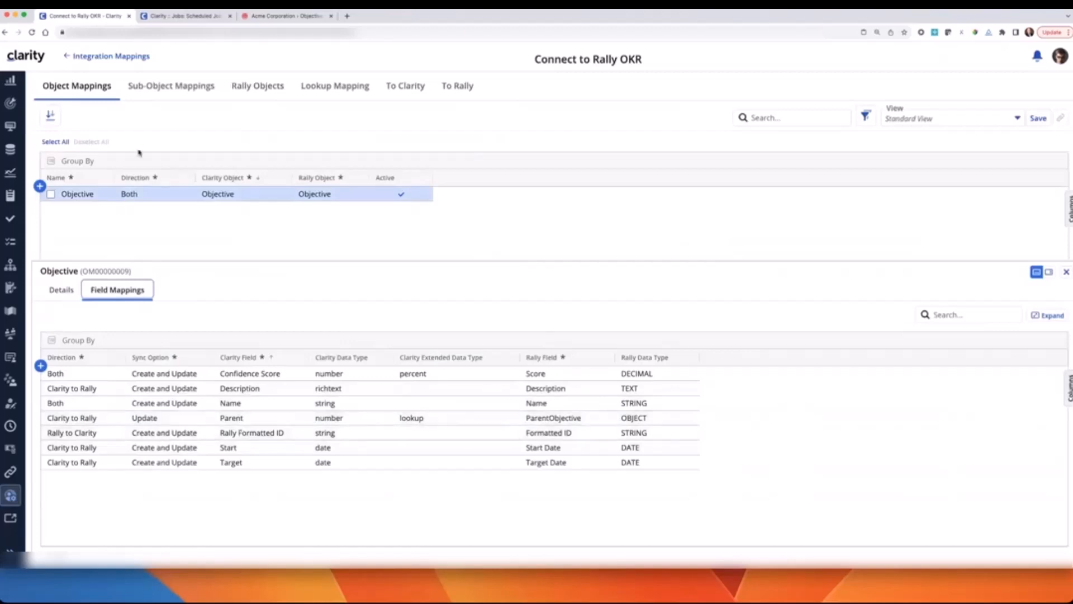
pyautogui.click(162, 87)
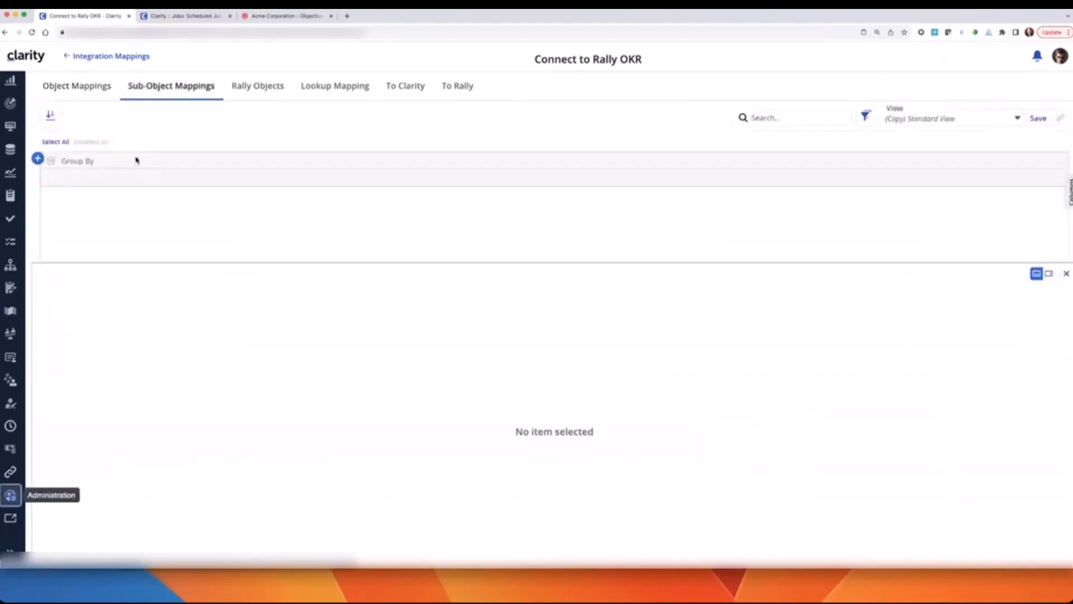
pyautogui.click(129, 293)
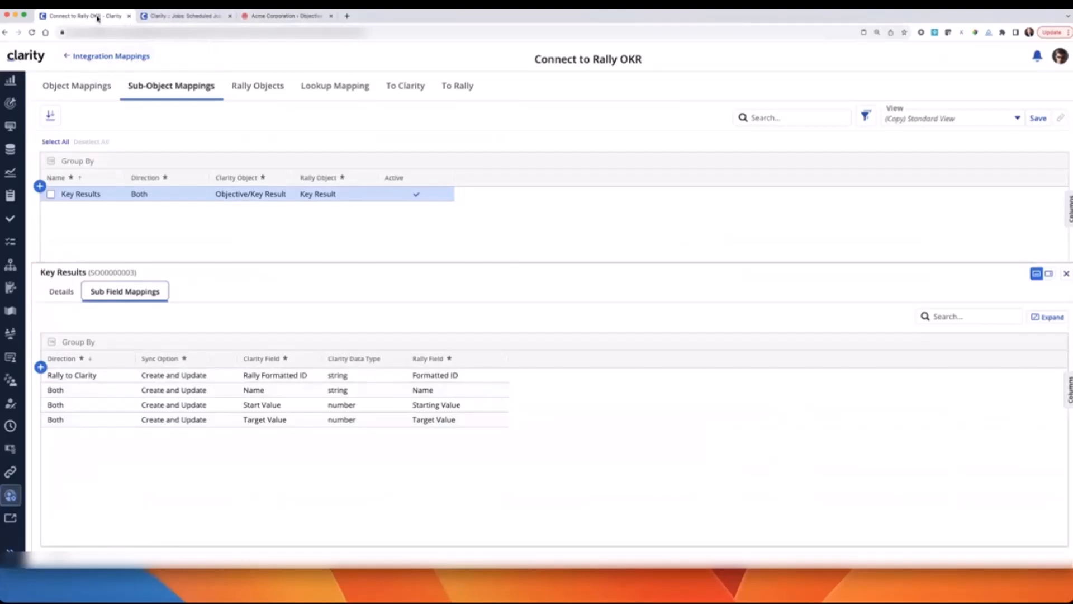
# Step: Return to Clarity's objectives list, apply the Parent View - Integration details view and review the last sync status and message columns
pyautogui.scroll(1, 10, 123)
pyautogui.click(10, 118)
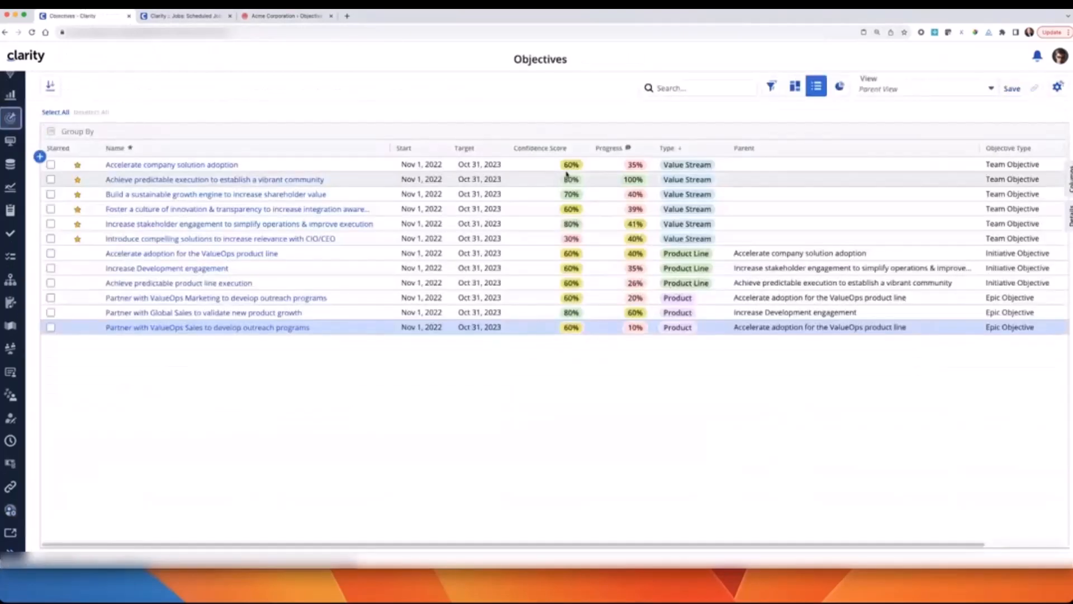
pyautogui.click(992, 89)
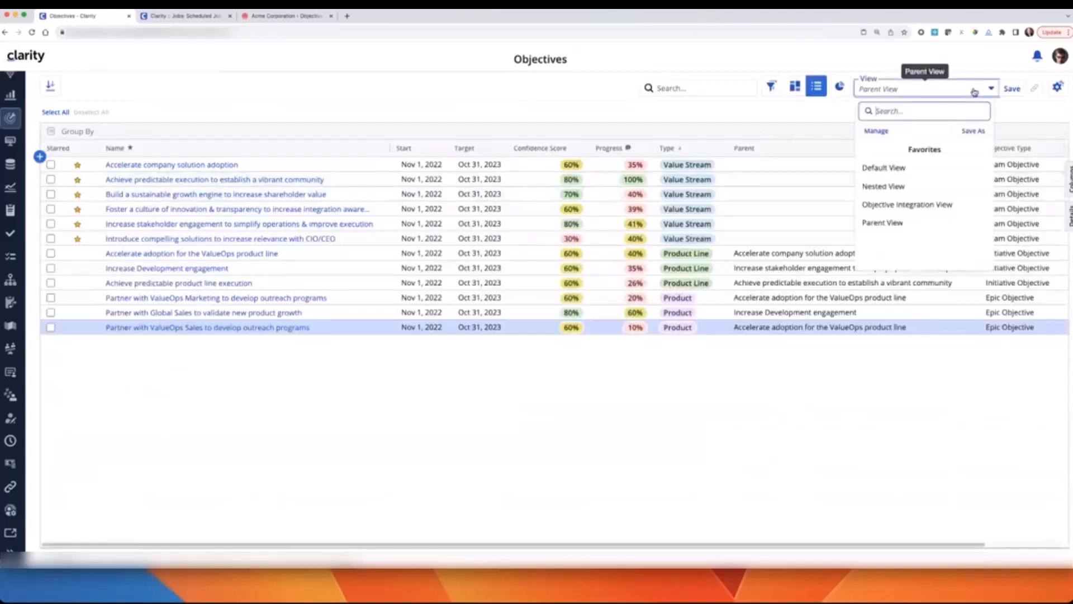
pyautogui.click(901, 240)
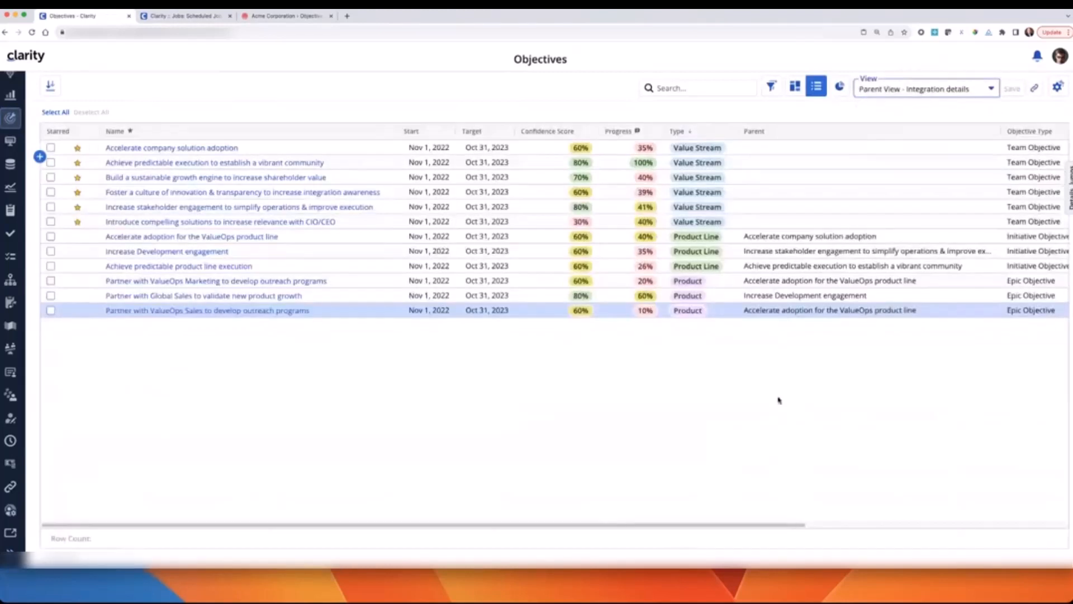
pyautogui.moveTo(589, 528); pyautogui.dragTo(891, 530)
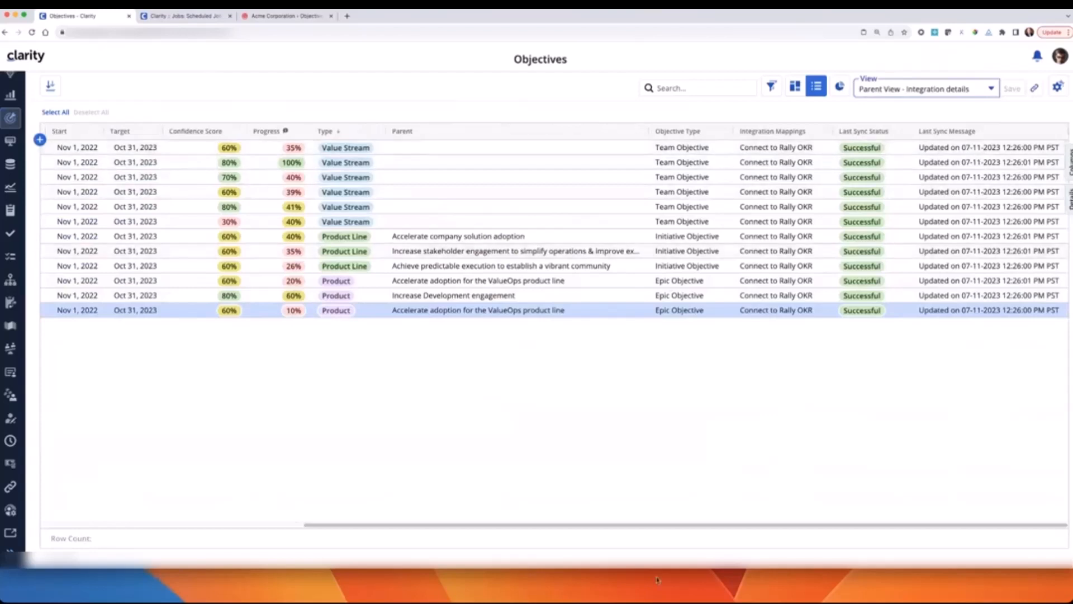
pyautogui.moveTo(654, 524); pyautogui.dragTo(323, 526)
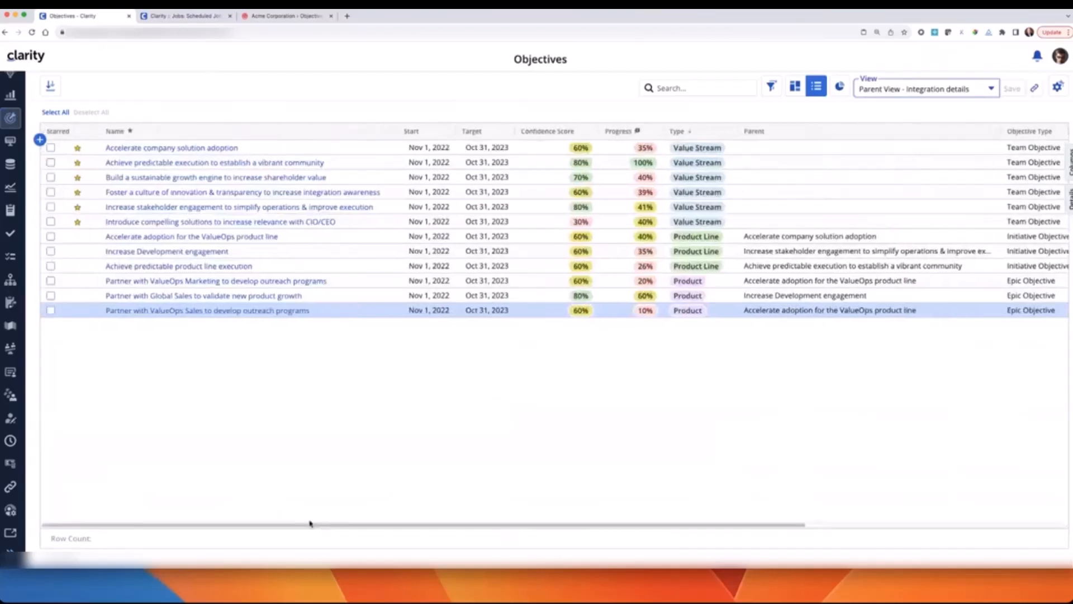
# Step: Switch to Rally, reload the Team Objective list and expand objectives TO95, TO97, TO92 and IO291, widening the Parent Objective column
pyautogui.click(277, 17)
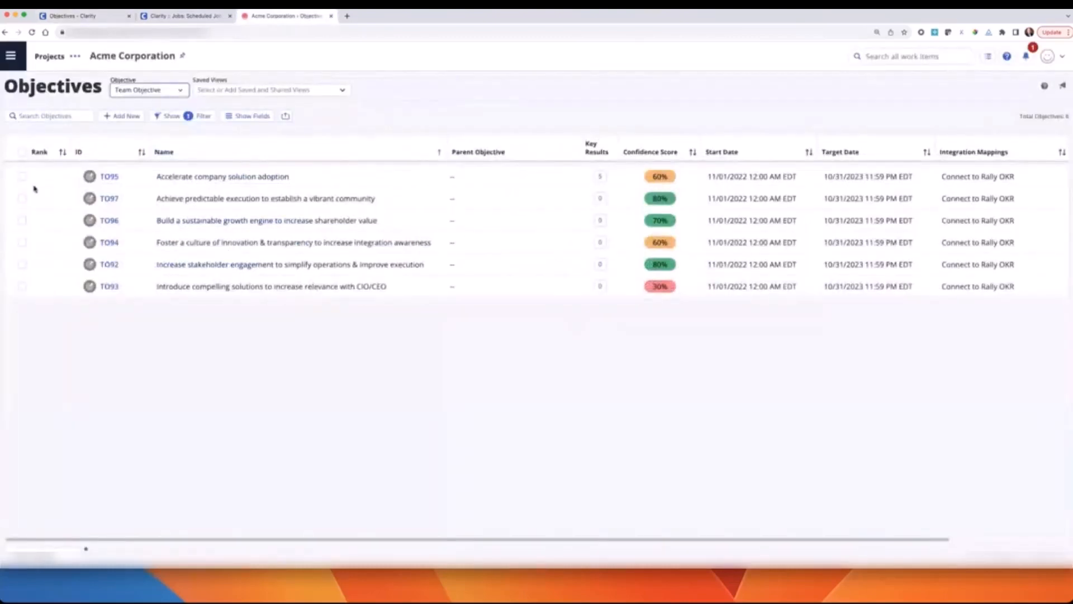
pyautogui.click(32, 33)
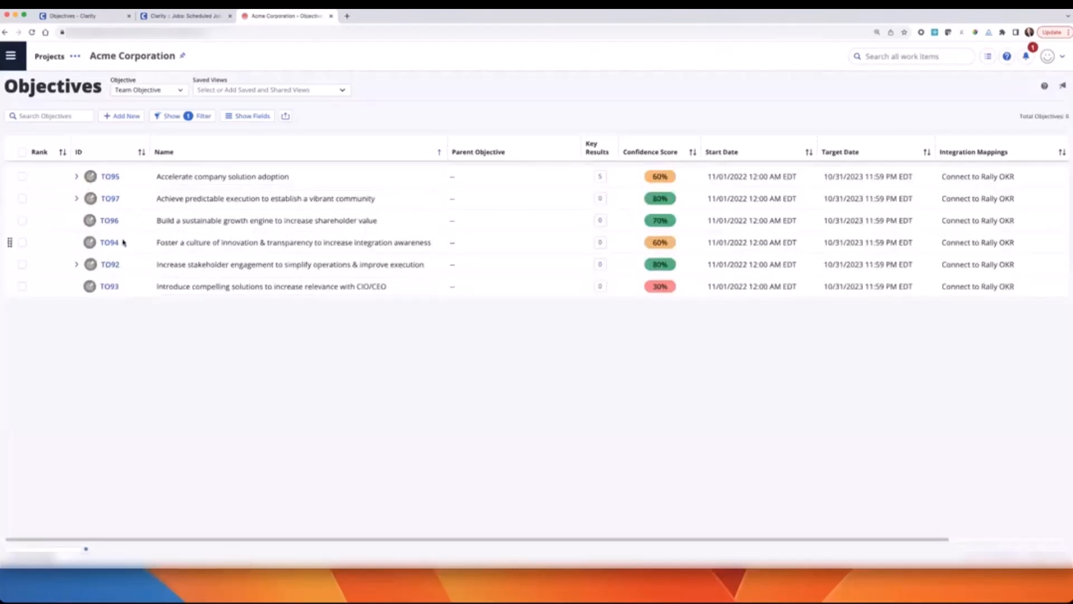
pyautogui.click(78, 177)
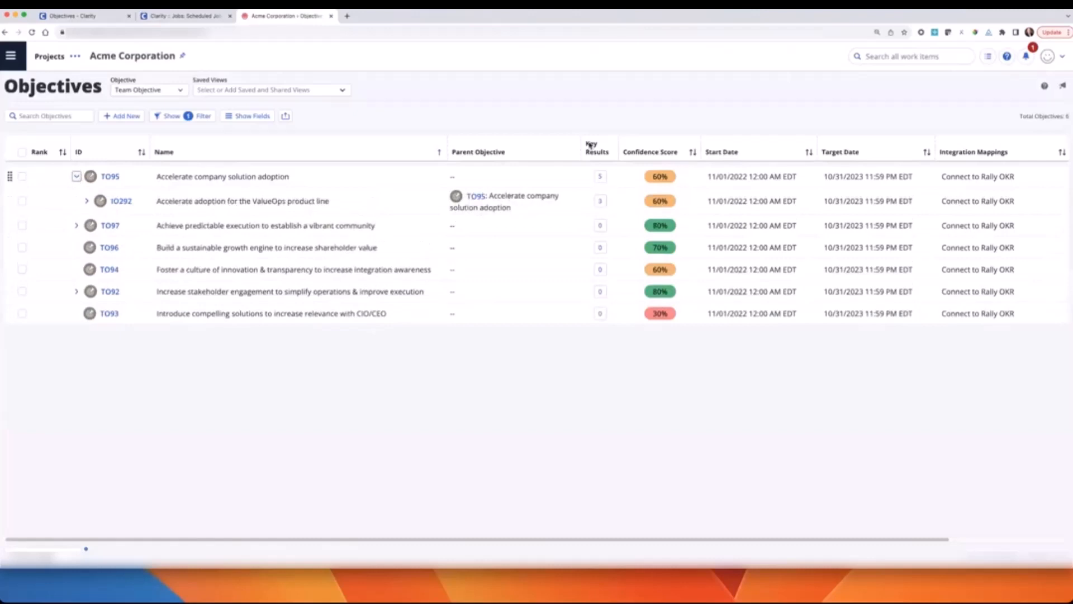
pyautogui.moveTo(582, 147); pyautogui.dragTo(626, 147)
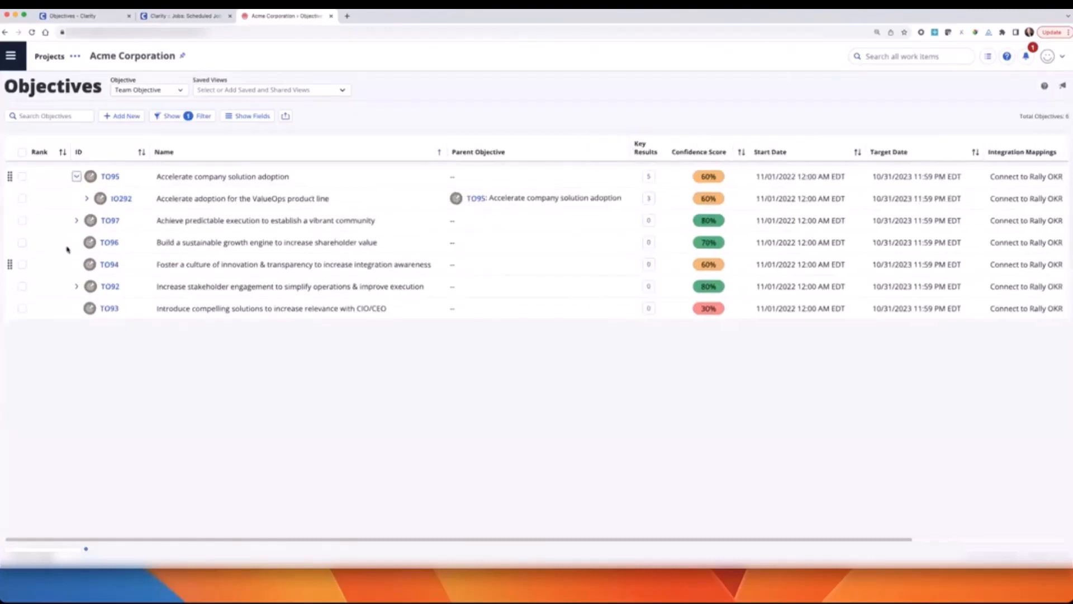
pyautogui.click(76, 221)
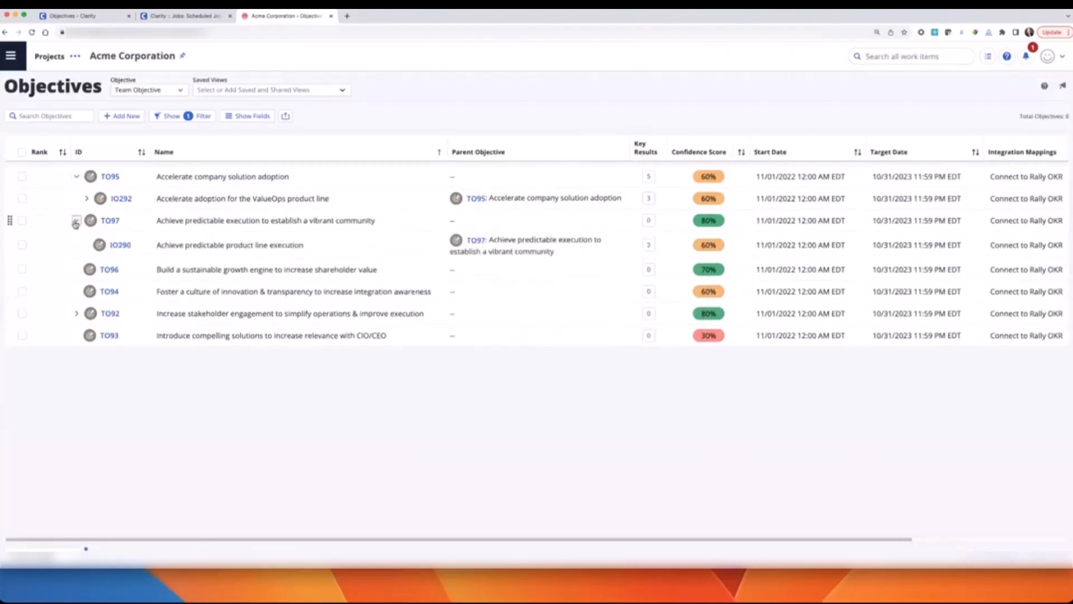
pyautogui.click(76, 313)
pyautogui.click(87, 338)
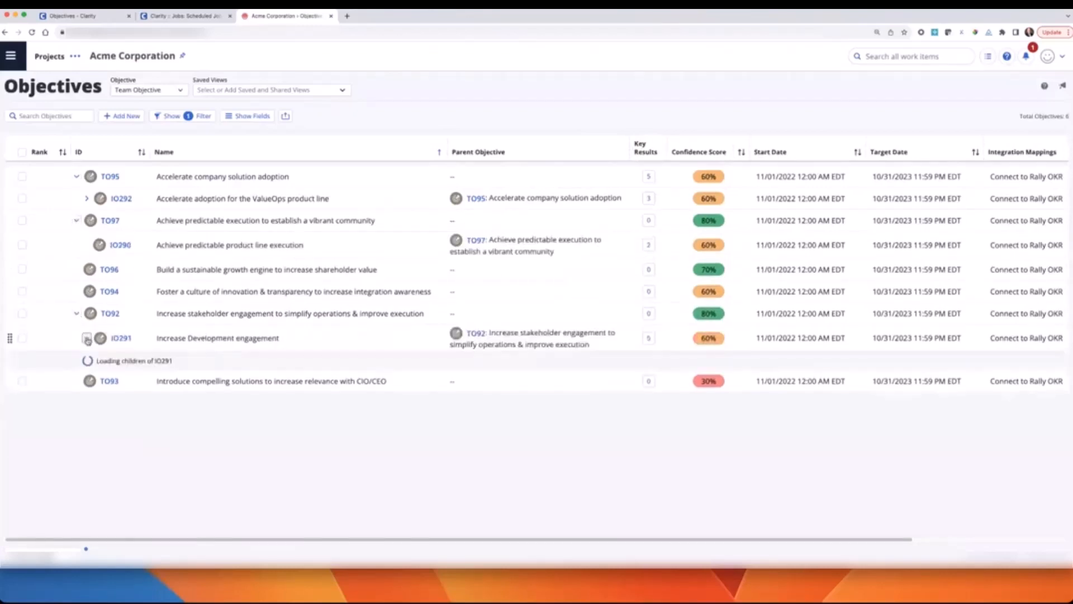
# Step: List the objectives at the Initiative Objective level and widen the Parent Objective column to fit the full parent names
pyautogui.click(144, 93)
pyautogui.click(141, 121)
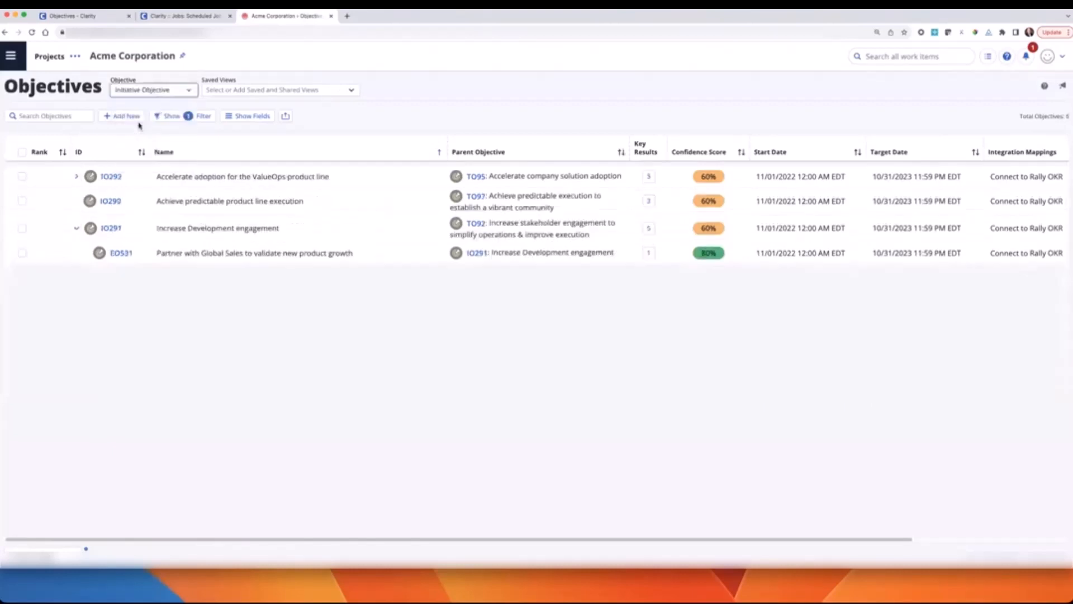
pyautogui.moveTo(629, 152); pyautogui.dragTo(760, 150)
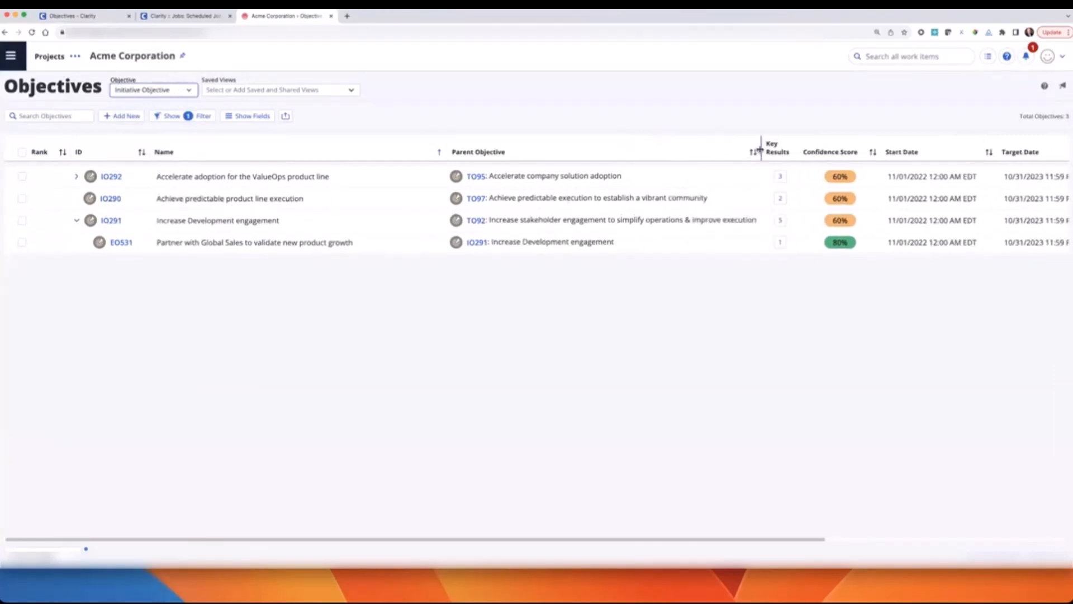
# Step: List the Epic Objectives, examine the editable details of "Partner with Global Sales to validate new product growth" and close it without changes
pyautogui.click(134, 90)
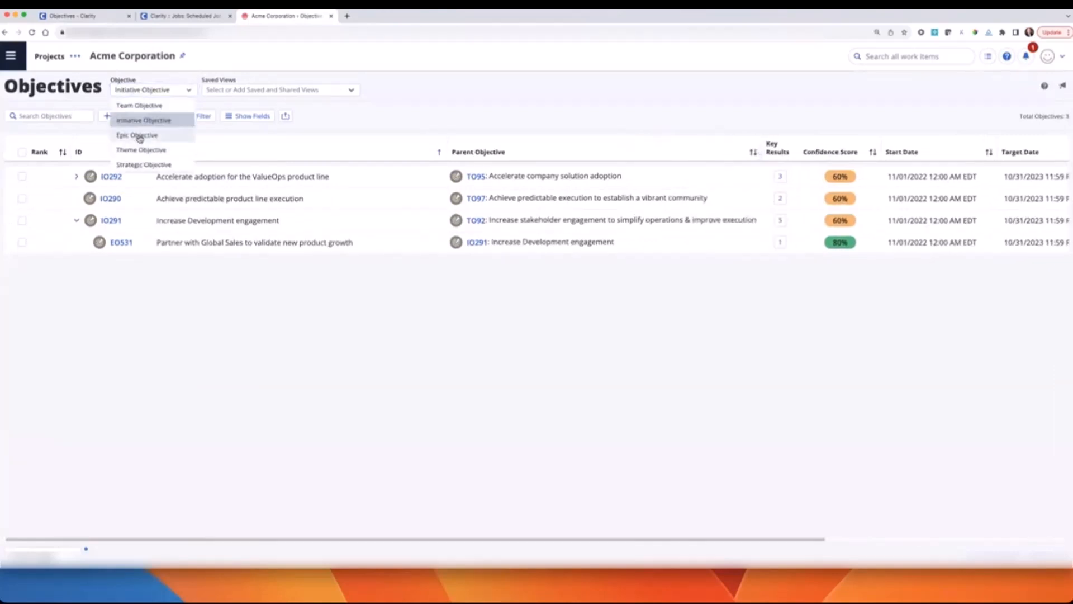
pyautogui.click(137, 135)
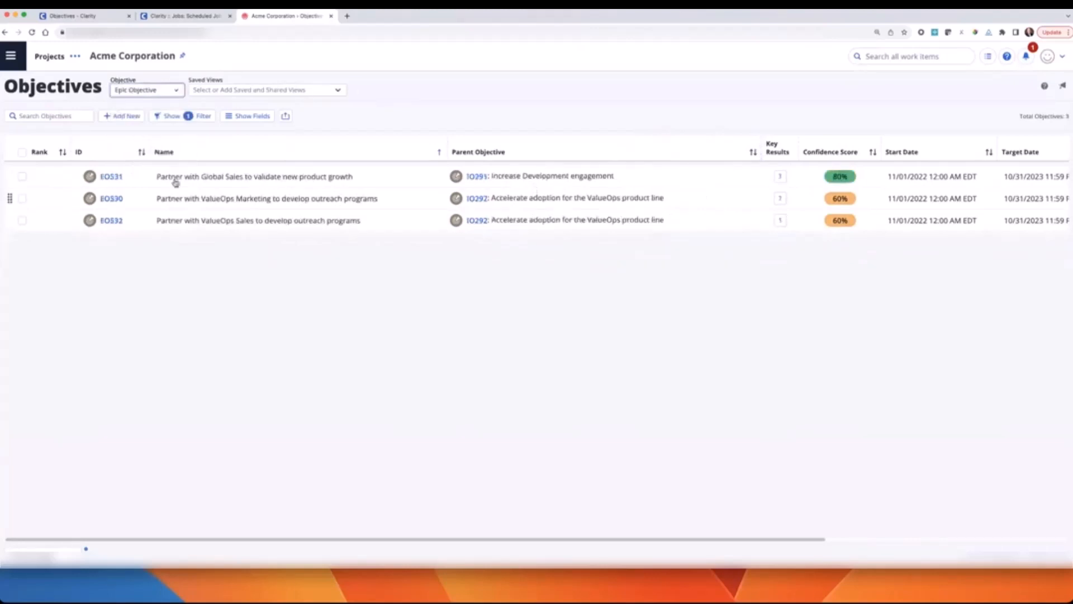
pyautogui.click(111, 177)
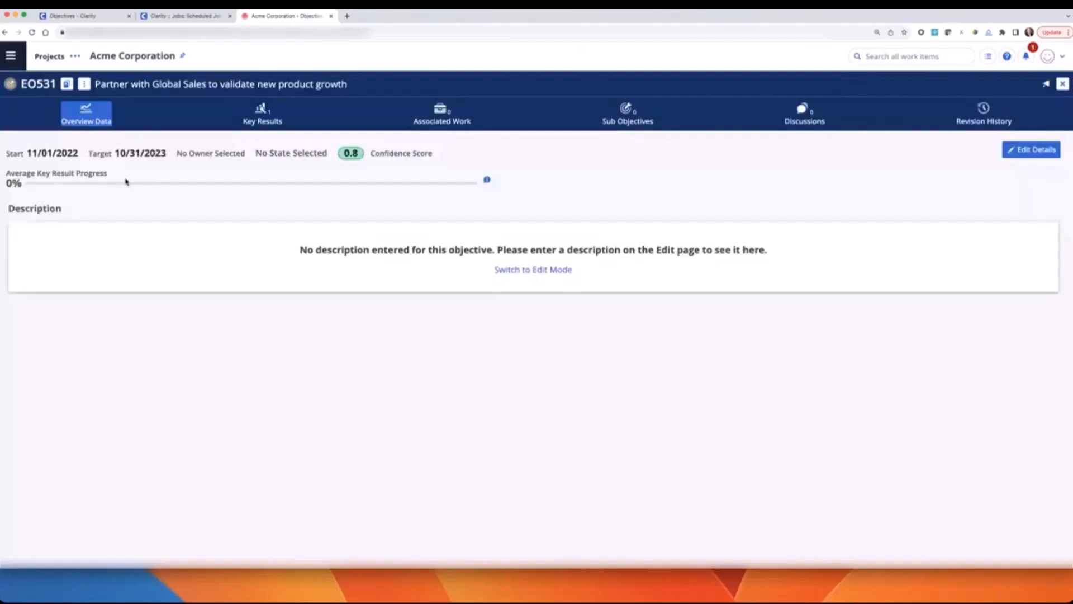
pyautogui.click(1034, 151)
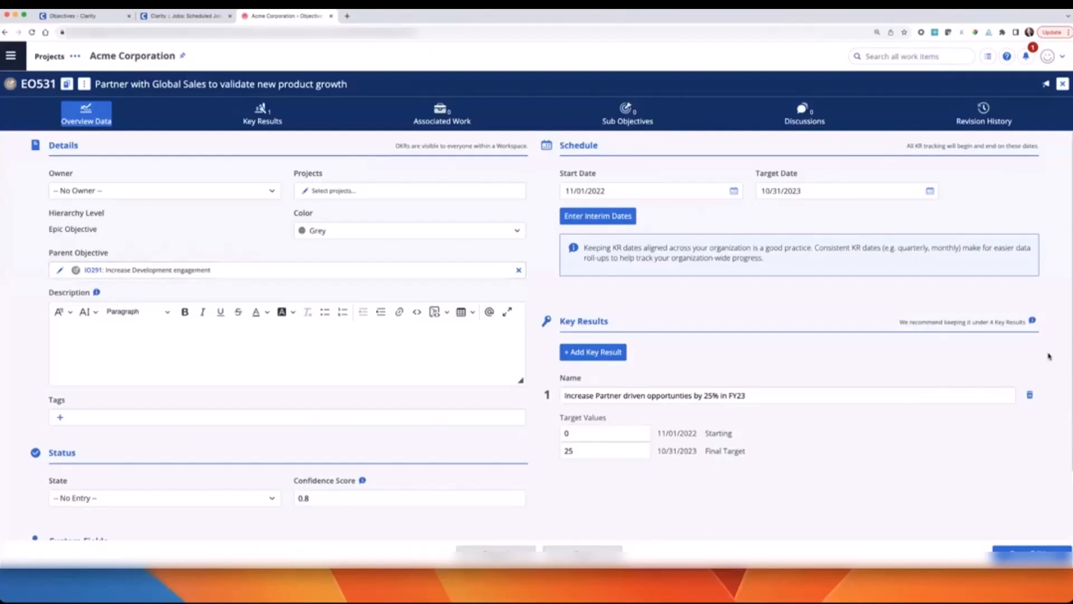
pyautogui.click(1063, 84)
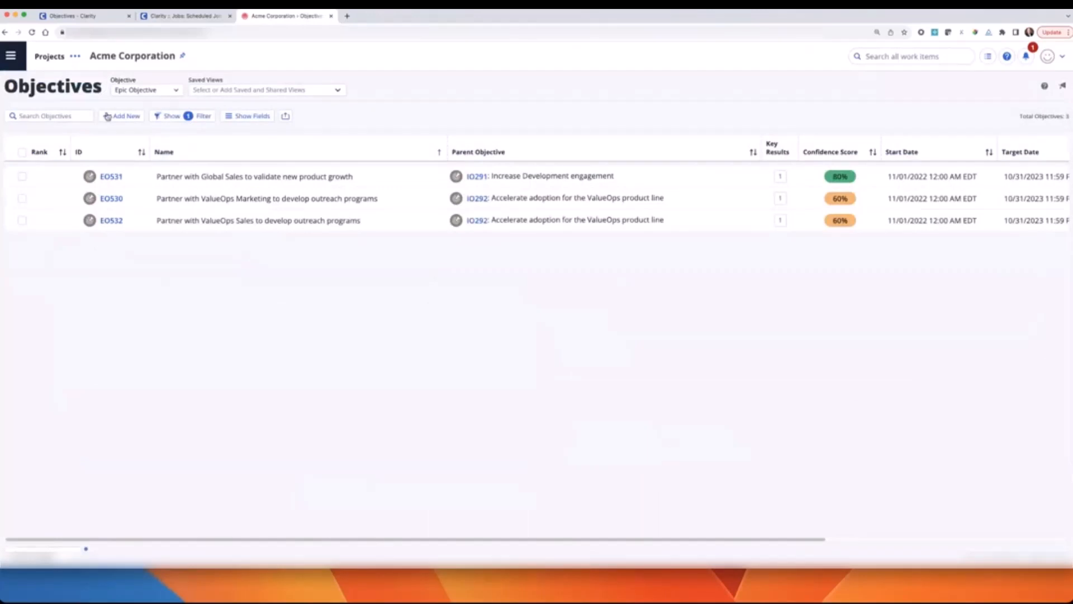
# Step: Return the list to the Team Objective level and collapse the expanded objectives TO95, TO97 and TO92
pyautogui.click(146, 91)
pyautogui.click(133, 106)
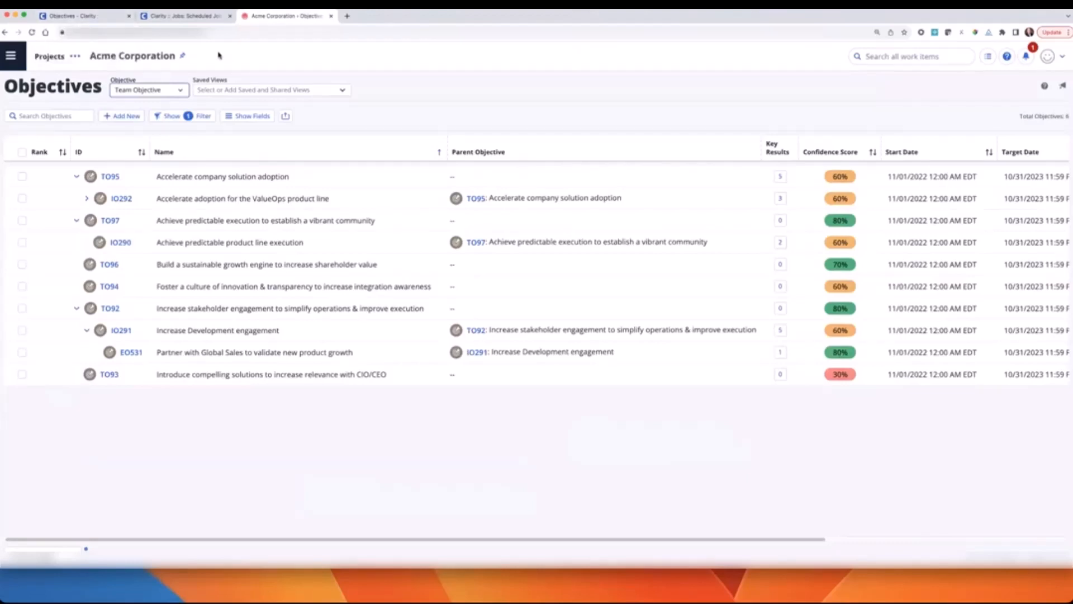
pyautogui.click(76, 176)
pyautogui.click(77, 198)
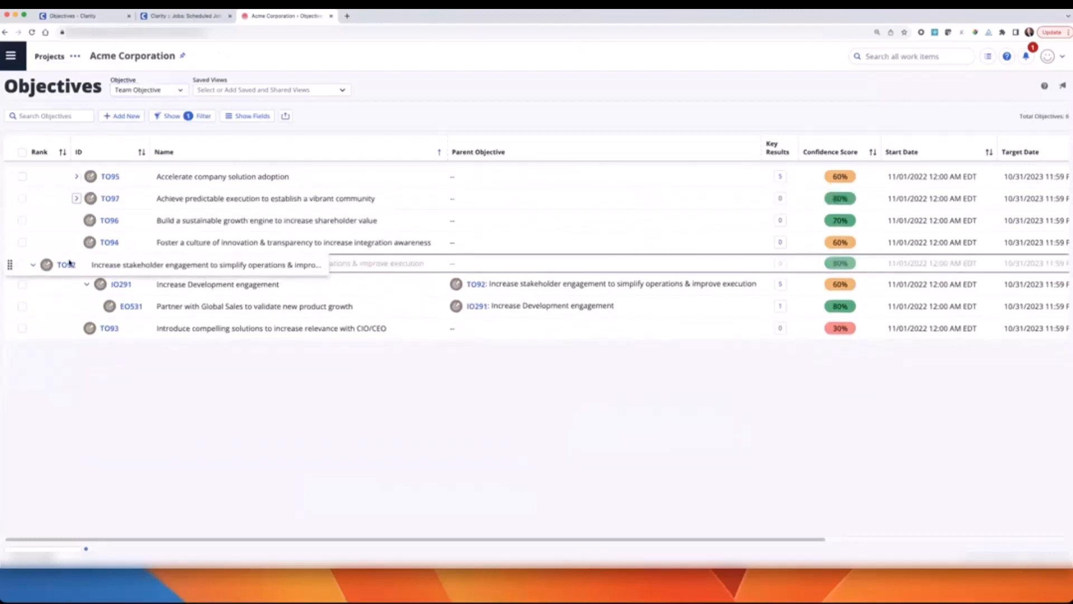
pyautogui.click(78, 265)
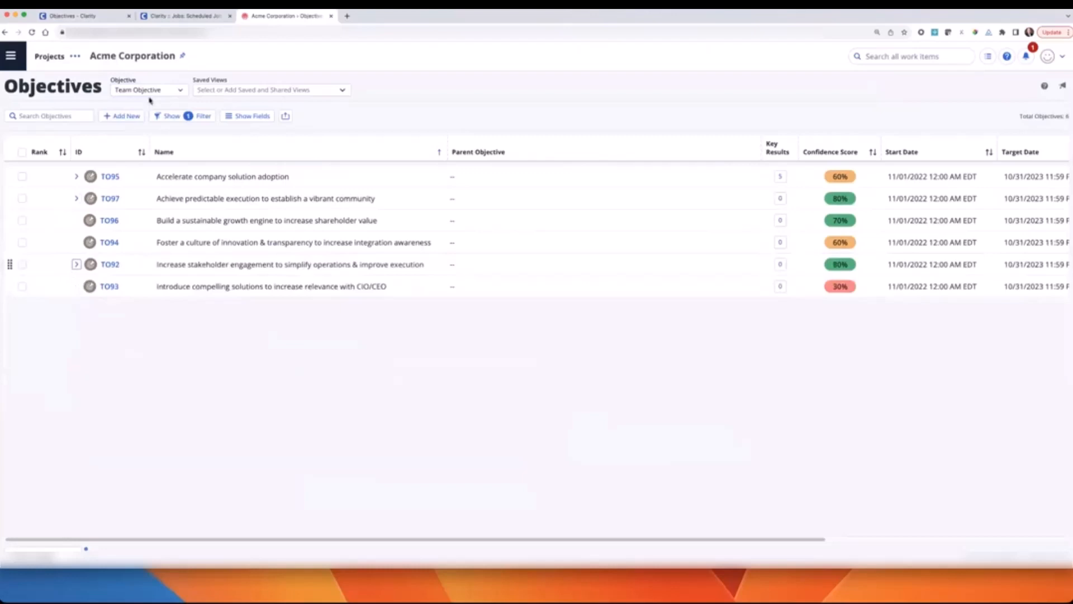
# Step: Open the editable details of the "Accelerate company solution adoption" objective and review its fields, key results and target values
pyautogui.click(109, 178)
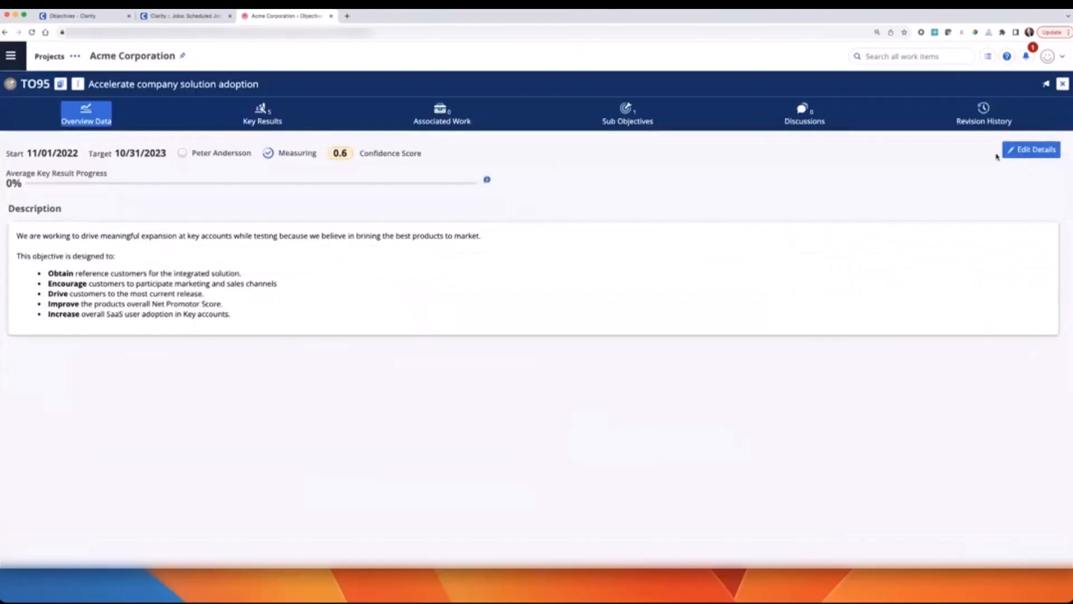
pyautogui.click(1031, 149)
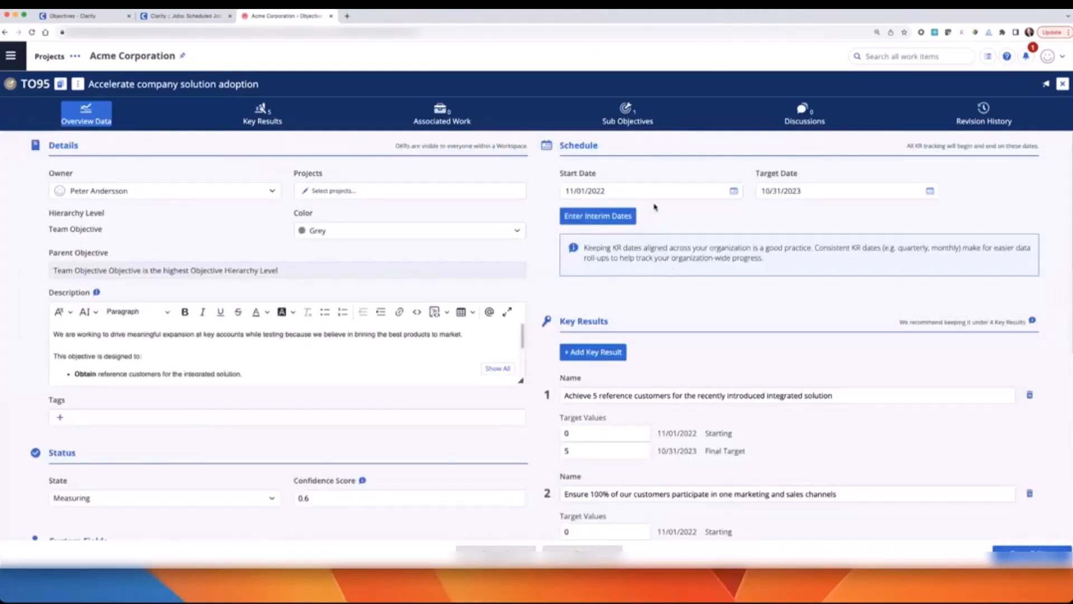
pyautogui.click(564, 190)
pyautogui.scroll(-1, 697, 353)
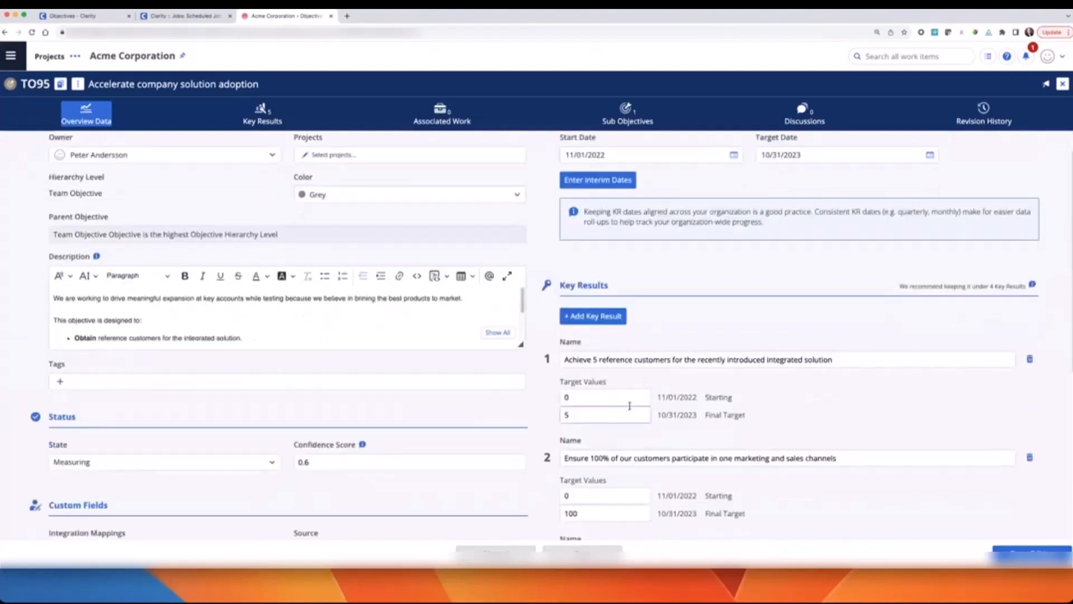
pyautogui.scroll(-2, 612, 421)
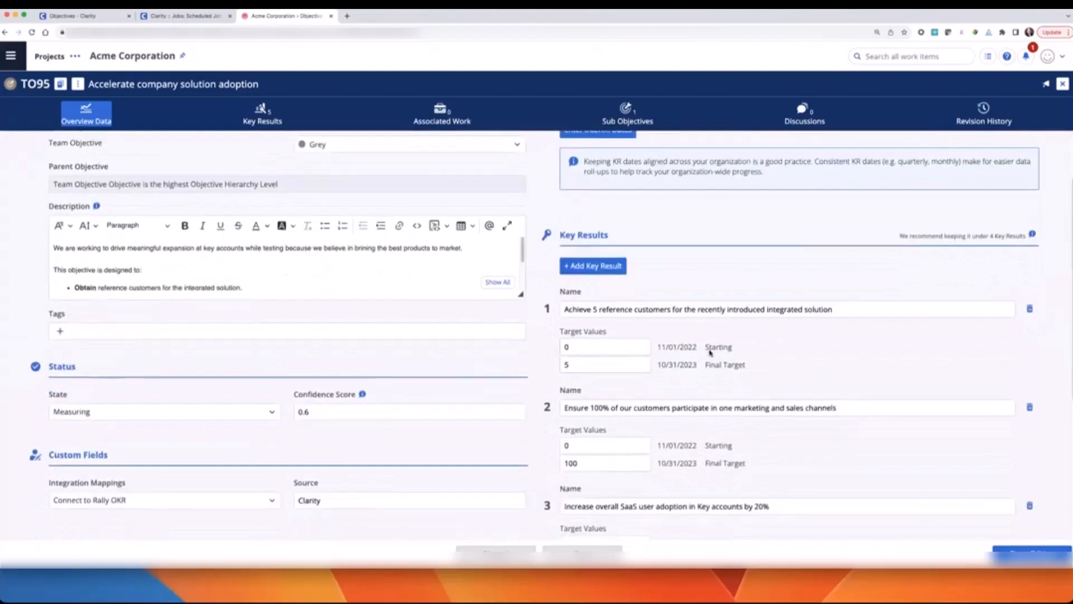
pyautogui.scroll(-8, 681, 377)
pyautogui.scroll(-1, 699, 419)
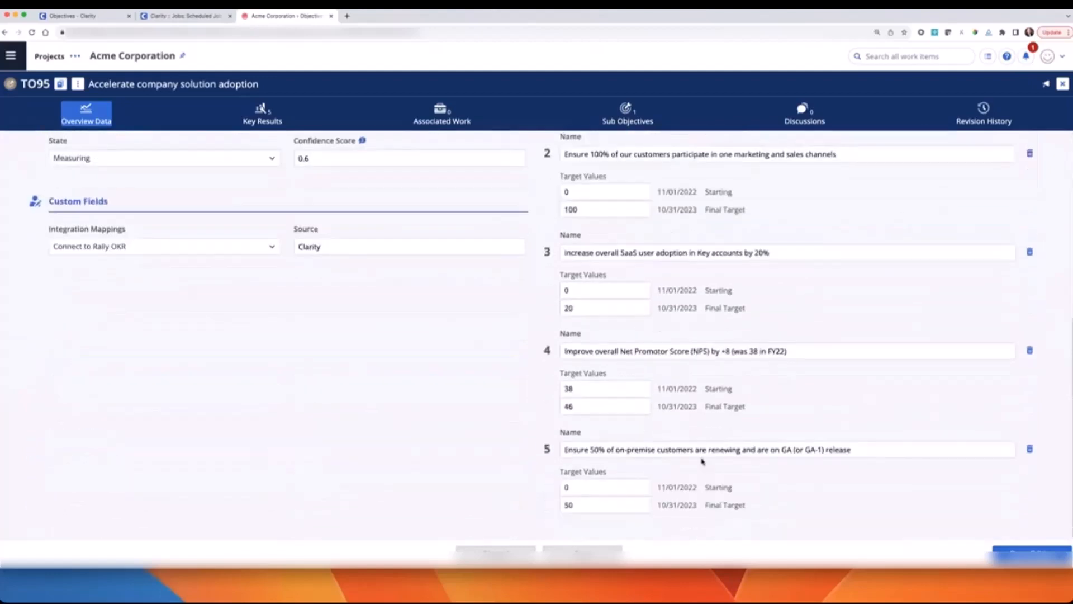
pyautogui.scroll(5, 660, 306)
pyautogui.scroll(4, 657, 305)
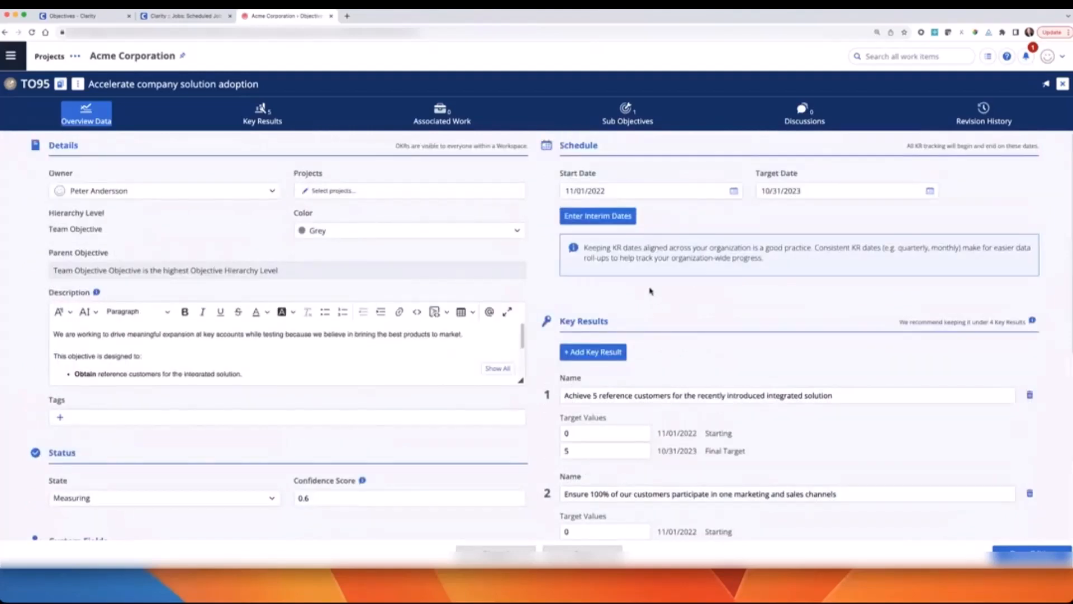
# Step: Add 04/03/2023 as an interim target date for the TO95 objective
pyautogui.click(599, 218)
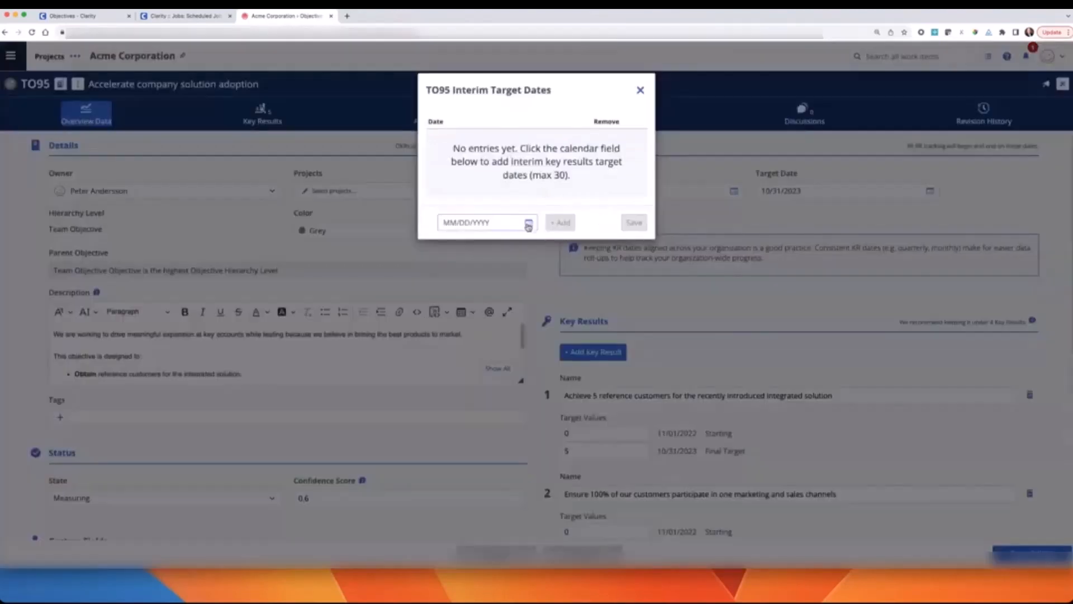
pyautogui.click(528, 225)
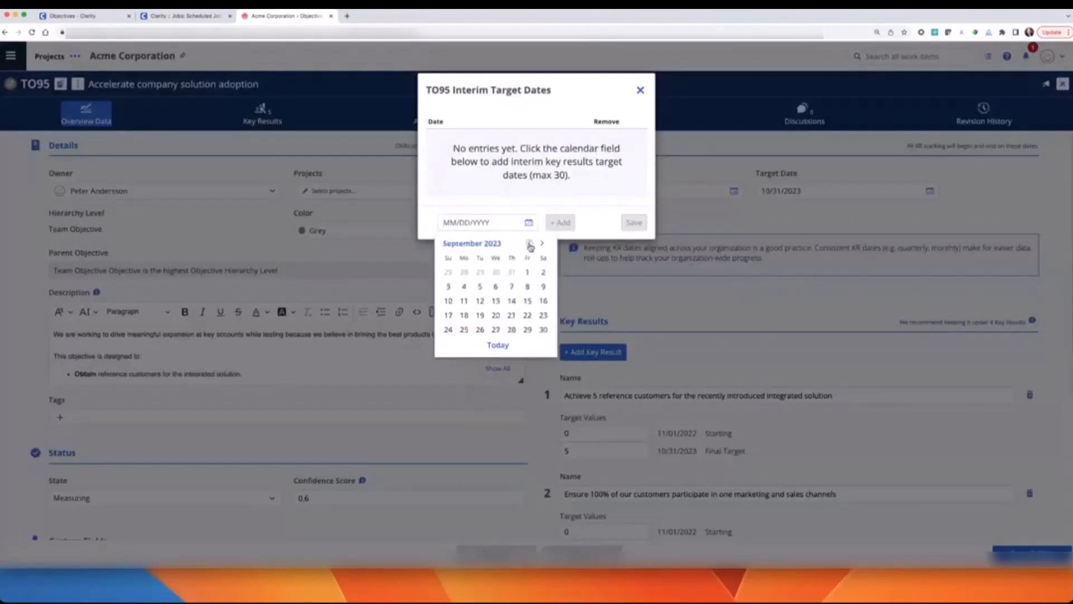
pyautogui.click(529, 243)
pyautogui.click(529, 244)
pyautogui.click(530, 243)
pyautogui.click(529, 243)
pyautogui.click(529, 243)
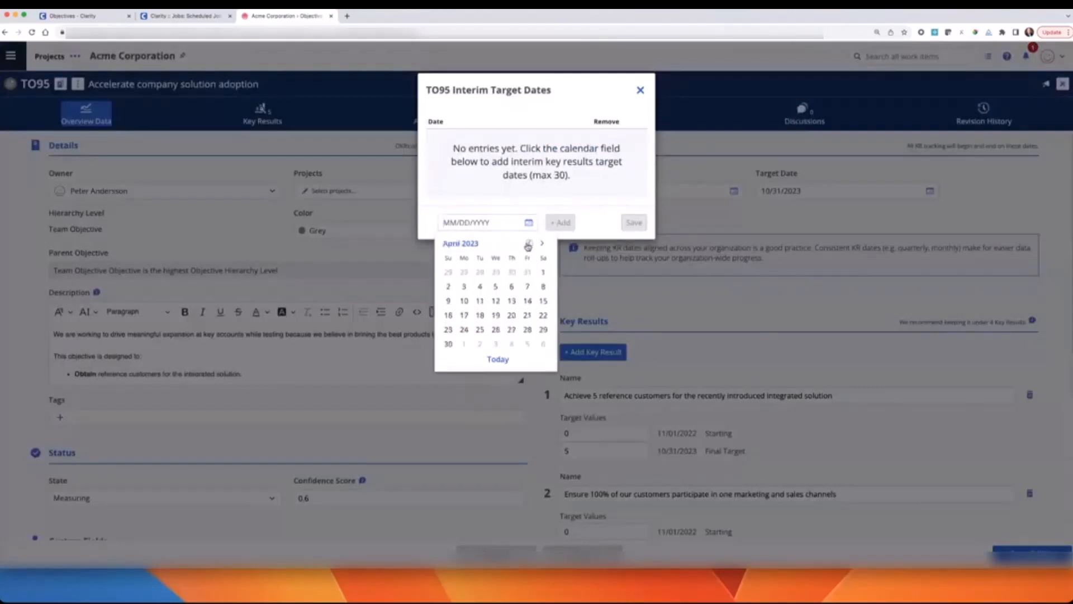
pyautogui.click(465, 287)
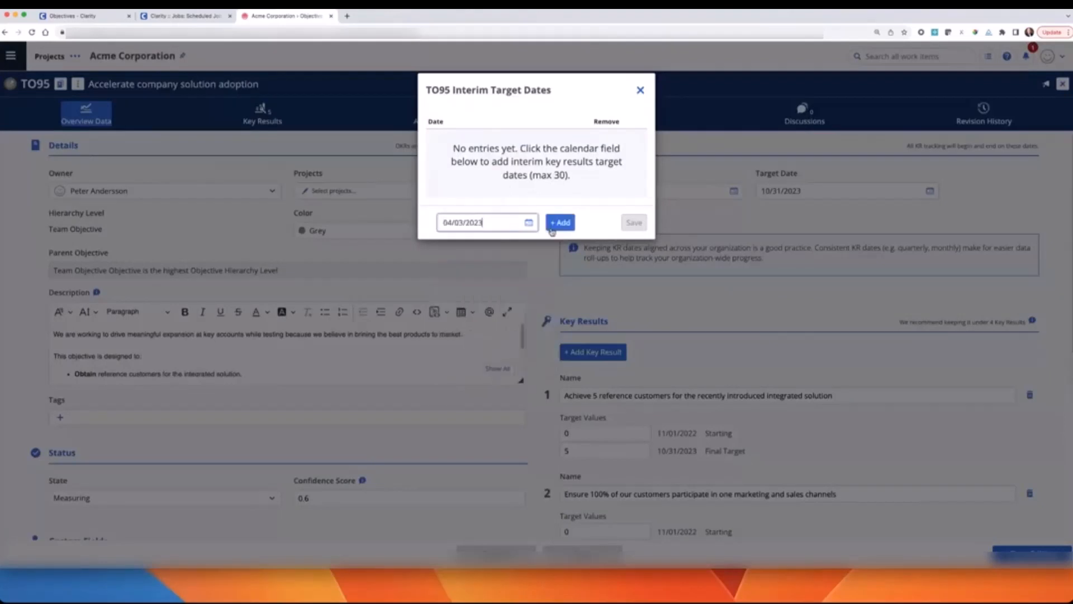
pyautogui.click(560, 222)
# Step: Add 06/01/2023 as another interim target date for TO95 and save the interim dates
pyautogui.click(528, 177)
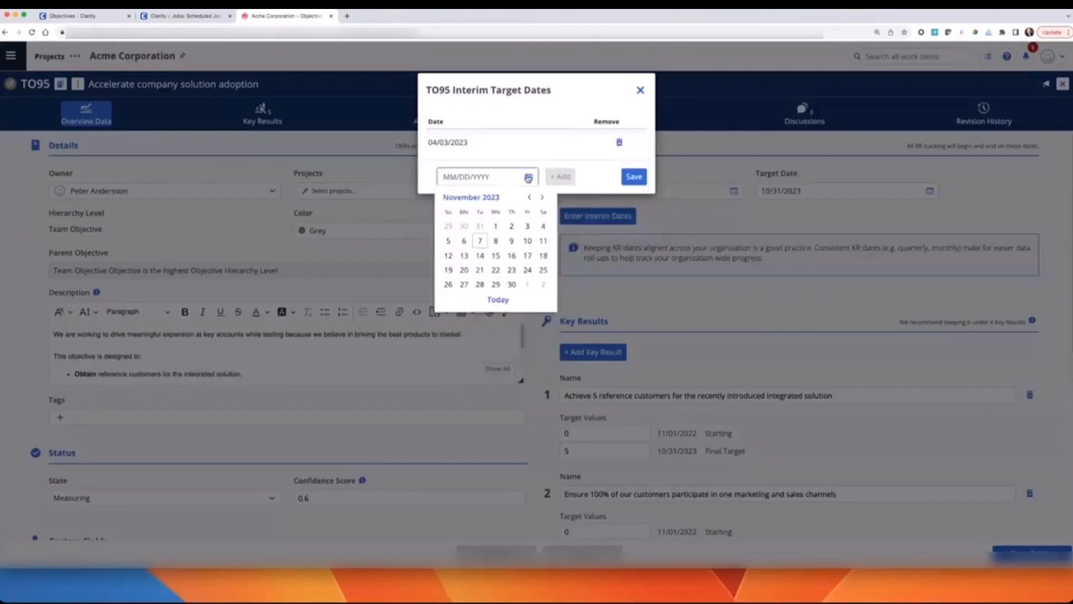
pyautogui.click(530, 198)
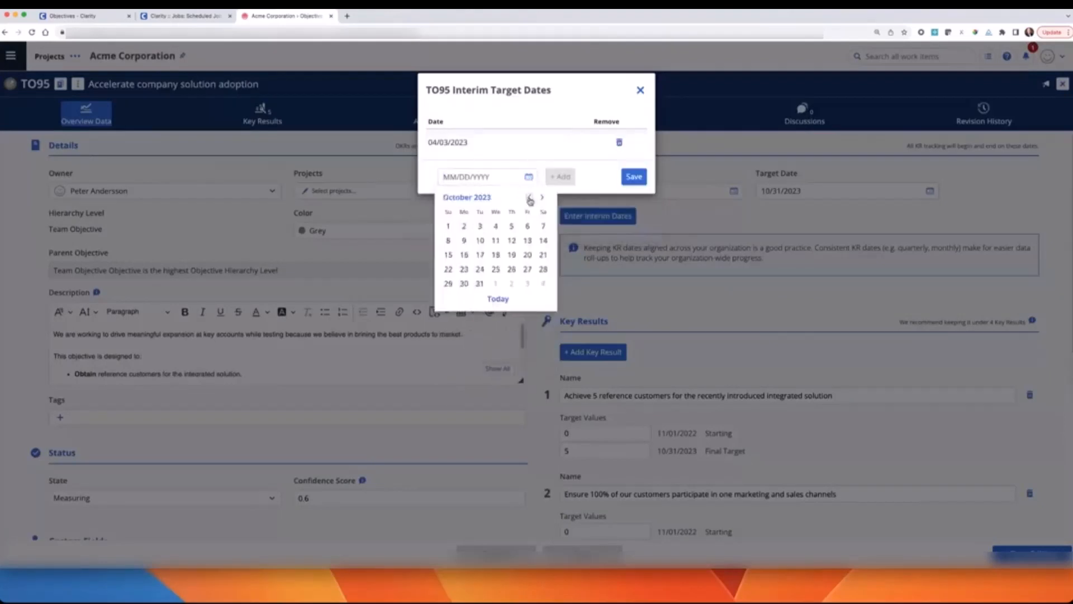
pyautogui.click(529, 198)
pyautogui.click(530, 198)
pyautogui.click(529, 198)
pyautogui.click(529, 198)
pyautogui.click(511, 226)
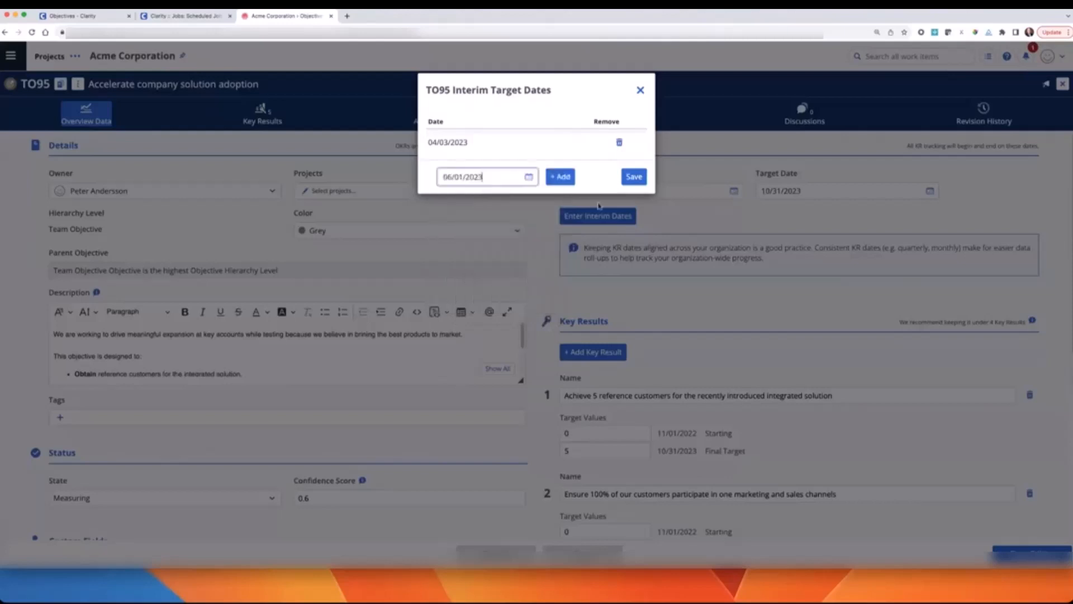
pyautogui.click(561, 177)
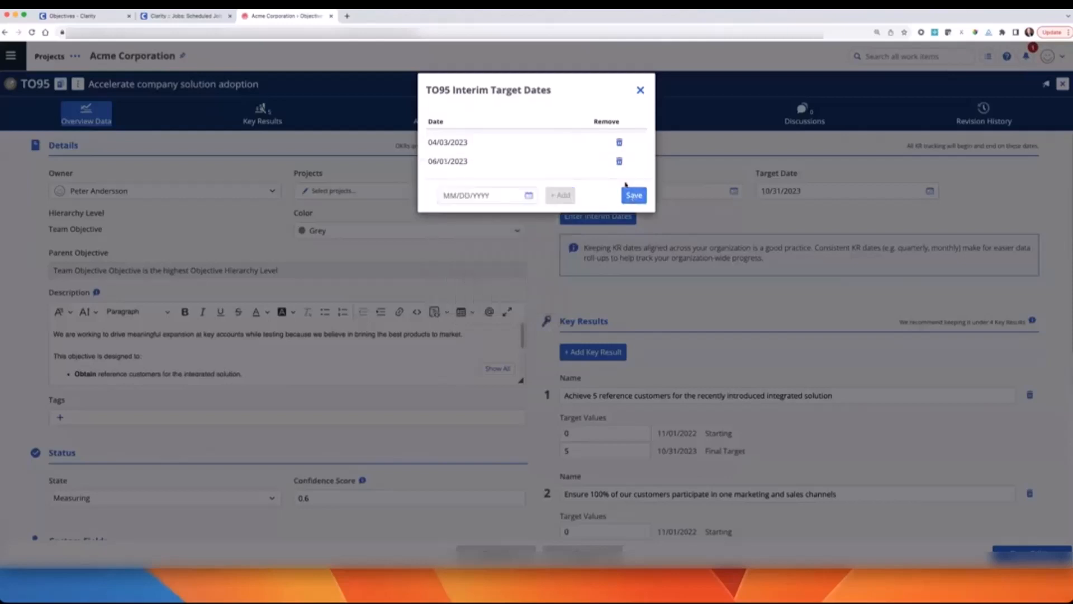
pyautogui.click(633, 196)
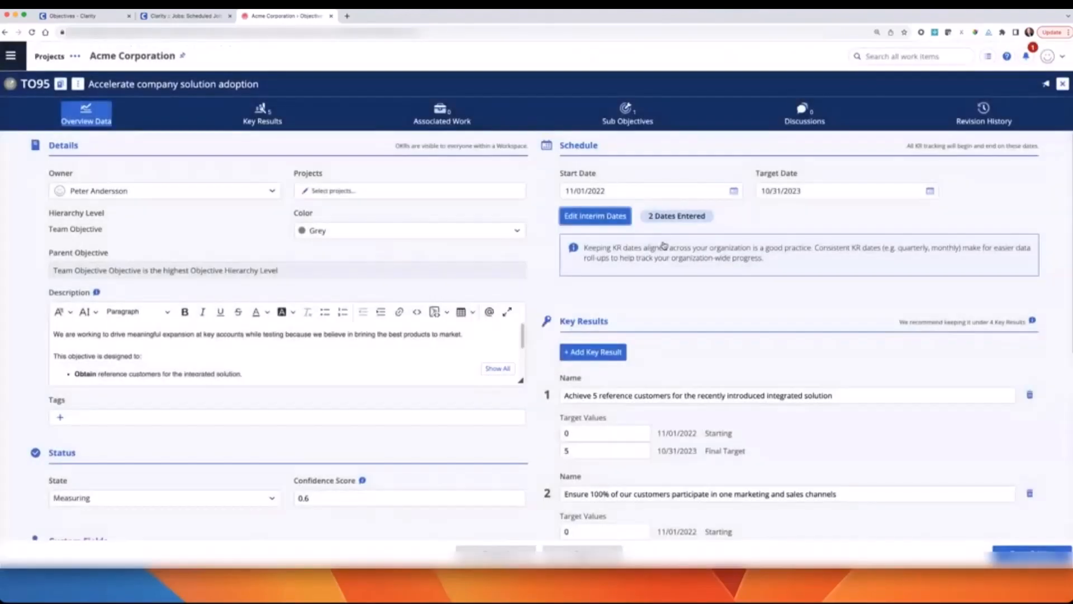
# Step: Review the interim target value fields under each of the objective's key results
pyautogui.scroll(-1, 657, 374)
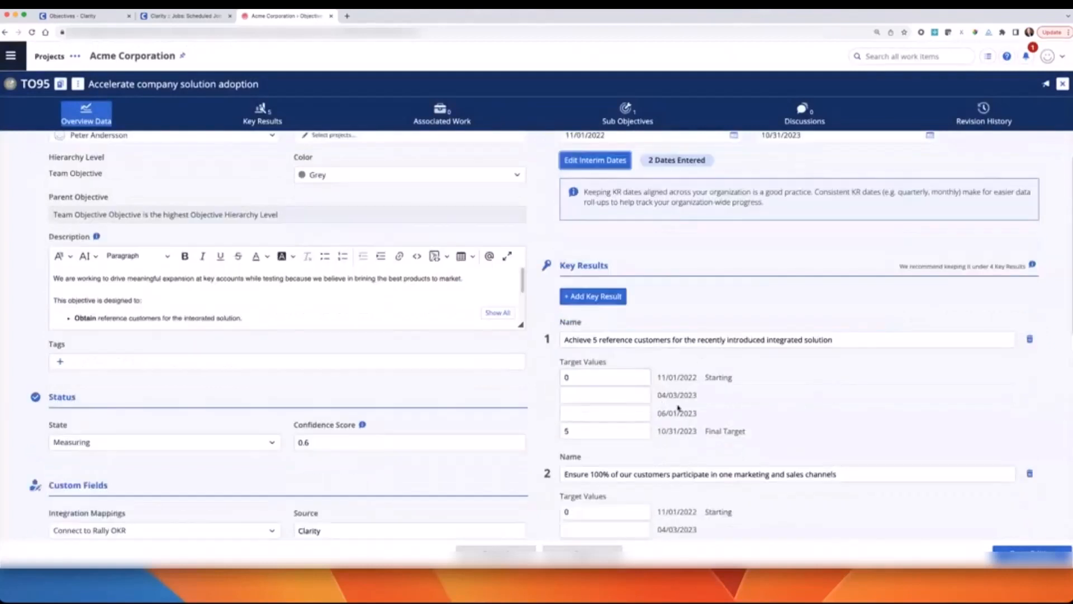
pyautogui.scroll(-1, 699, 398)
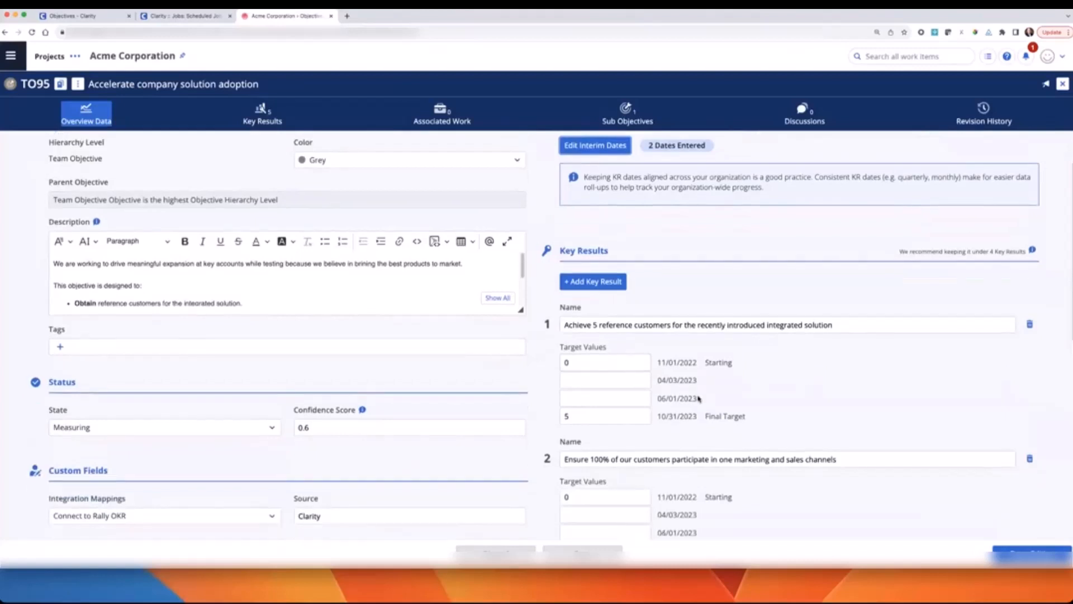
pyautogui.scroll(-8, 699, 397)
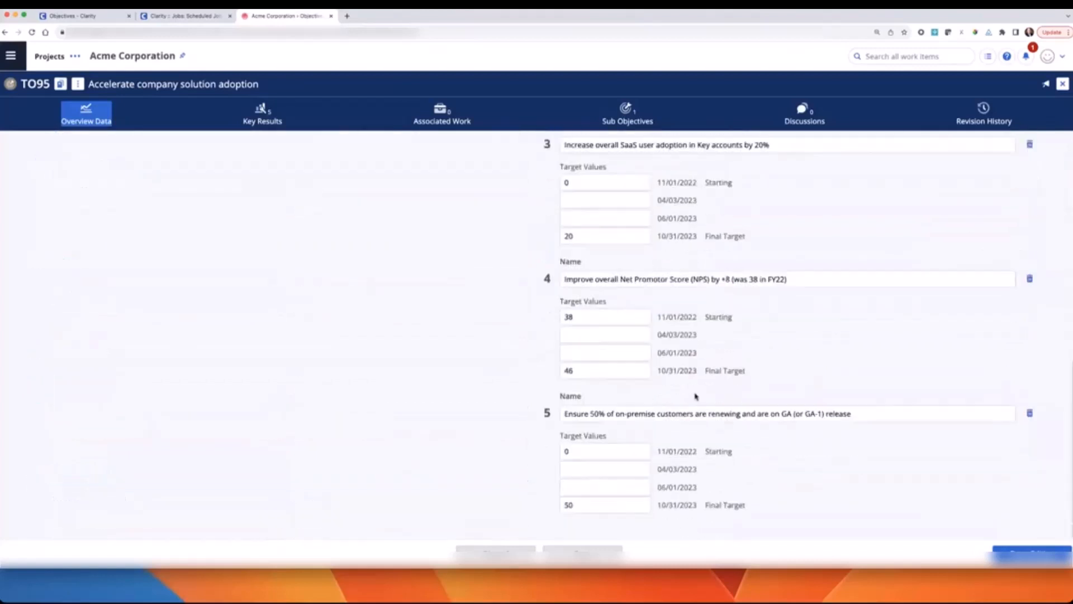
pyautogui.scroll(10, 696, 397)
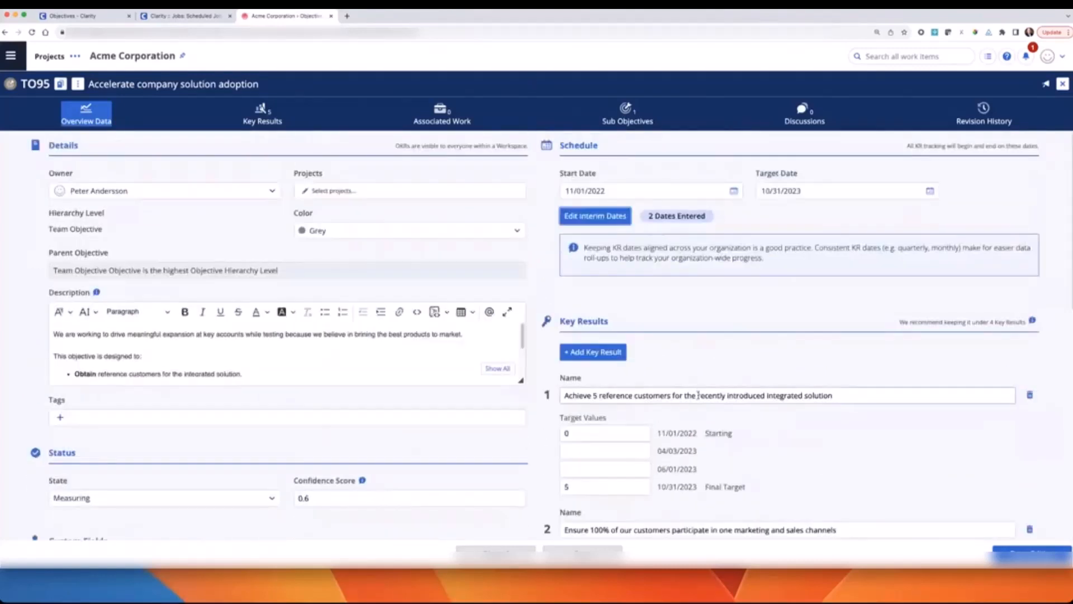
# Step: Enter interim target values of 2 for 04/03/2023 and 3 for 06/01/2023 on the first key result
pyautogui.scroll(-2, 704, 397)
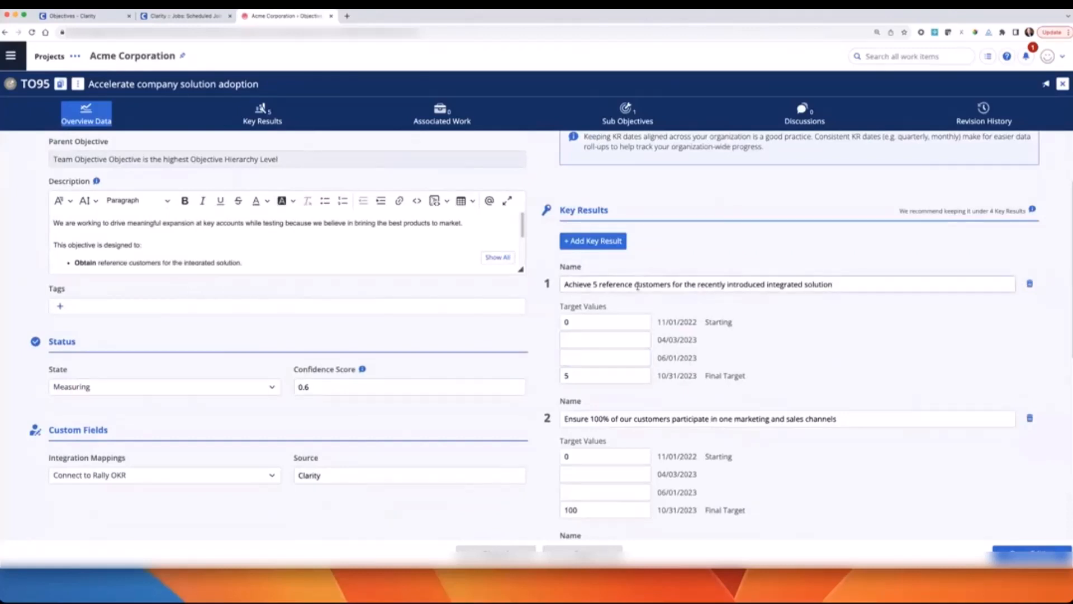
pyautogui.click(584, 342)
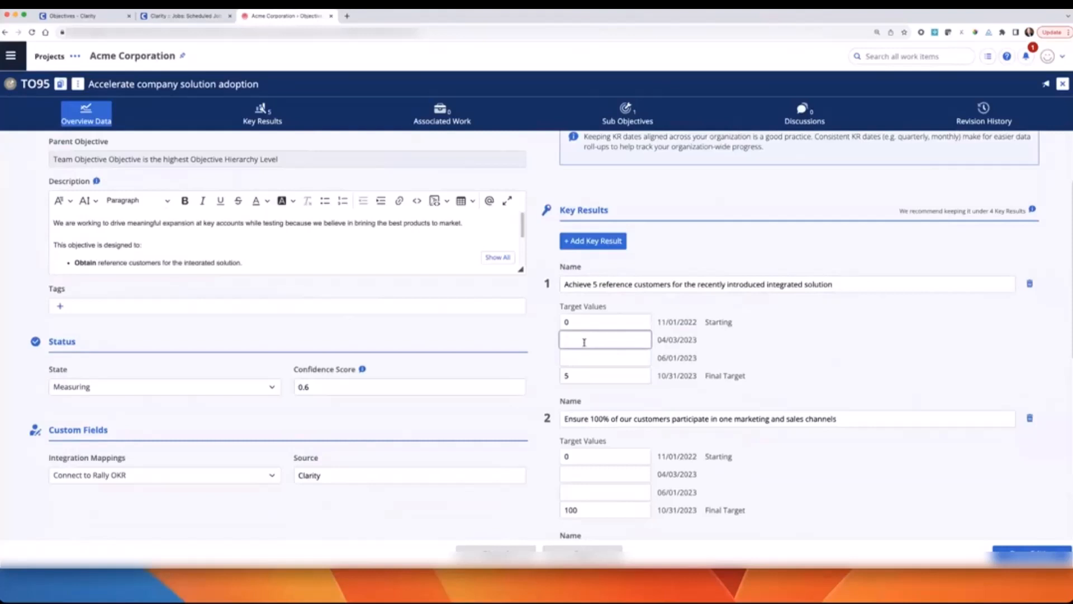
pyautogui.write('2')
pyautogui.click(582, 359)
pyautogui.write('3')
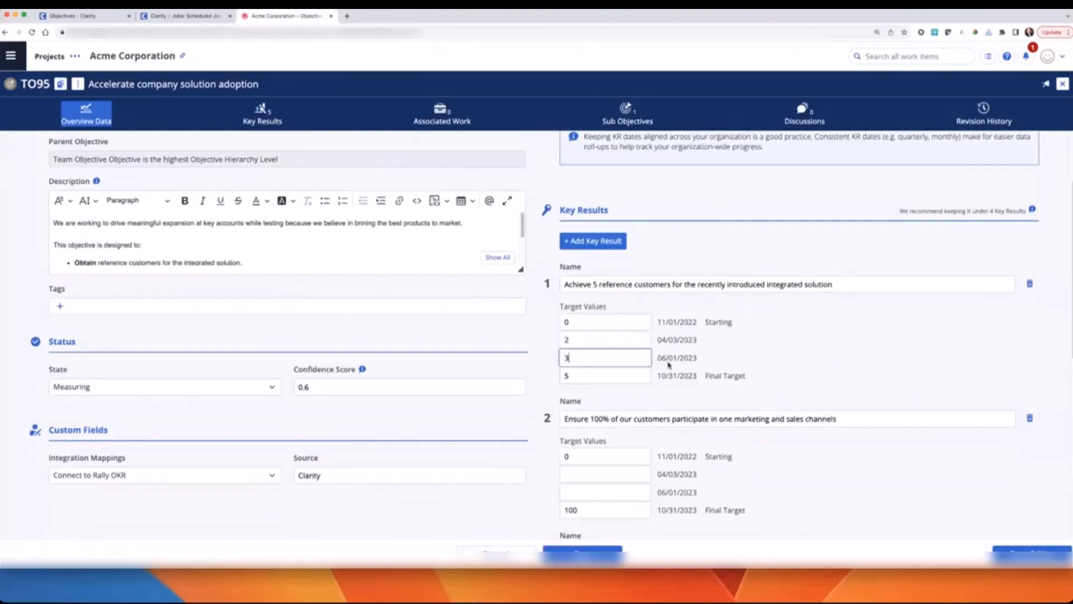
pyautogui.click(742, 345)
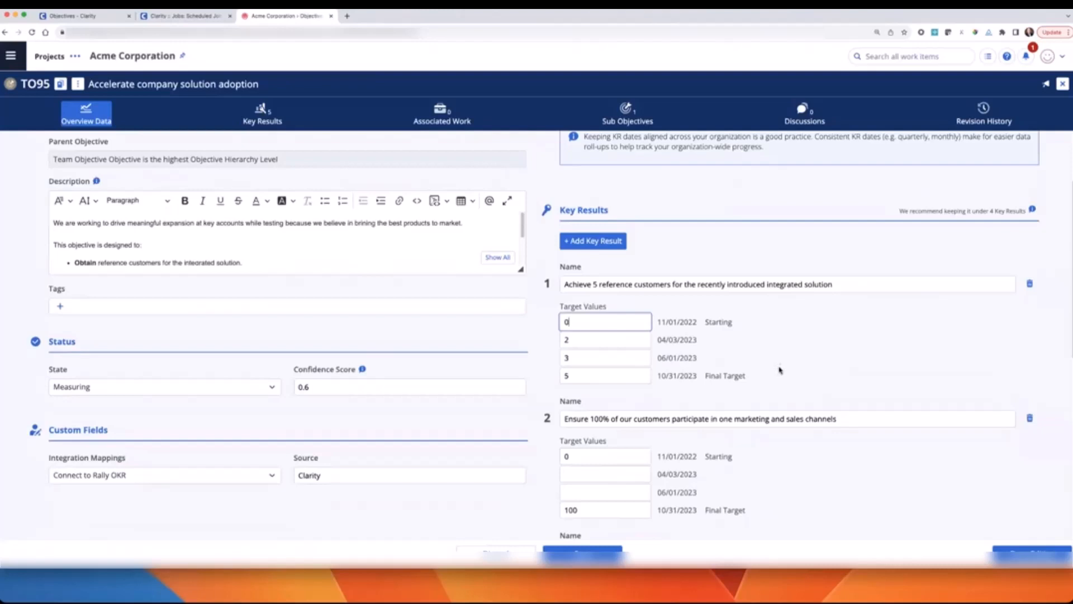
# Step: Remove both interim target dates, 04/03/2023 and 06/01/2023, from TO95 and save the empty date list
pyautogui.scroll(3, 768, 334)
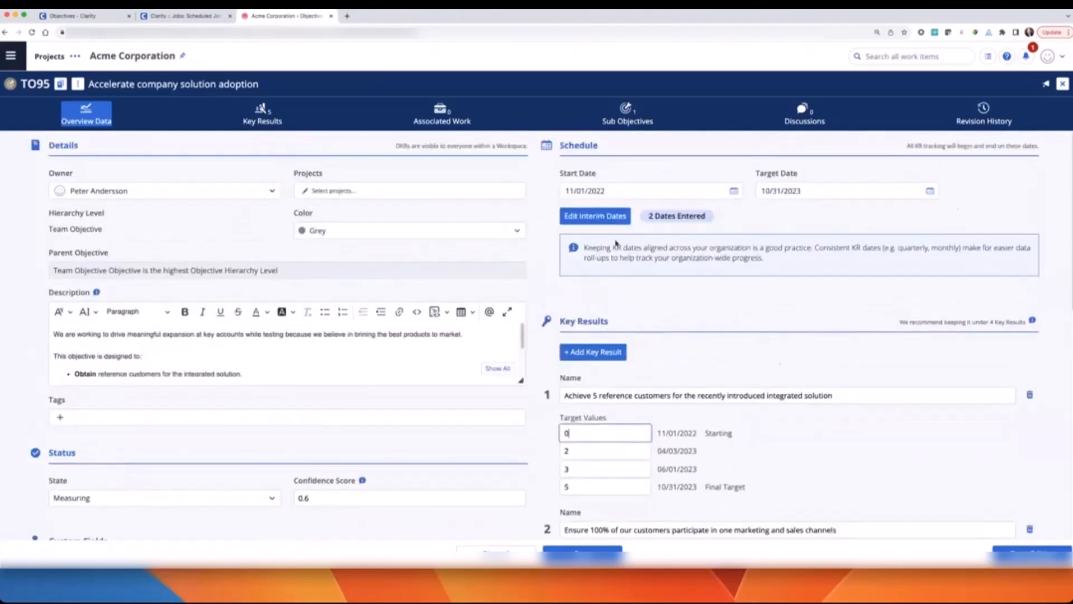
pyautogui.click(603, 220)
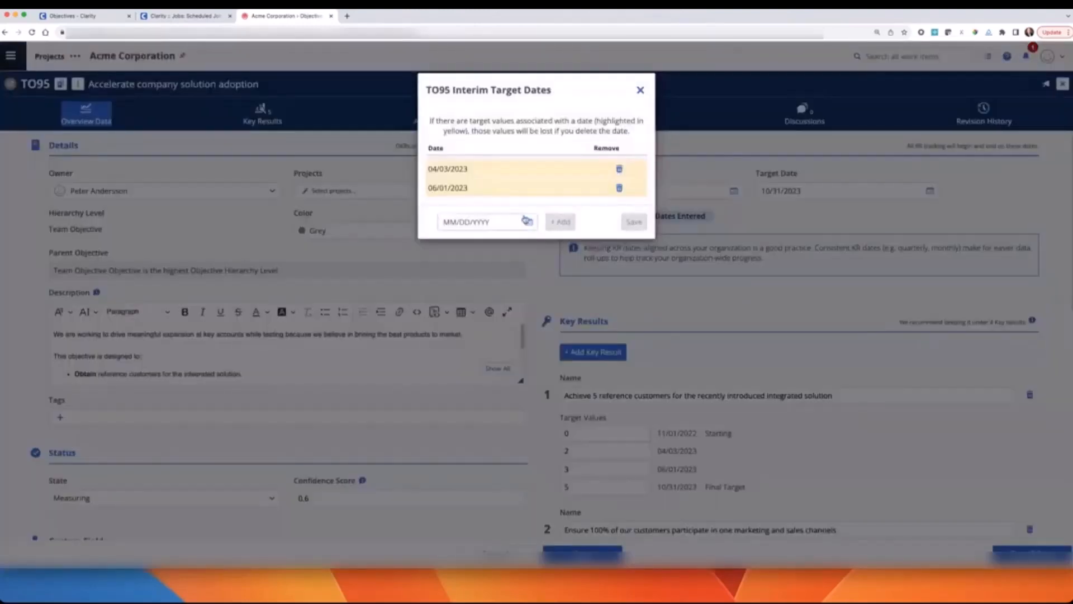
pyautogui.click(619, 171)
pyautogui.click(619, 169)
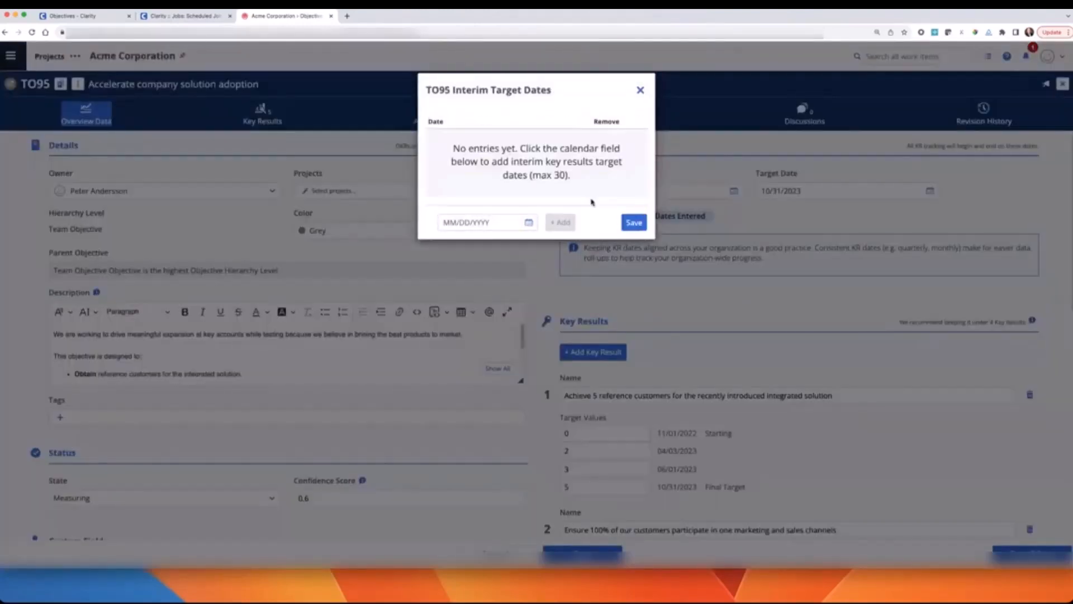
pyautogui.click(634, 222)
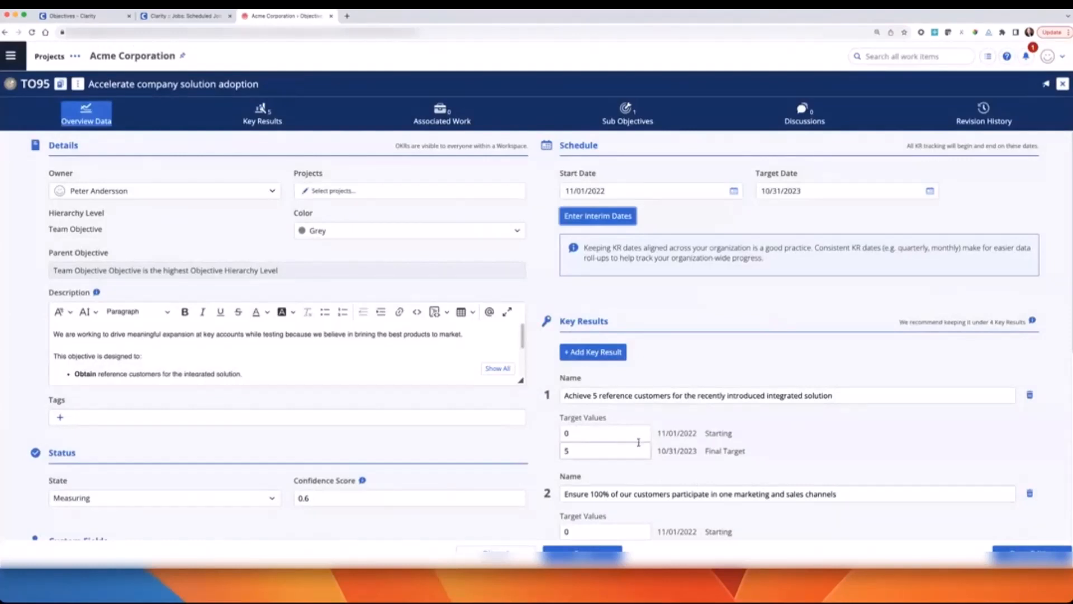
# Step: Switch to Clarity's objectives list, apply the Value Stream View and open the "Accelerate company solution adoption" objective
pyautogui.click(101, 18)
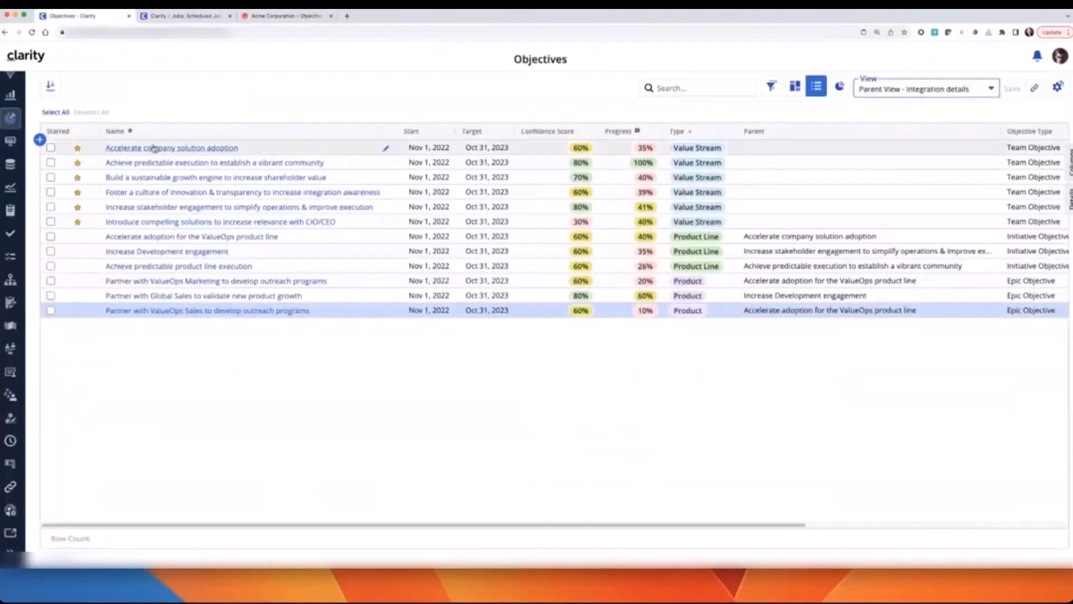
pyautogui.click(990, 89)
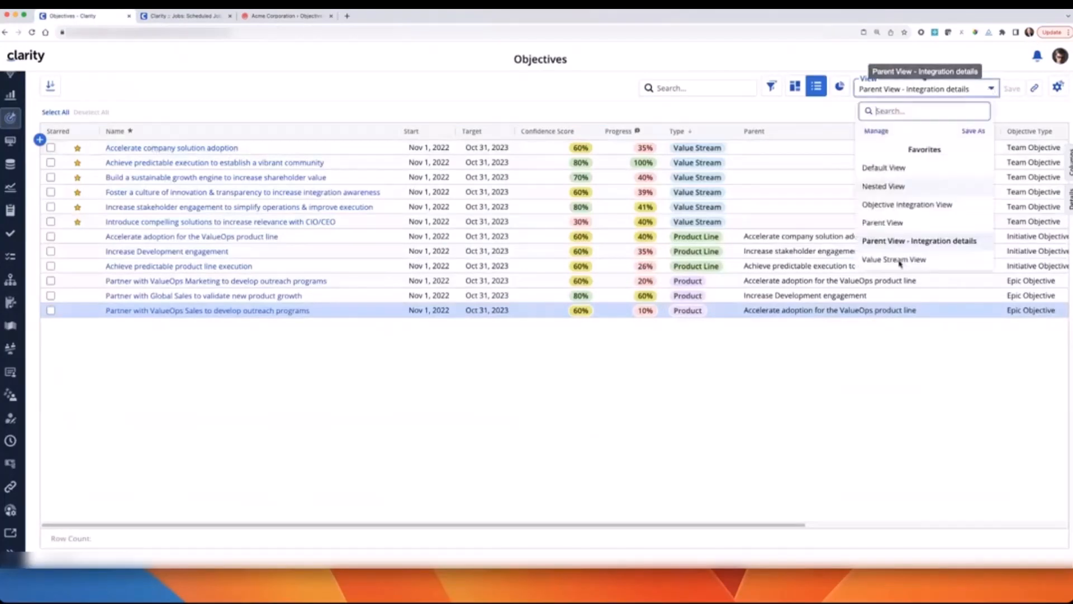
pyautogui.click(893, 261)
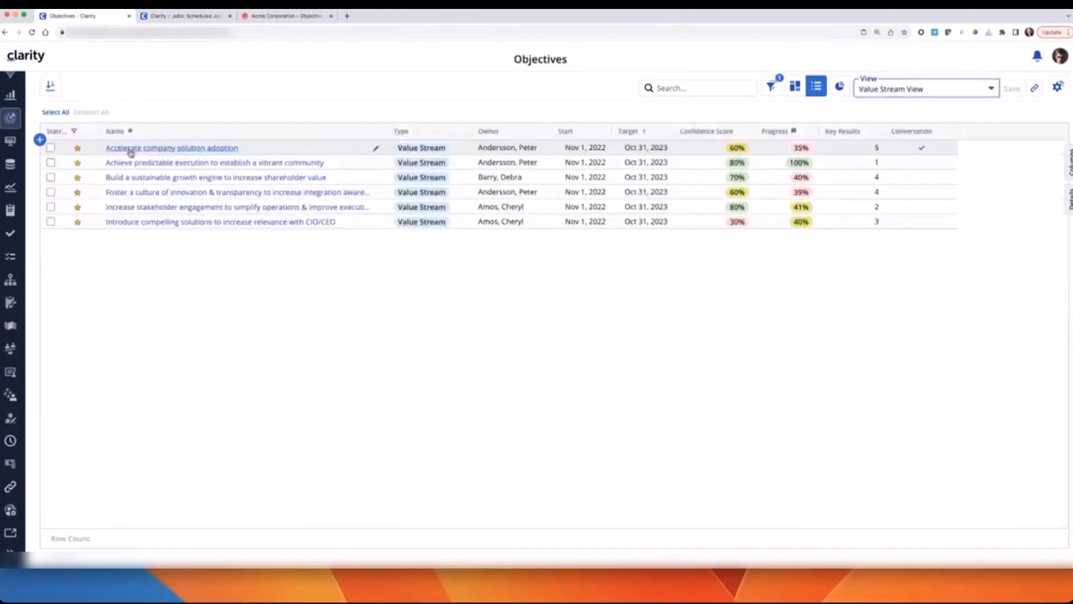
pyautogui.click(130, 149)
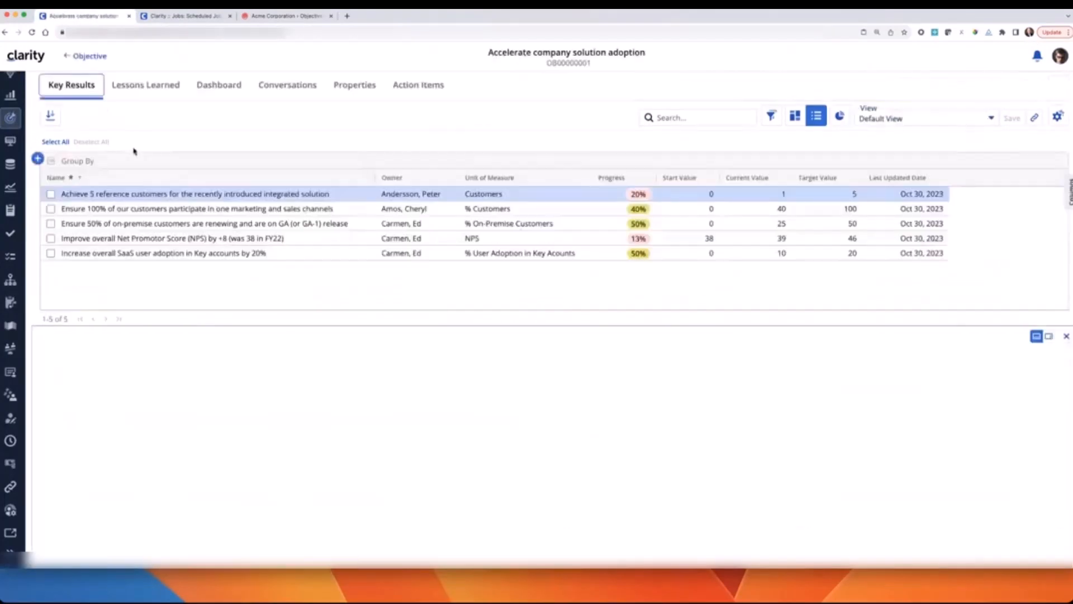
# Step: Review the dated target values of the reference customers, marketing and sales channels, and on-premise renewal key results
pyautogui.click(352, 195)
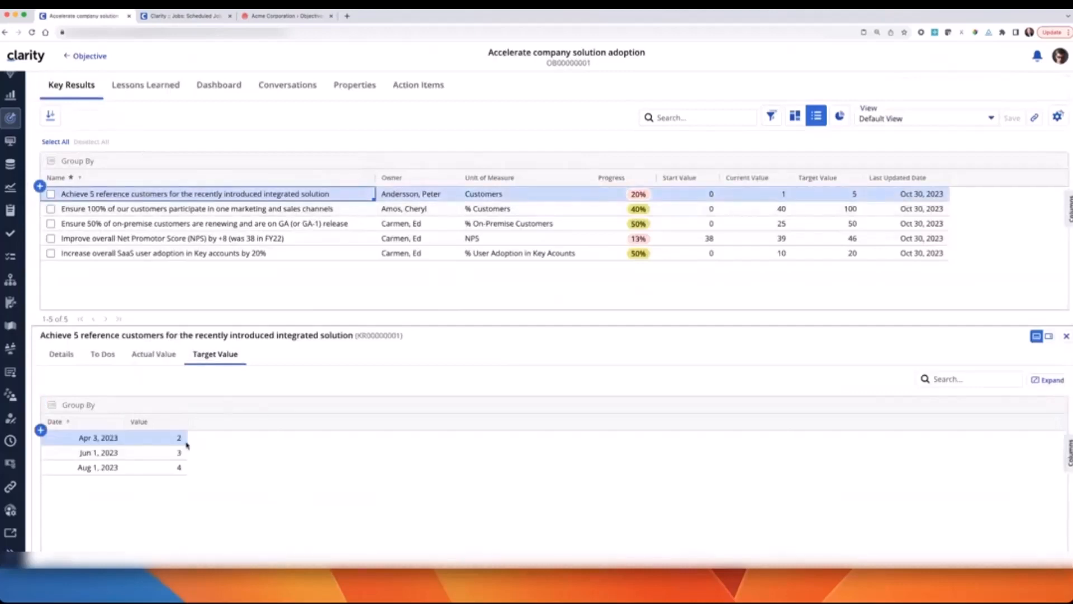
pyautogui.click(212, 209)
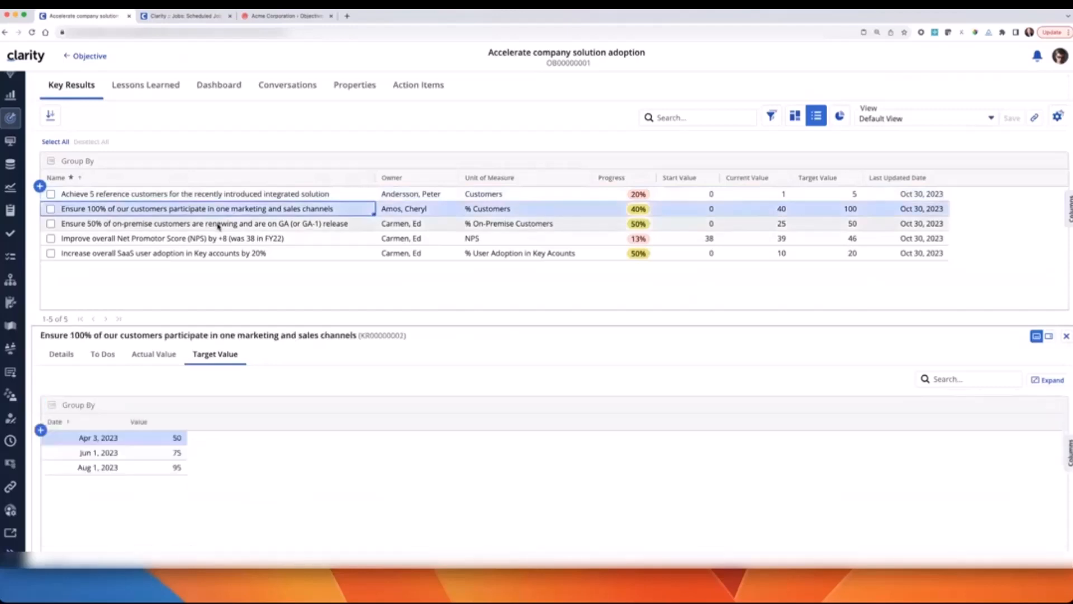
pyautogui.click(218, 223)
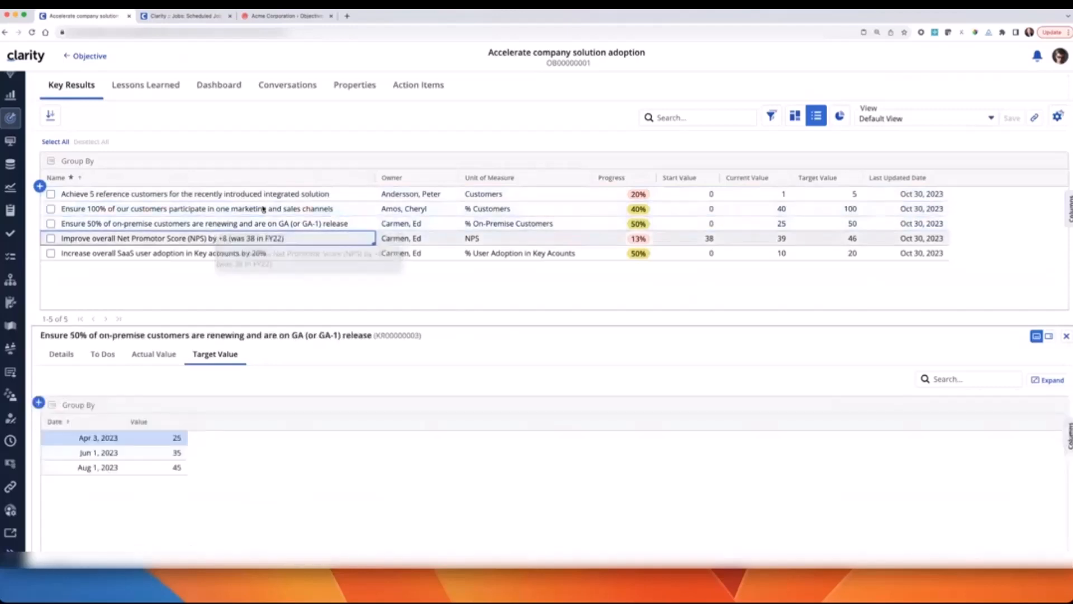
# Step: Add the Integration Mappings column to the target value grid of the "Achieve 5 reference customers" key result
pyautogui.click(252, 194)
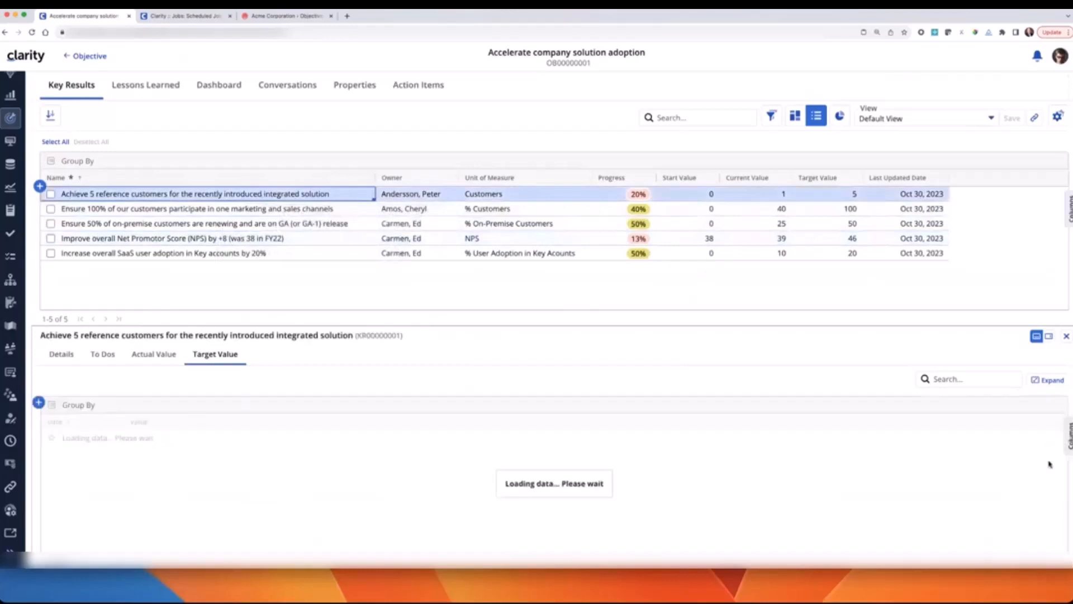
pyautogui.click(1068, 453)
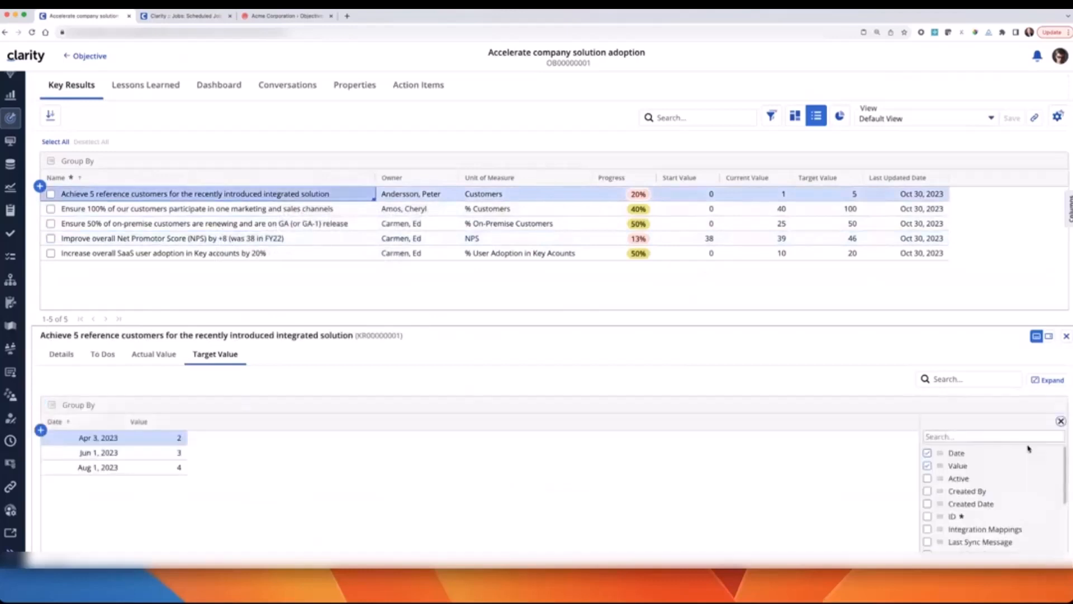
pyautogui.click(927, 529)
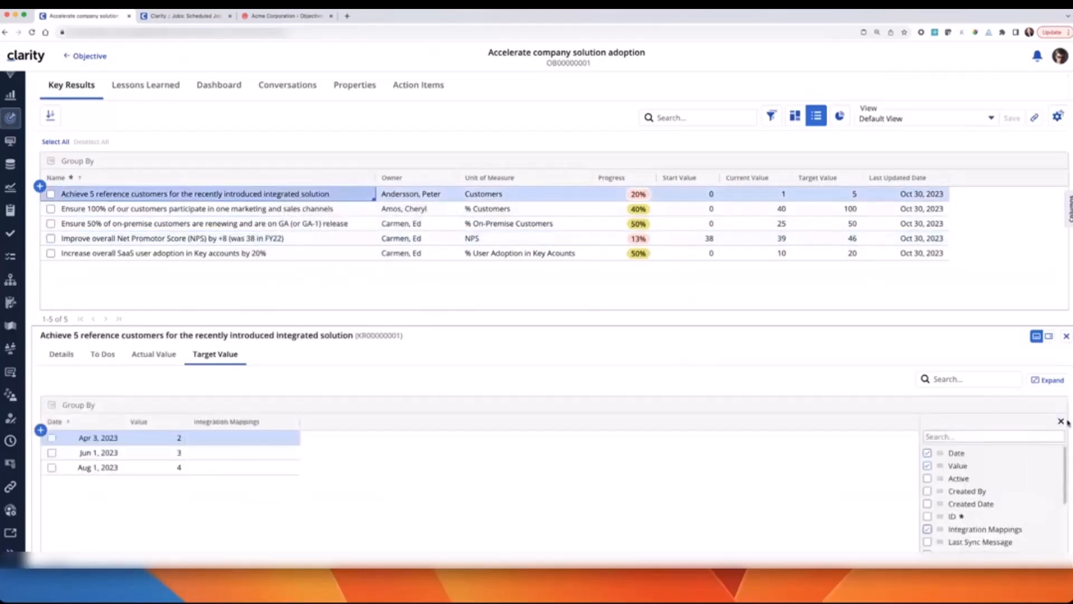
pyautogui.click(1061, 421)
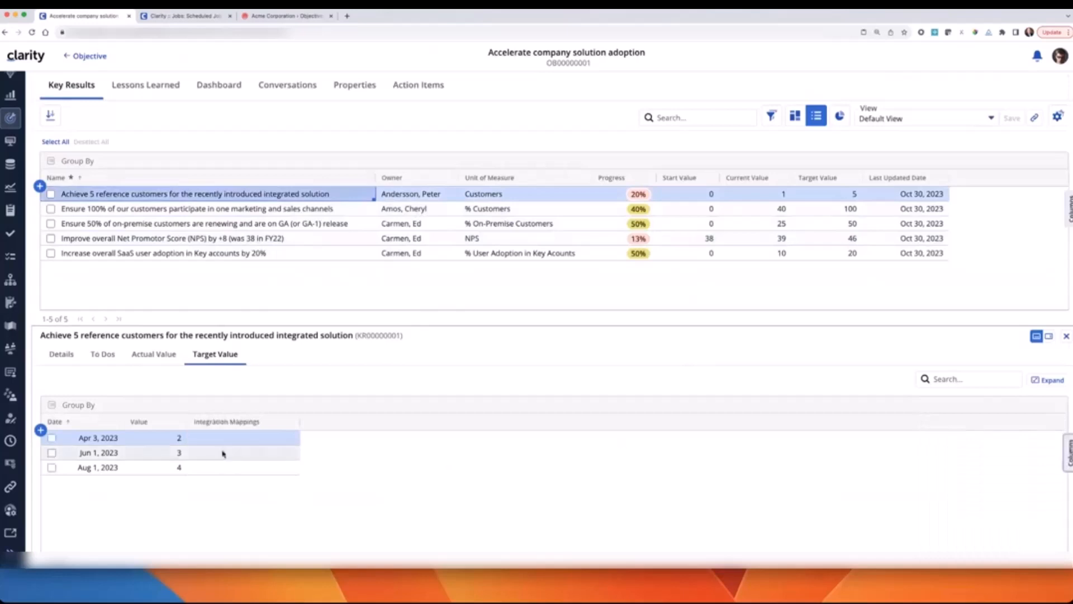
# Step: Set Integration Mappings to Connect to Rally OKR for all three target values of the reference customers key result
pyautogui.click(249, 438)
pyautogui.click(249, 501)
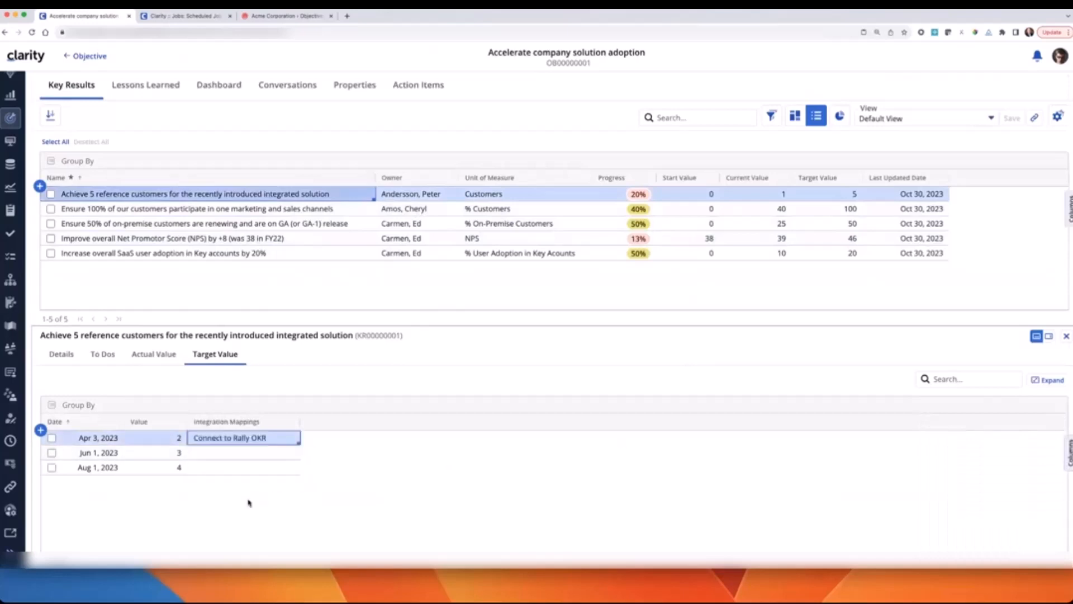
pyautogui.moveTo(296, 472); pyautogui.dragTo(296, 473)
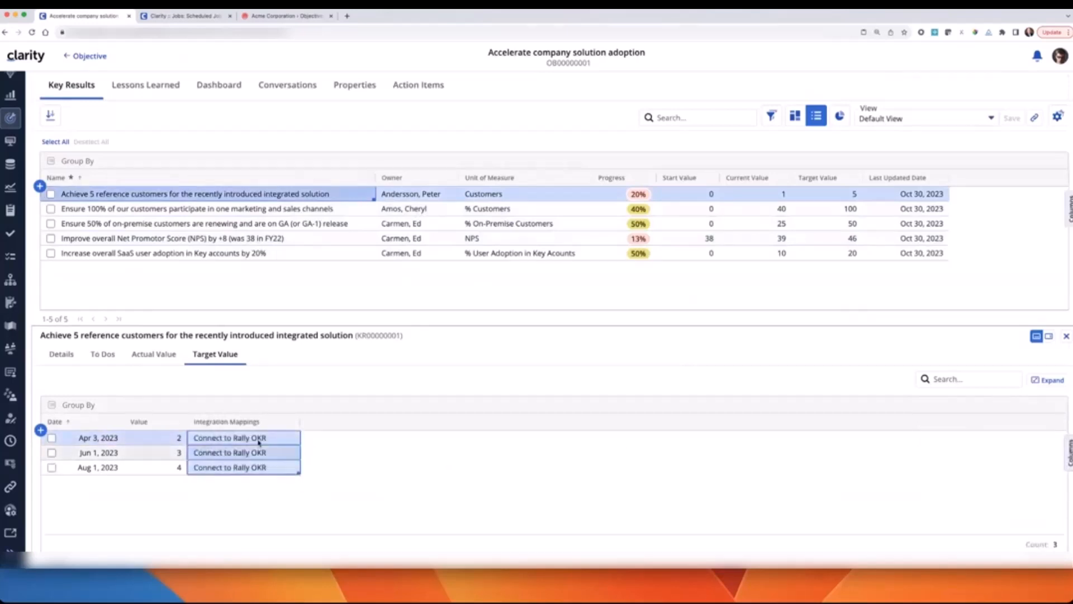
pyautogui.click(259, 442)
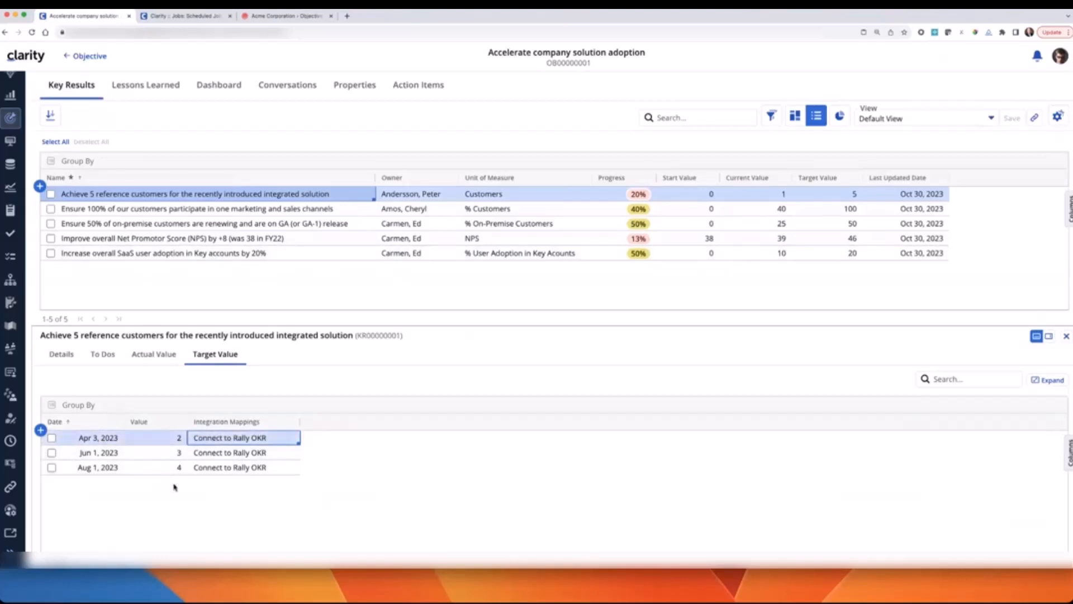
# Step: Copy the Connect to Rally OKR mapping to all target values of the marketing and sales channels and on-premise renewal key results
pyautogui.click(293, 209)
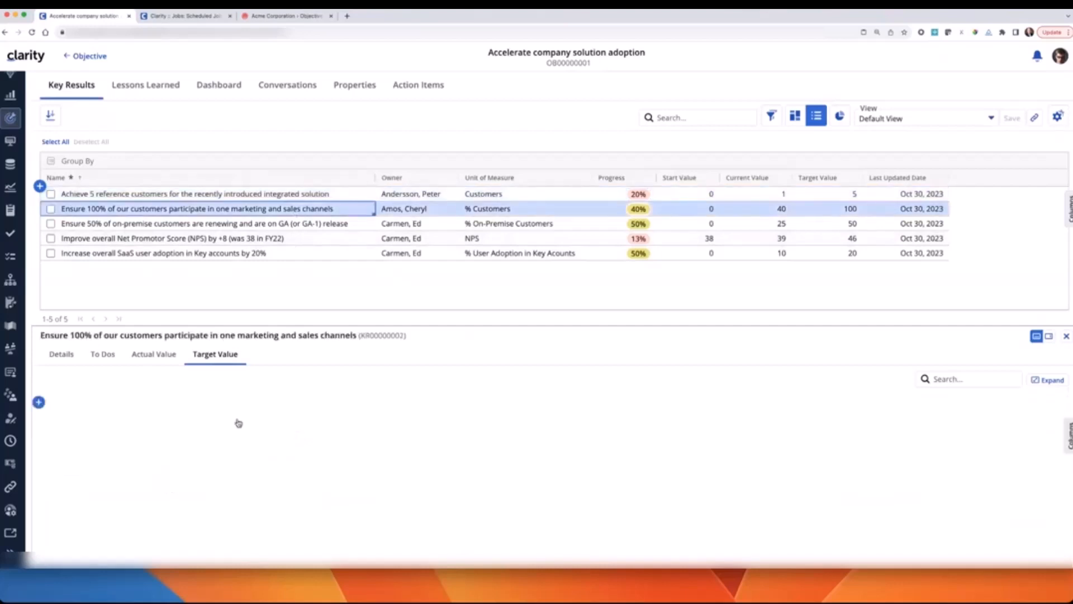
pyautogui.moveTo(242, 441); pyautogui.dragTo(241, 468)
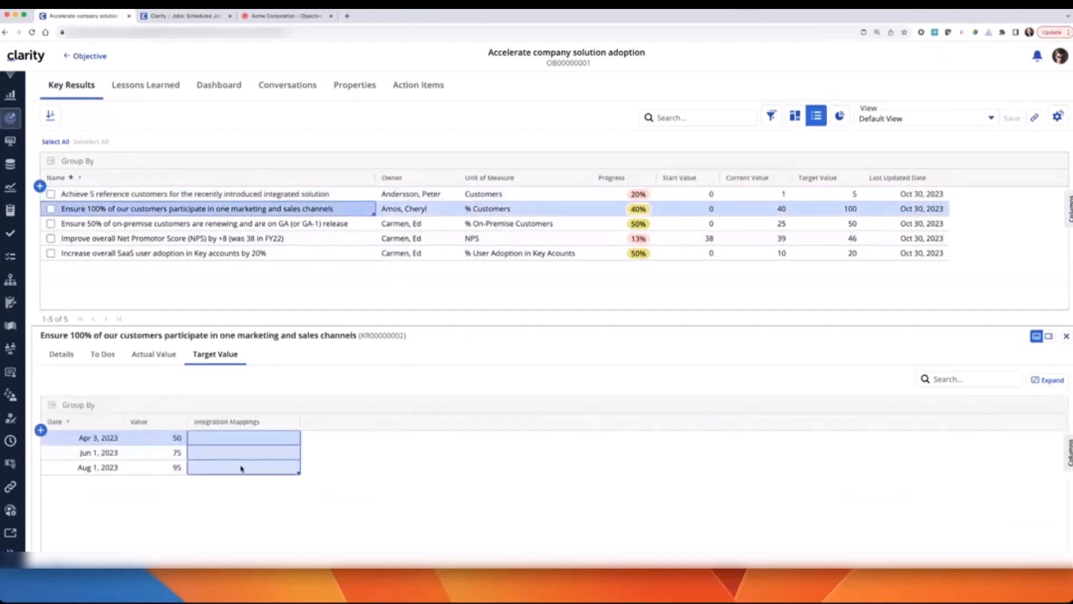
pyautogui.write('Connect to Rally OKR Connect to Rally OKR Connect to Rally OKR')
pyautogui.click(222, 226)
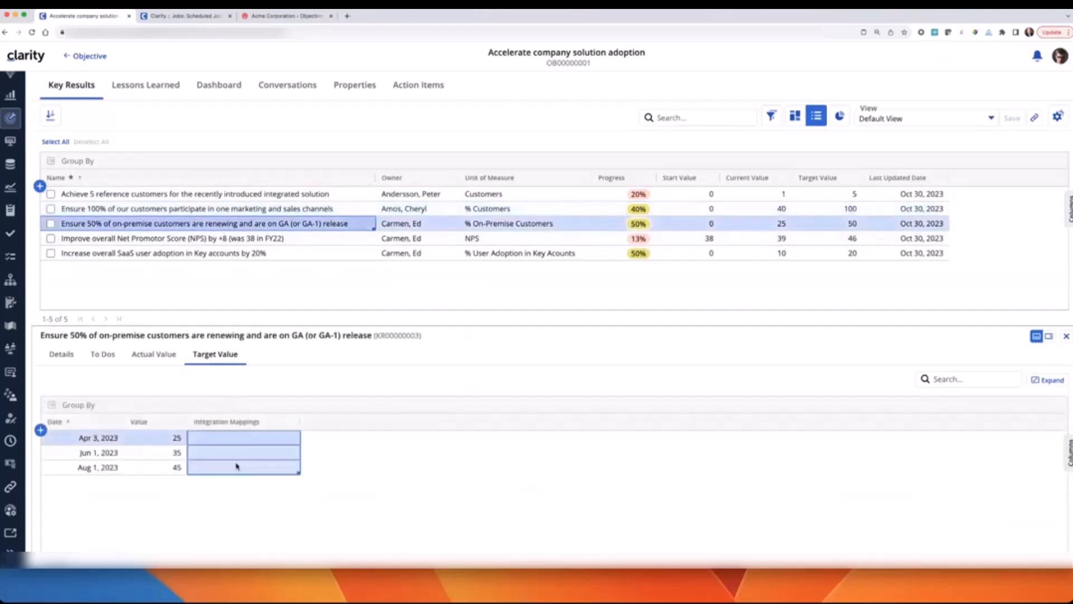
pyautogui.write('Connect to Rally OKR Connect to Rally OKR Connect to Rally OKR')
# Step: Copy the Connect to Rally OKR mapping to all target values of the Net Promotor Score and SaaS user adoption key results
pyautogui.click(216, 239)
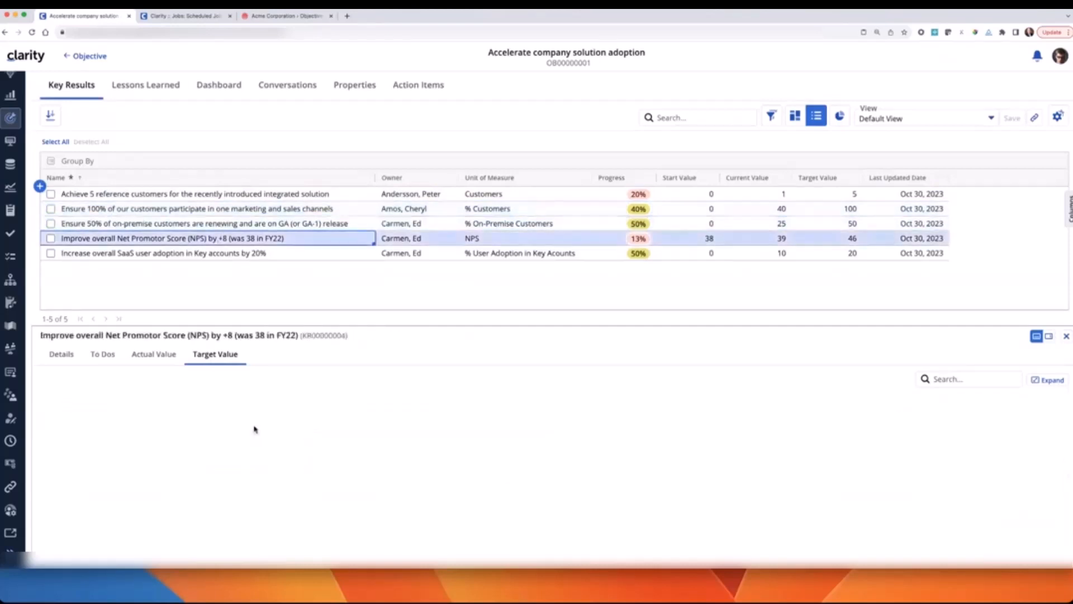
pyautogui.moveTo(235, 437); pyautogui.dragTo(233, 468)
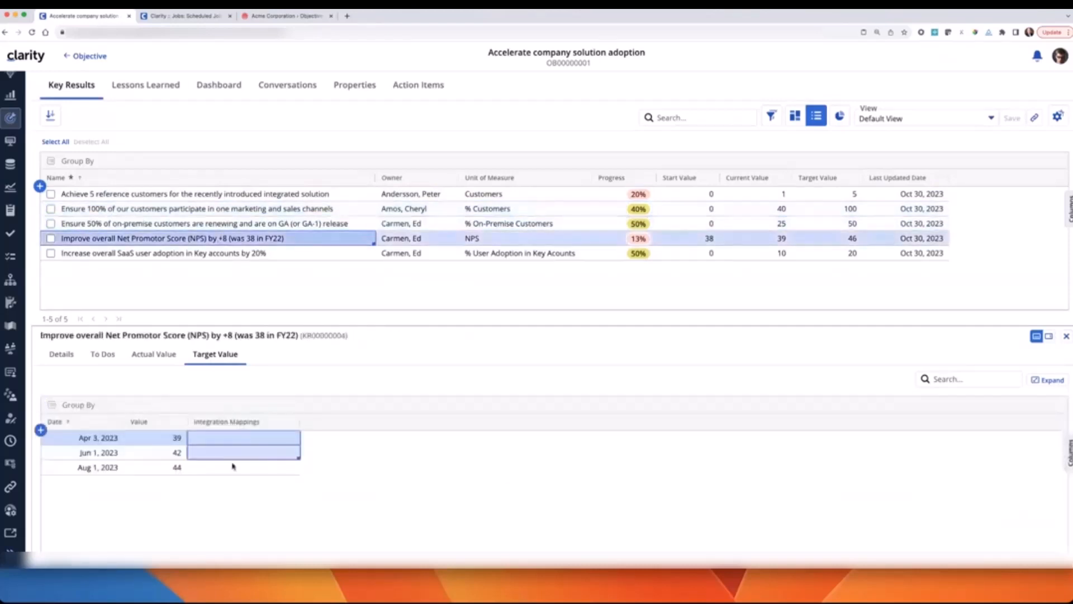
pyautogui.click(223, 255)
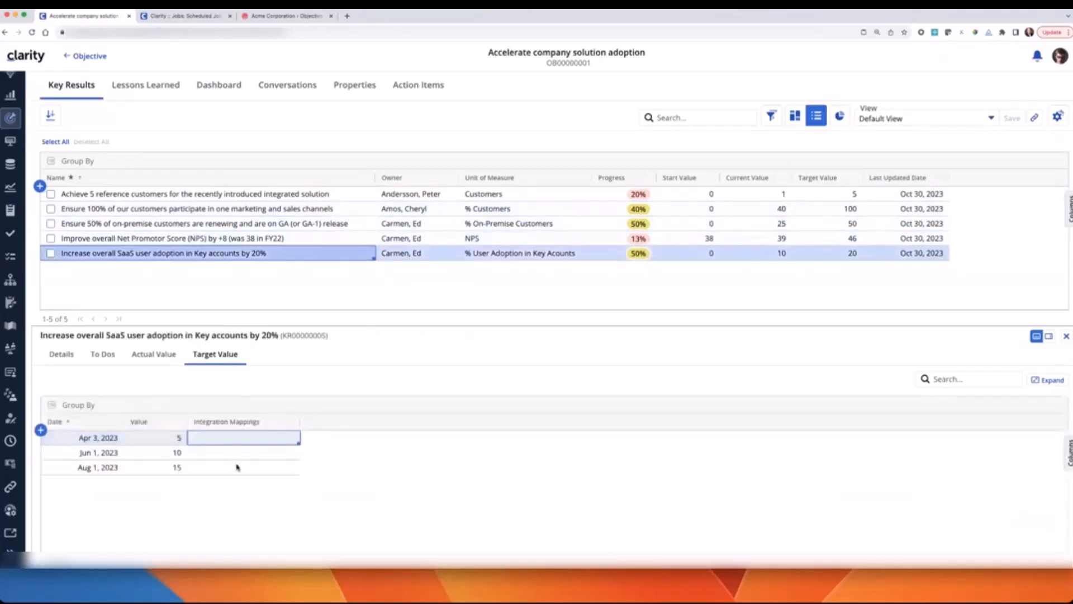
pyautogui.moveTo(237, 467); pyautogui.dragTo(237, 471)
pyautogui.write('Connect to Rally OKR Connect to Rally OKR Connect to Rally OKR')
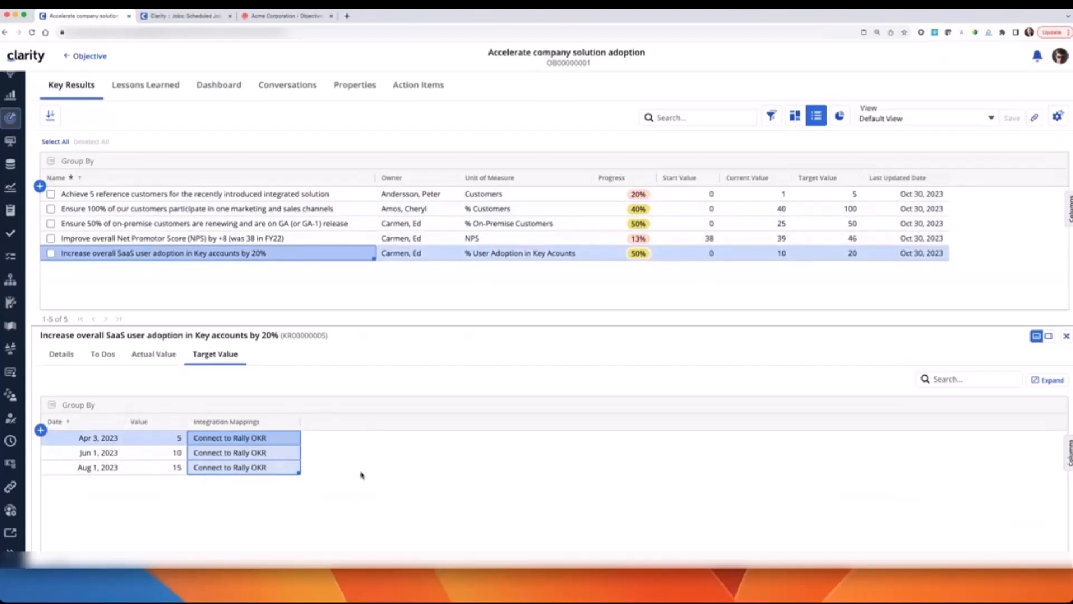
pyautogui.click(260, 194)
# Step: Filter Clarity's available jobs by the job type "sync" and open the Synchronize Mapped Information job's properties
pyautogui.click(200, 15)
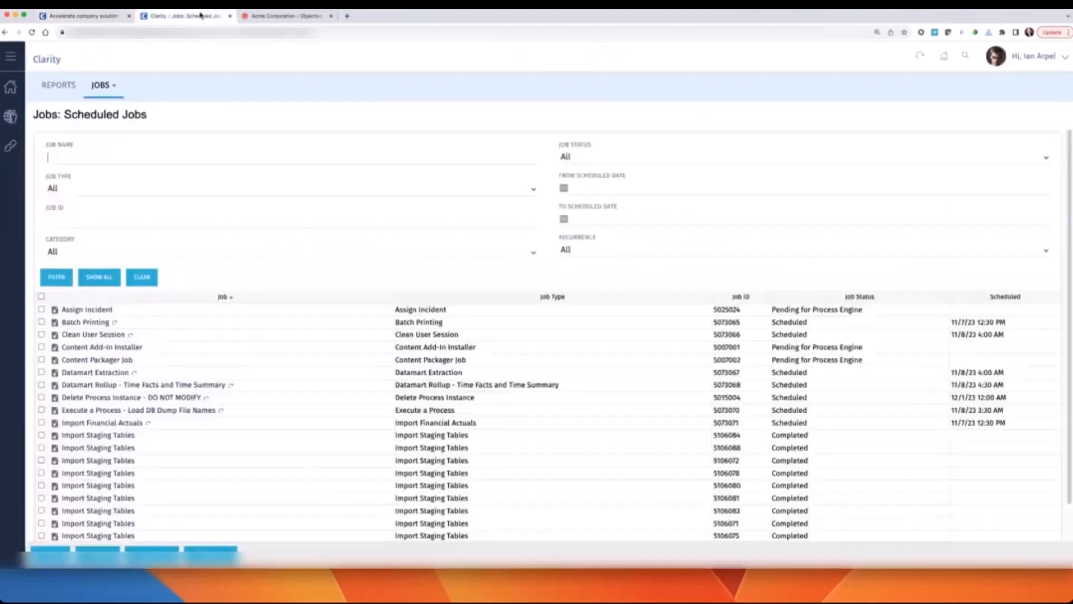
pyautogui.click(102, 85)
pyautogui.click(109, 115)
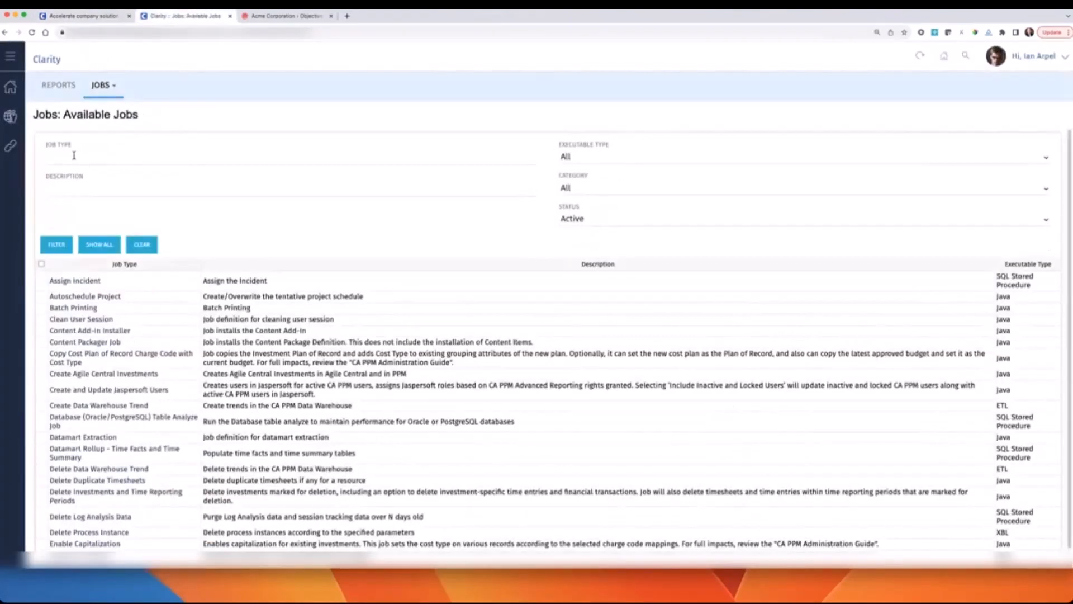
pyautogui.click(74, 155)
pyautogui.write('sync')
pyautogui.press('Return')
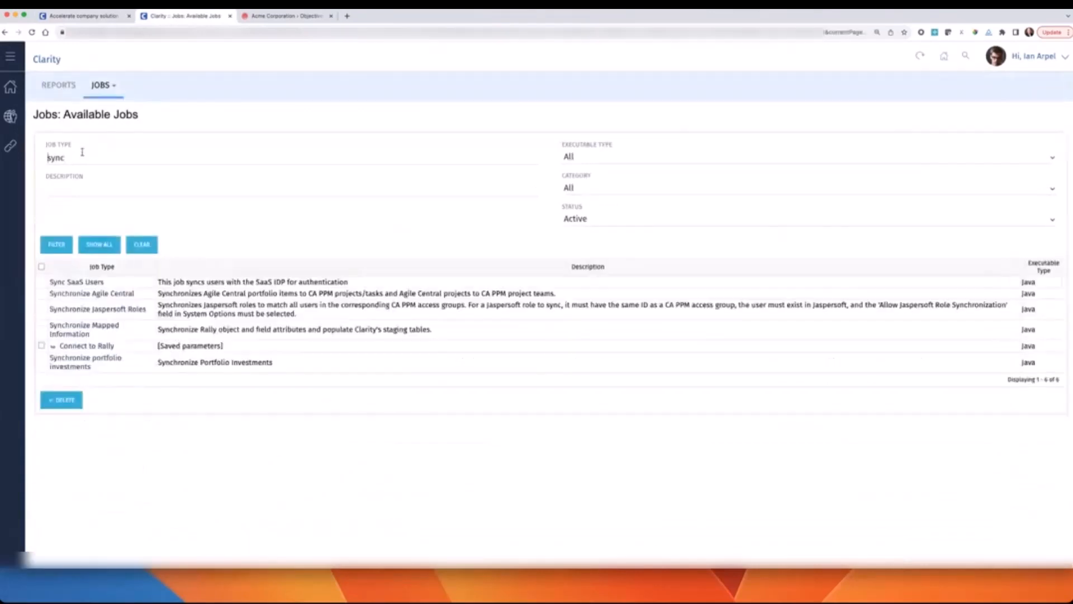
pyautogui.click(86, 328)
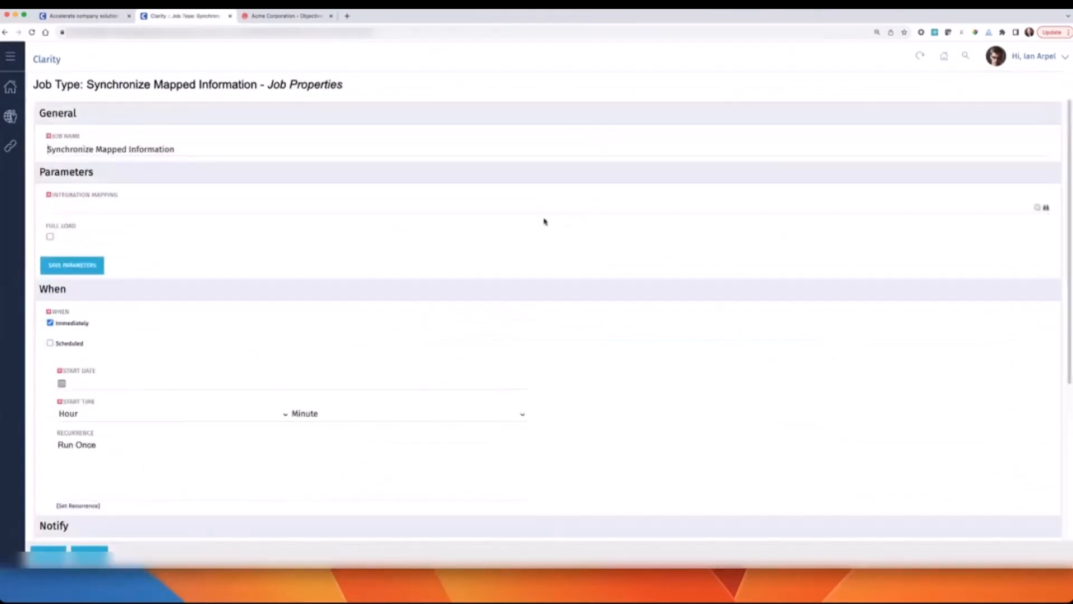
pyautogui.write('cono')
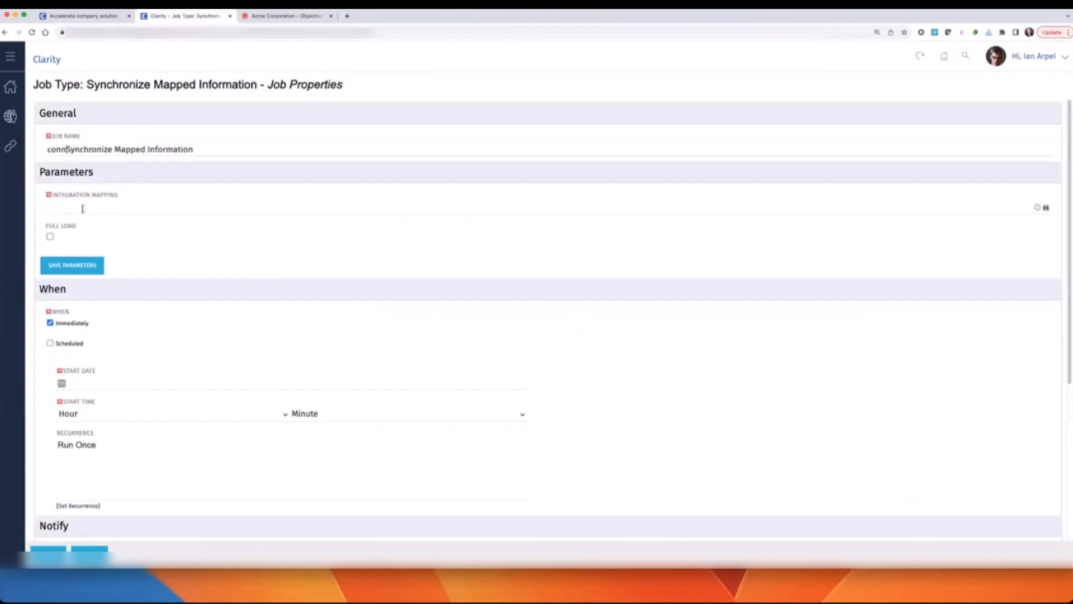
pyautogui.press('BackSpace')
pyautogui.press('BackSpace')
pyautogui.press('BackSpace')
pyautogui.press('BackSpace')
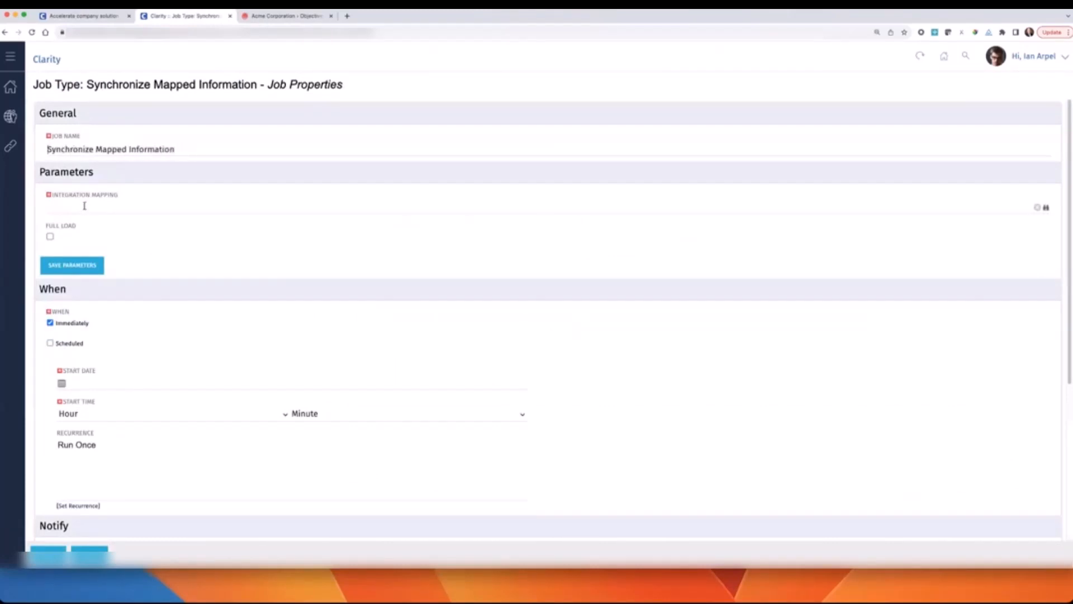
# Step: Set the job's integration mapping to Connect to Rally OKR and submit it to run immediately
pyautogui.click(91, 203)
pyautogui.write('con')
pyautogui.click(90, 219)
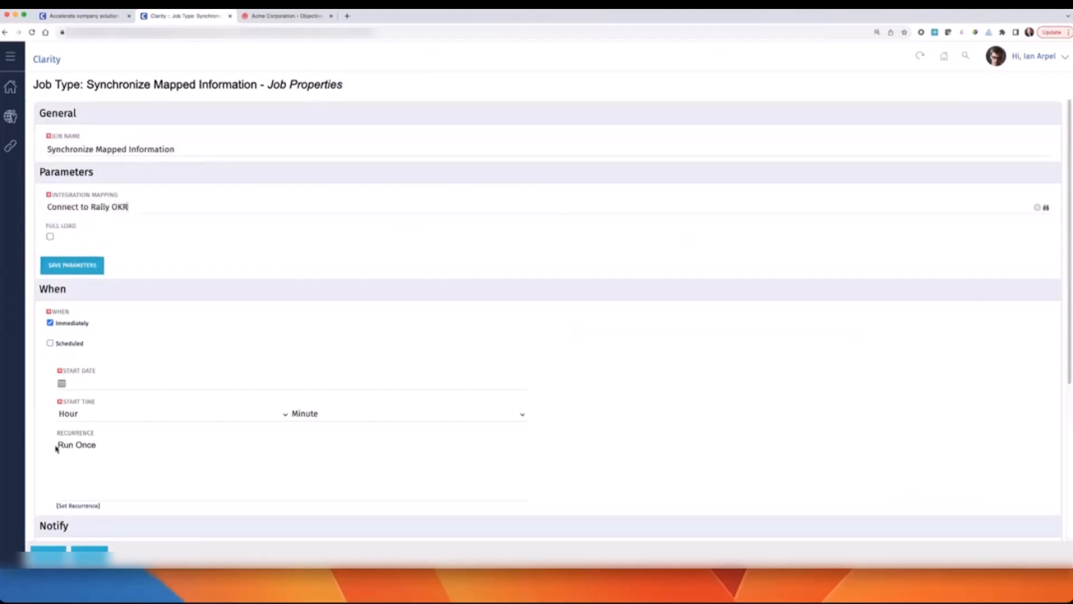
pyautogui.click(54, 548)
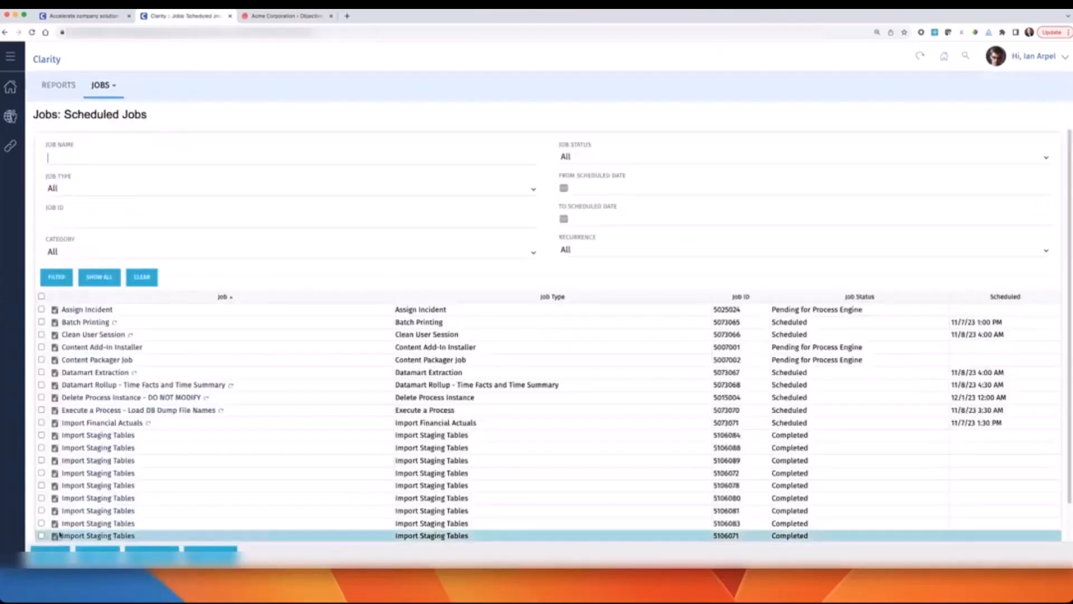
# Step: Open the job log and refresh it to check the run status of Synchronize Mapped Information
pyautogui.click(107, 86)
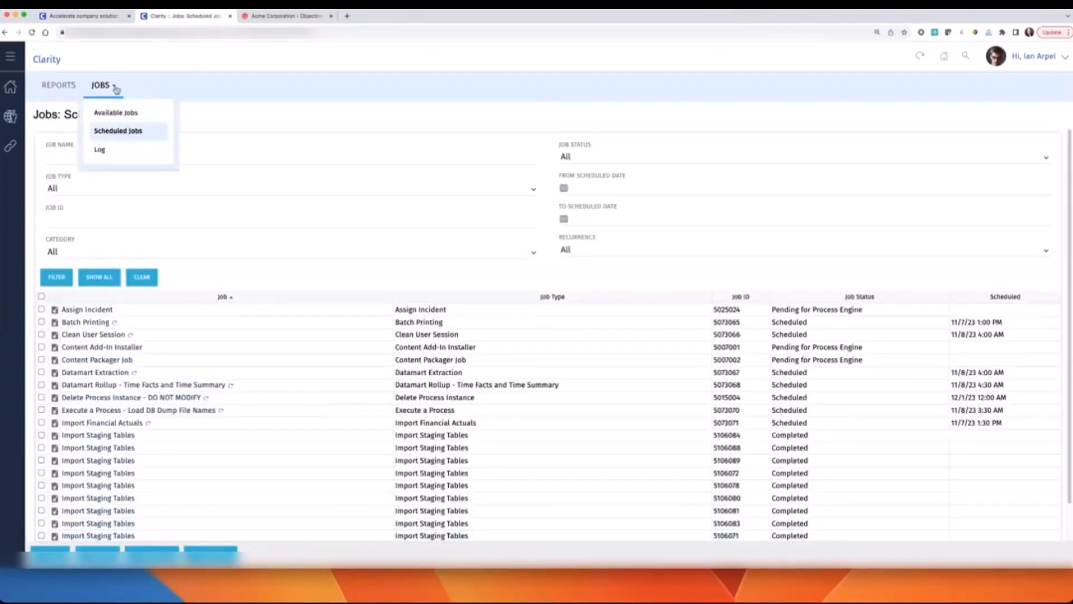
pyautogui.click(104, 149)
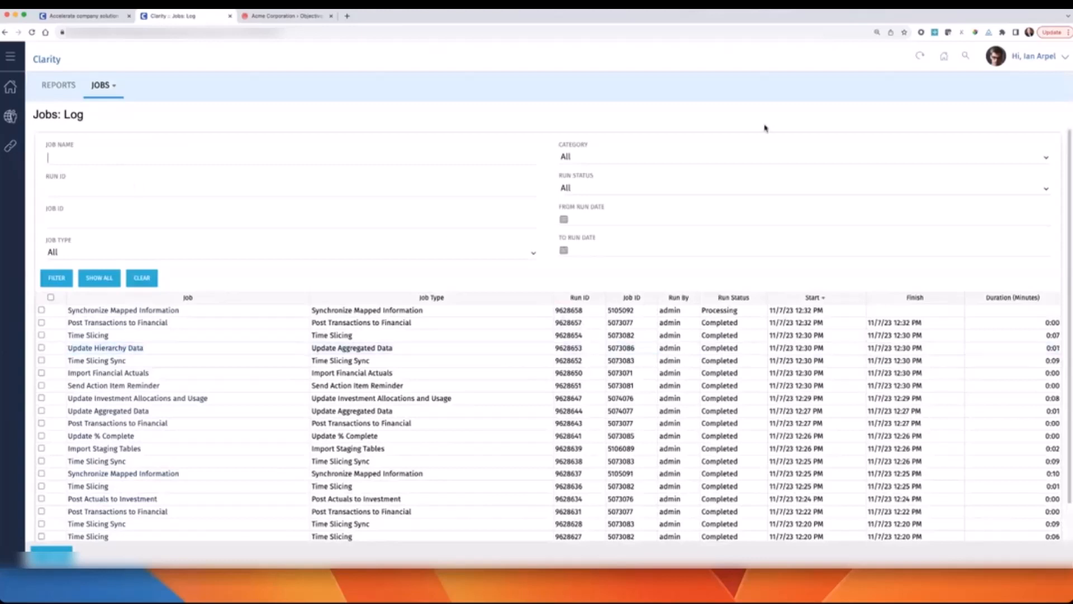
pyautogui.click(920, 57)
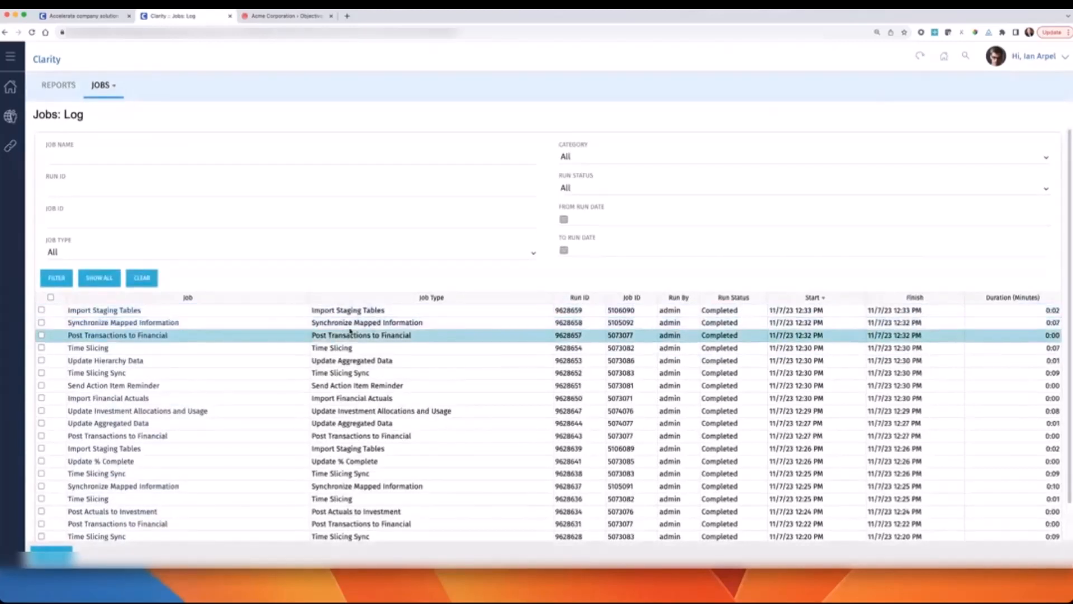
# Step: Switch to Rally, reload the Accelerate company solution adoption objective and review its interim target dates
pyautogui.click(291, 16)
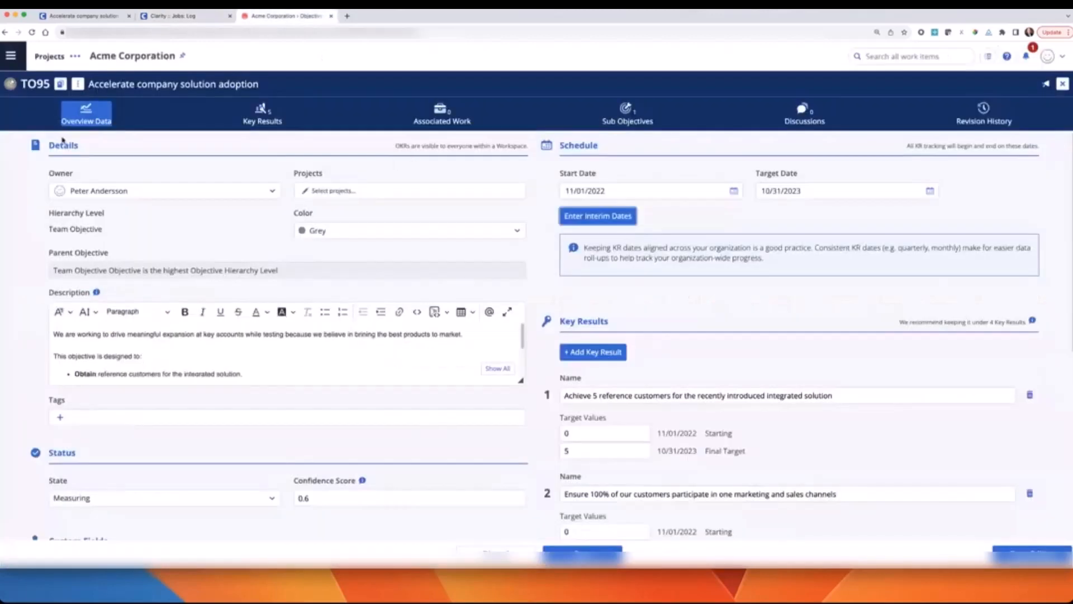
pyautogui.click(32, 32)
pyautogui.click(570, 208)
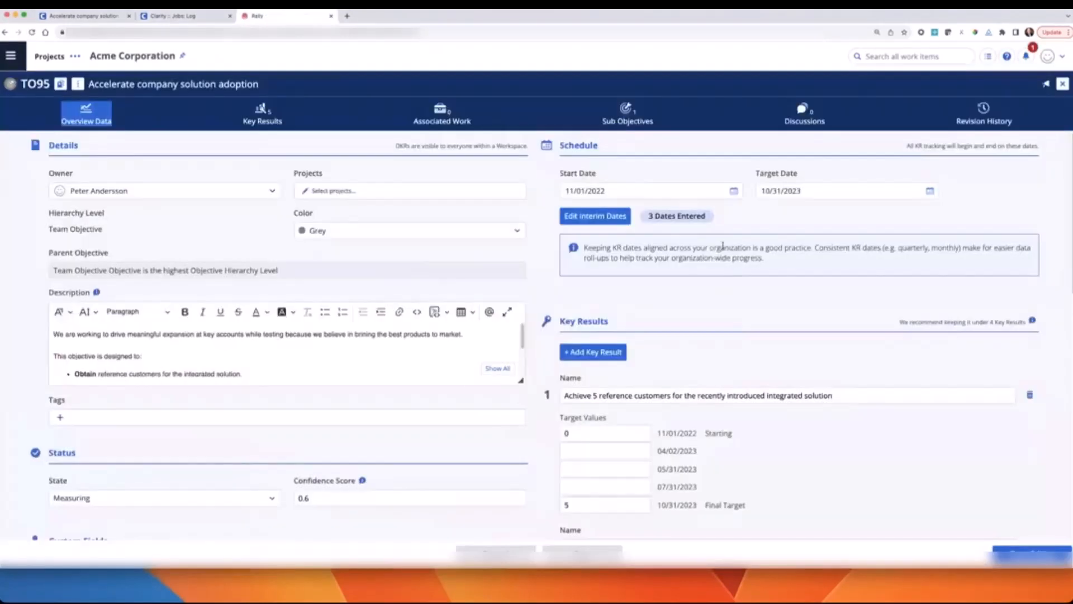
pyautogui.click(613, 223)
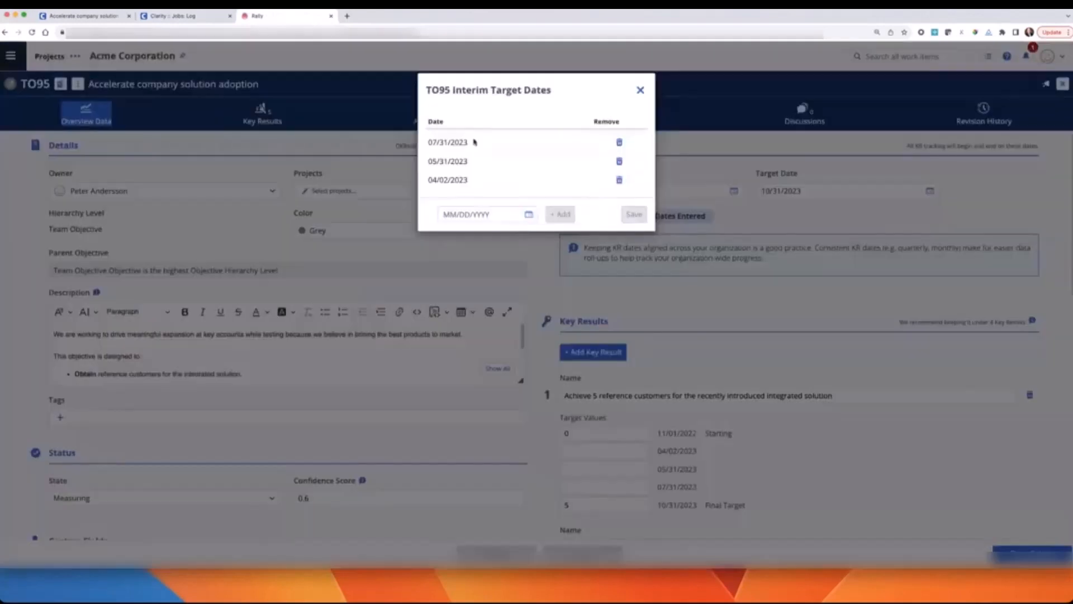
pyautogui.click(640, 90)
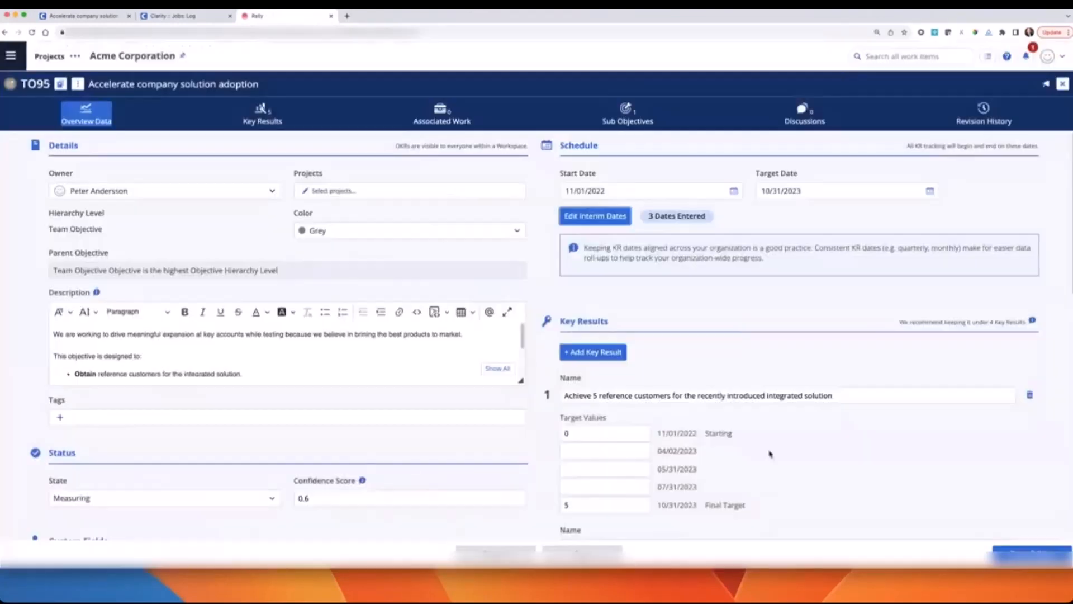
# Step: Examine the interim dates and target values listed under each of the objective's key results
pyautogui.scroll(-1, 780, 447)
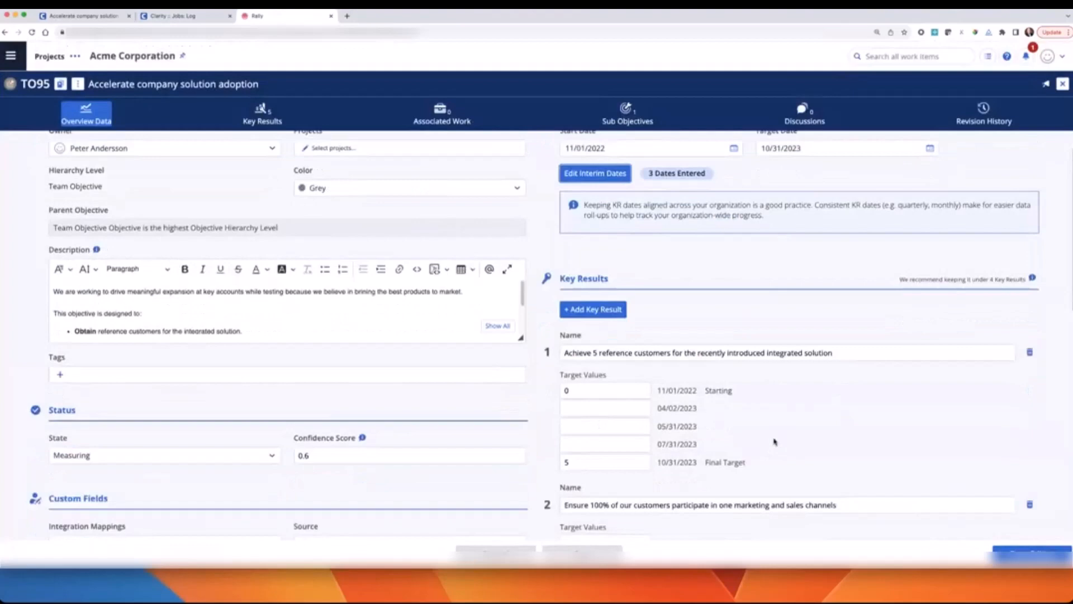
pyautogui.scroll(-3, 774, 438)
pyautogui.scroll(-7, 774, 439)
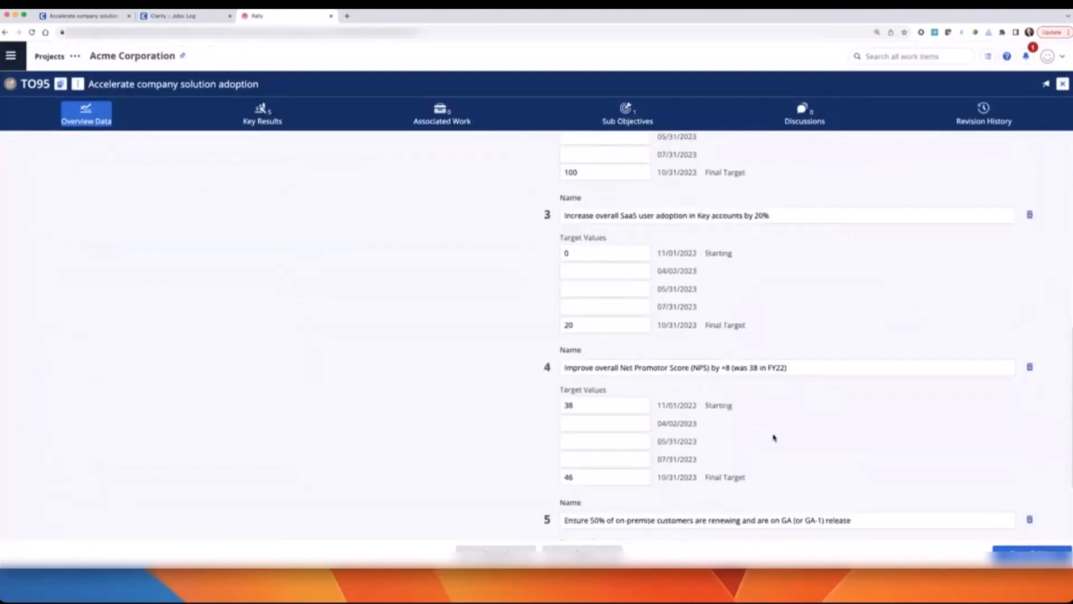
pyautogui.scroll(-1, 774, 437)
pyautogui.scroll(10, 774, 437)
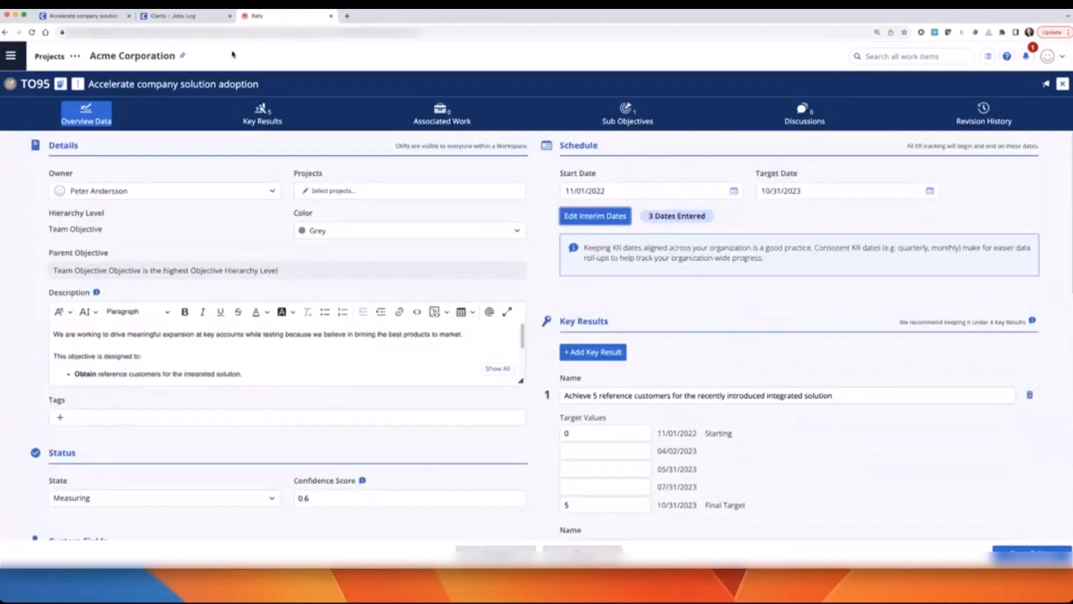
# Step: Switch back to Clarity, filter the available jobs by job type "sync" and open Synchronize Mapped Information again
pyautogui.click(196, 22)
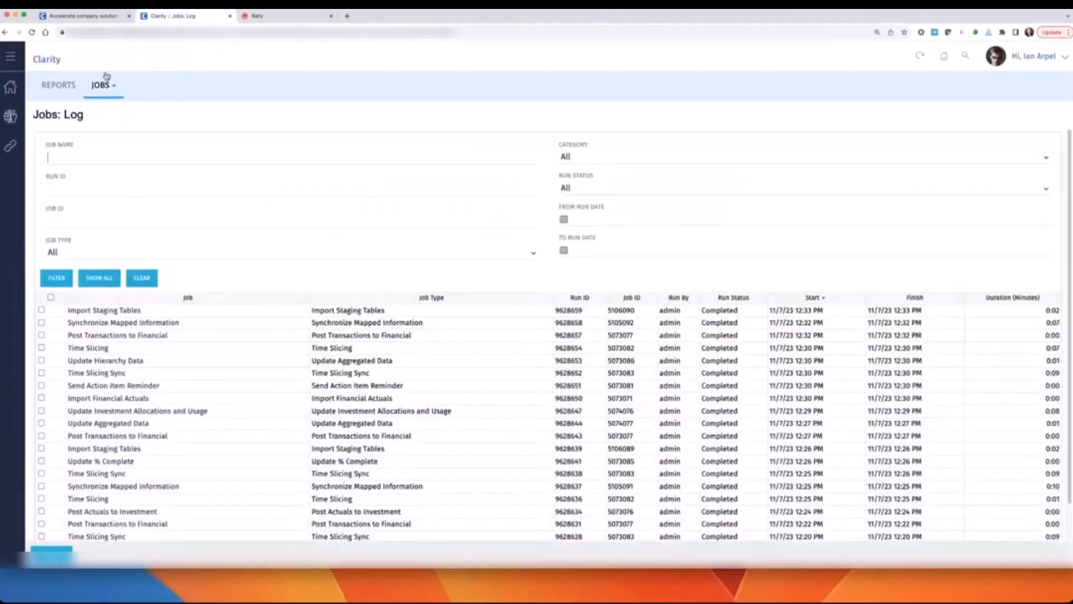
pyautogui.click(103, 83)
pyautogui.click(117, 113)
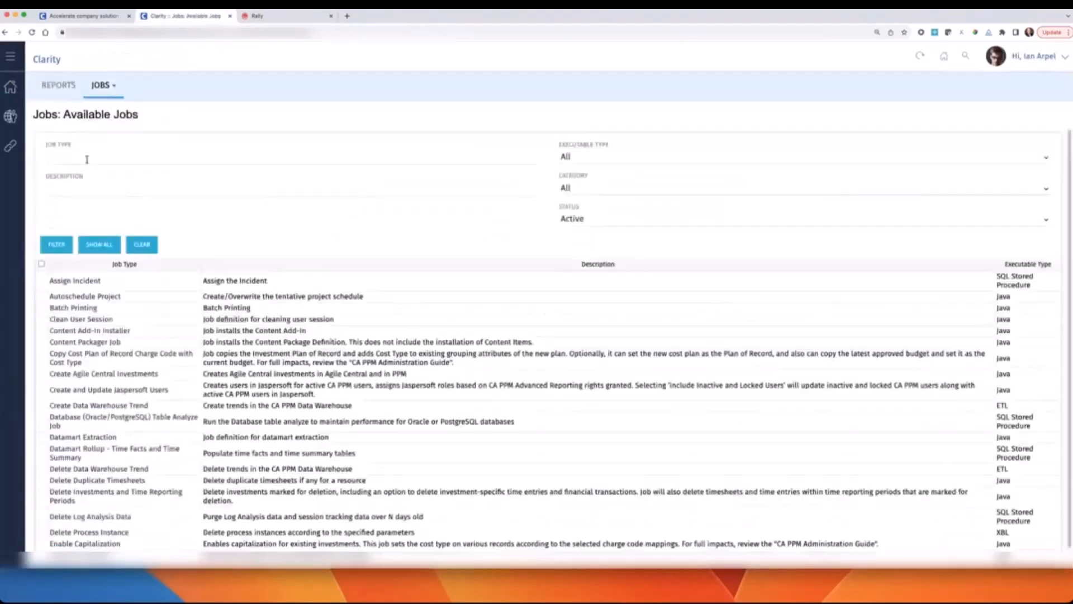
pyautogui.click(88, 159)
pyautogui.write('sync')
pyautogui.press('Return')
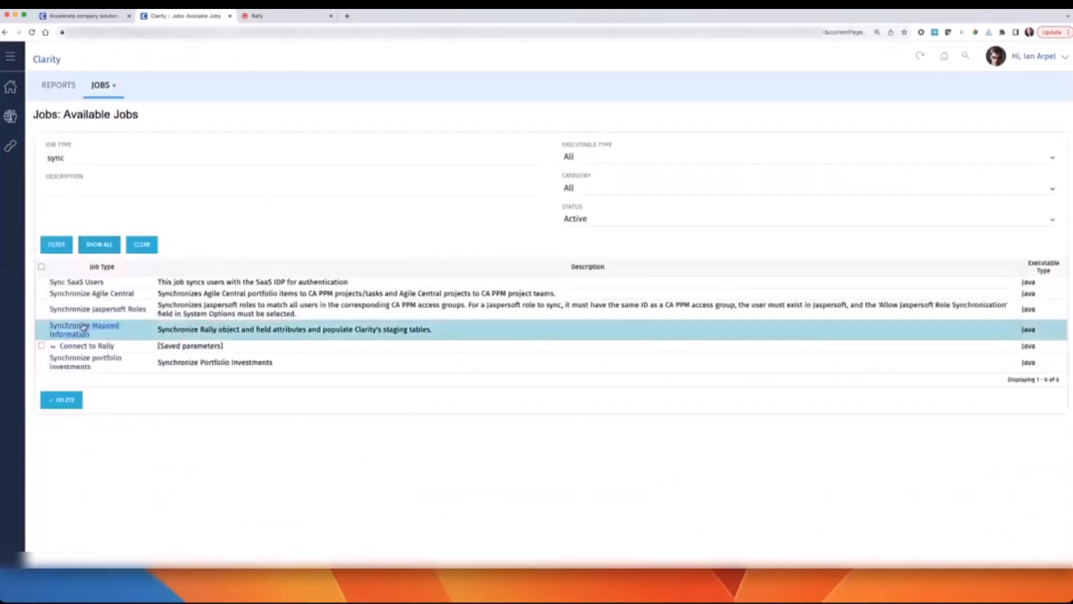
pyautogui.click(84, 327)
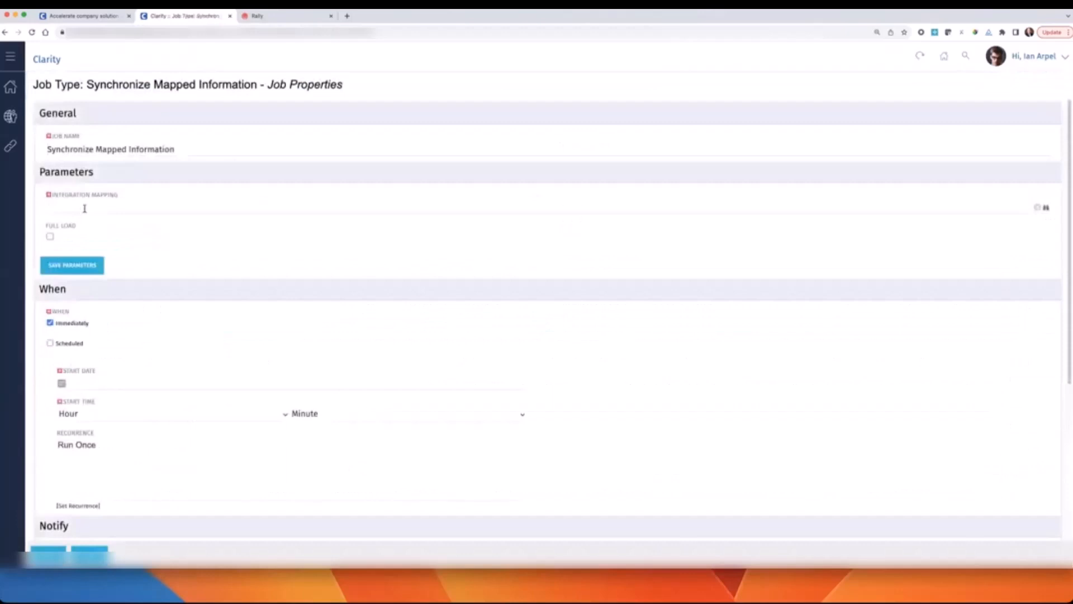
# Step: Run the Synchronize Mapped Information job immediately a second time with the Connect to Rally OKR integration mapping
pyautogui.write('conn')
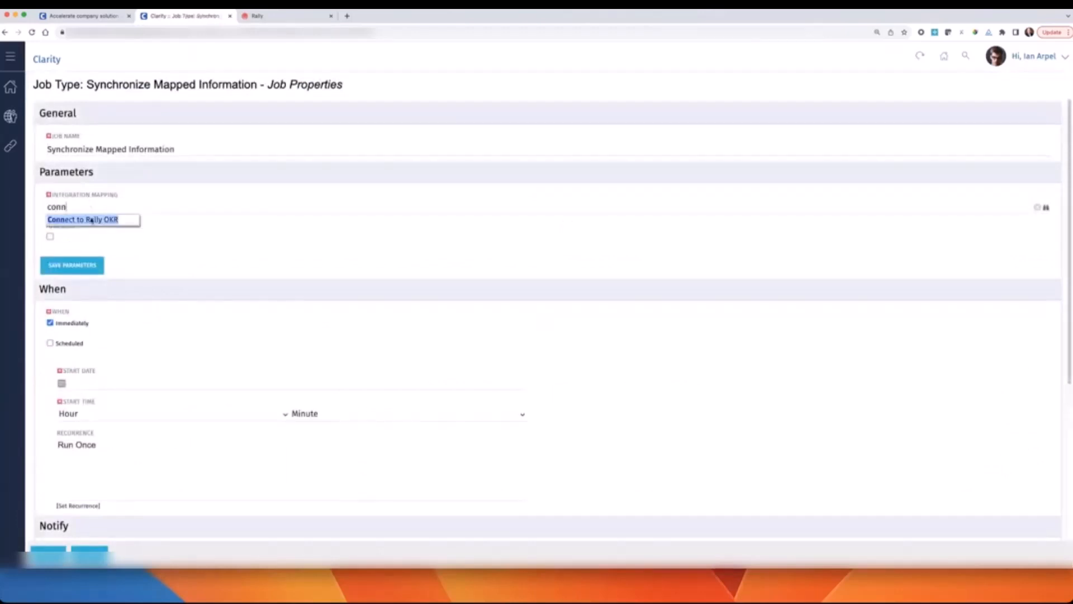
pyautogui.click(92, 219)
pyautogui.click(49, 552)
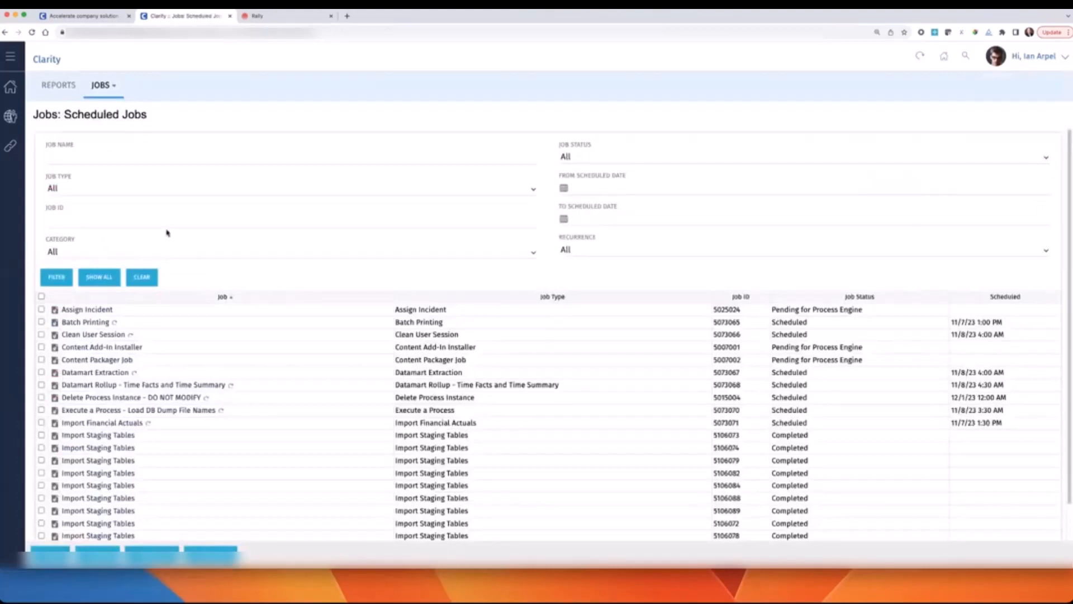
# Step: Check the second synchronization run and the Import Staging Tables run in the job log, refreshing their statuses
pyautogui.click(110, 87)
pyautogui.click(111, 152)
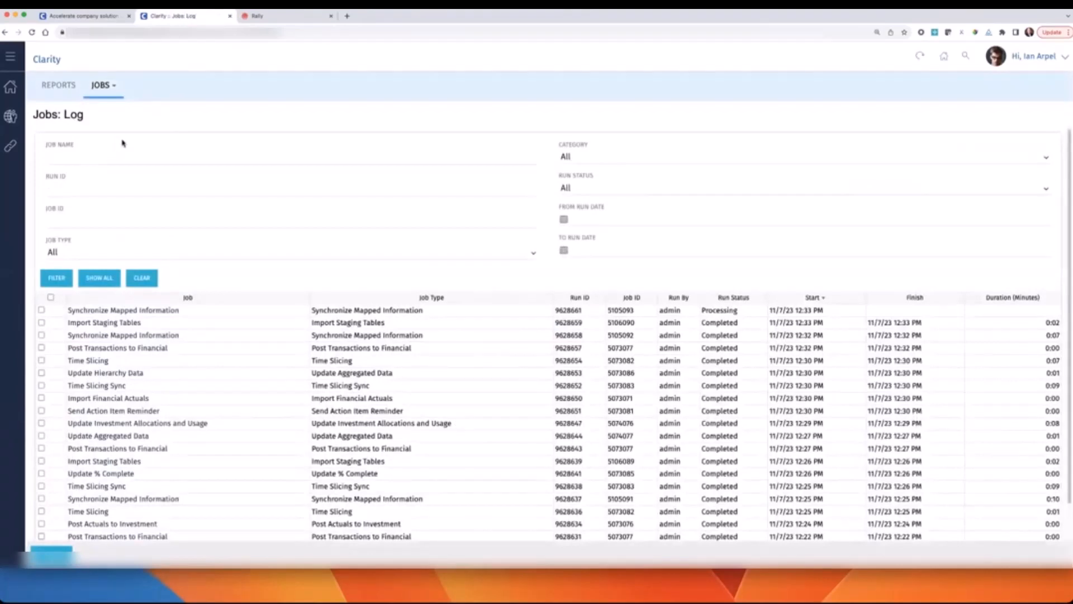
pyautogui.click(920, 56)
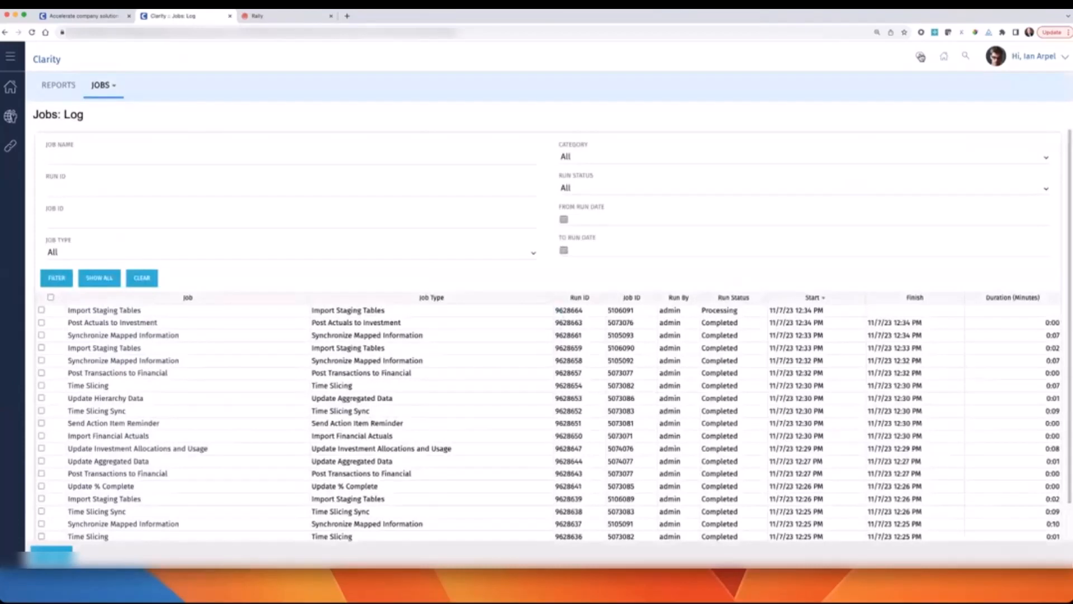
pyautogui.click(919, 56)
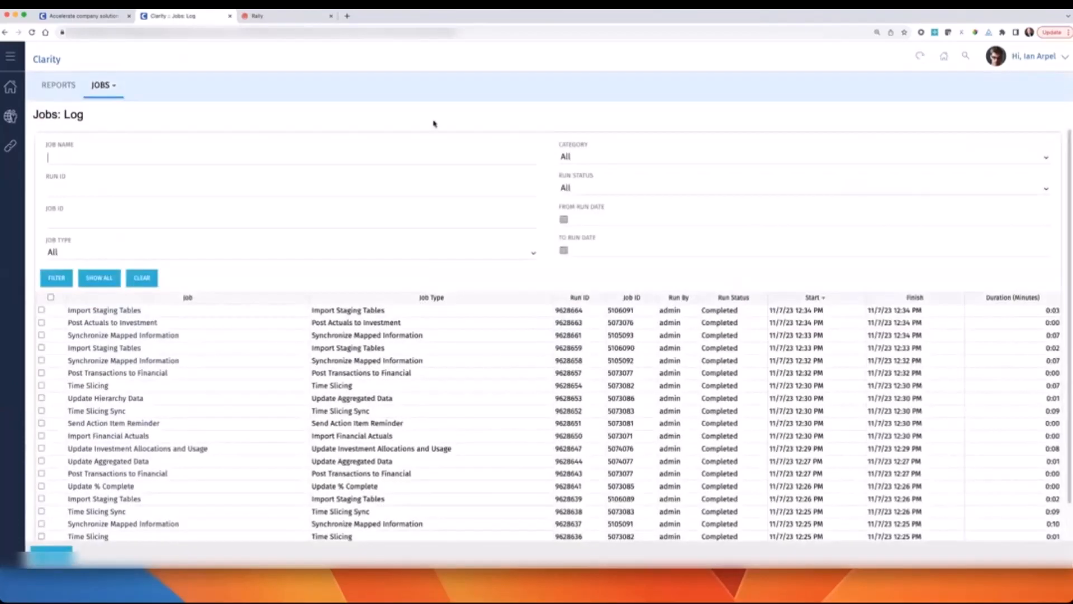
# Step: Switch to Rally, reload the objective and examine the interim target values of its key results
pyautogui.click(270, 16)
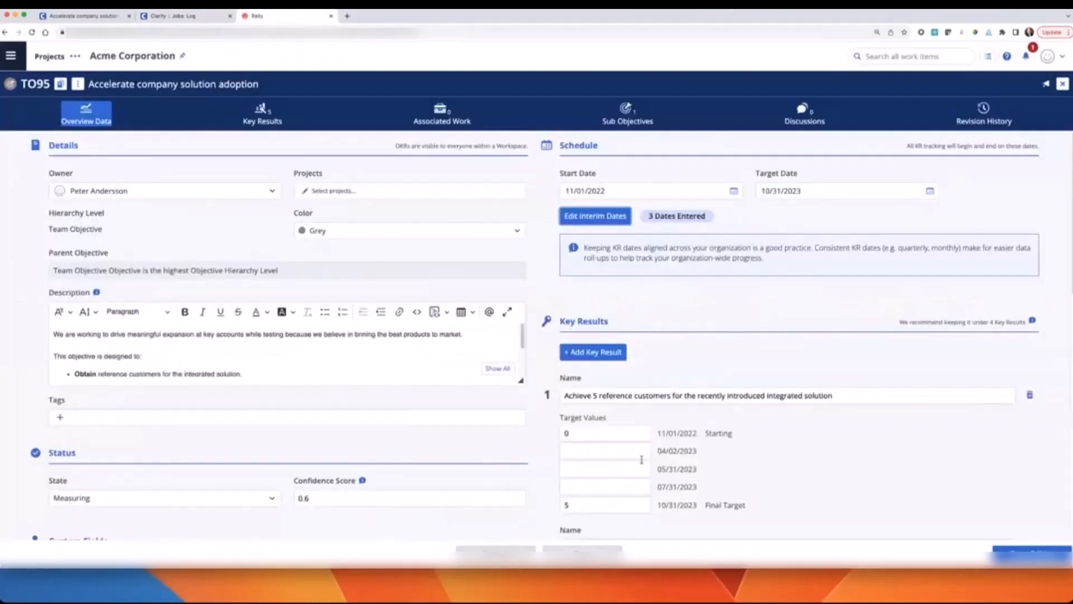
pyautogui.click(63, 57)
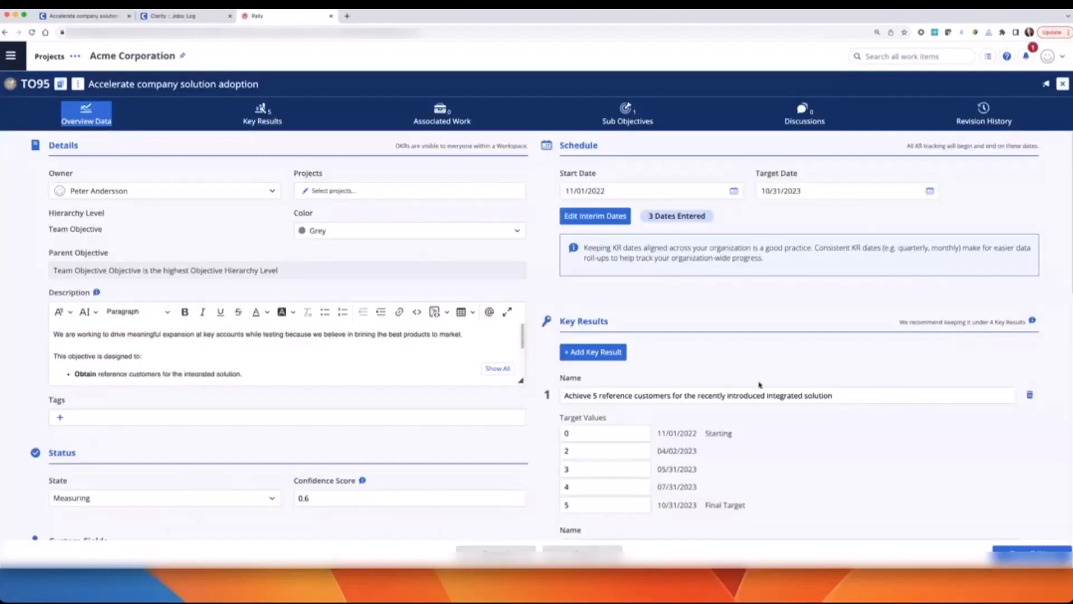
pyautogui.scroll(-8, 819, 456)
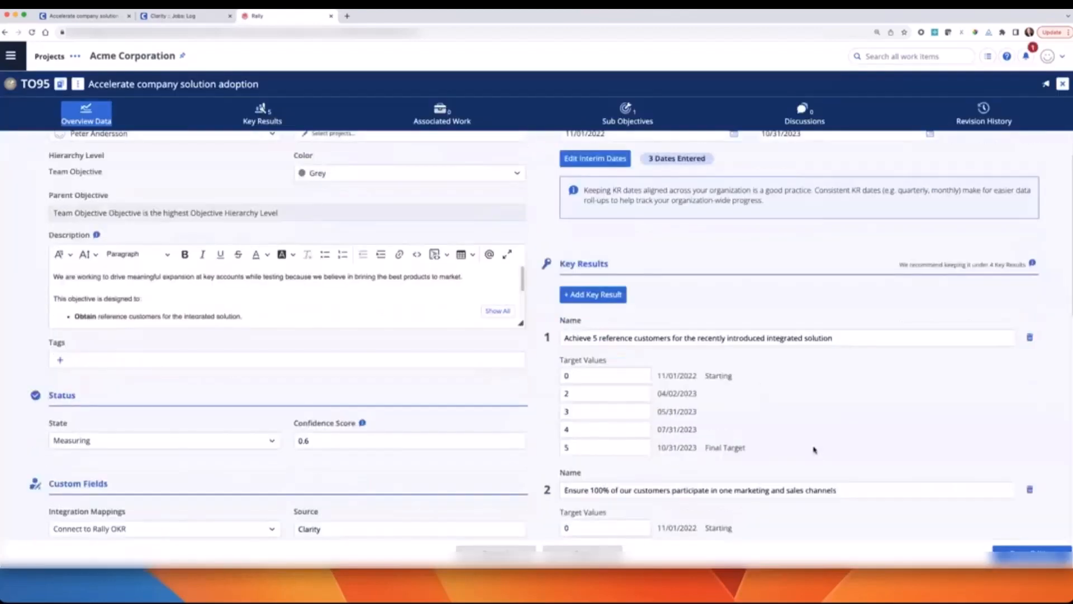
pyautogui.scroll(-3, 805, 432)
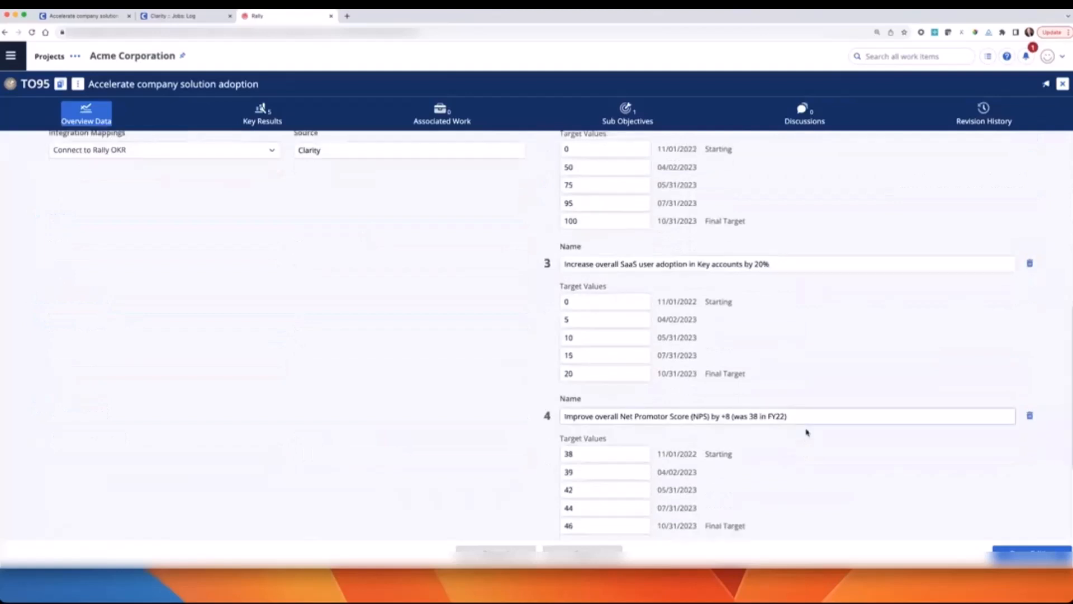
pyautogui.scroll(8, 805, 379)
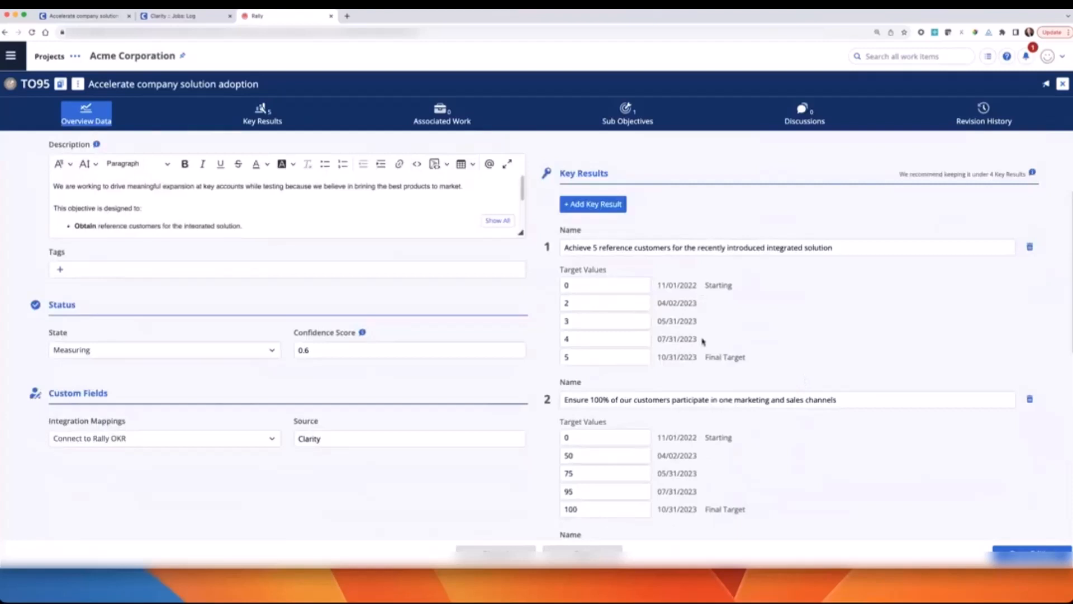
# Step: Review the first key result's interim values and leave the objective's edit view for its overview
pyautogui.click(562, 339)
pyautogui.click(582, 317)
pyautogui.click(1015, 557)
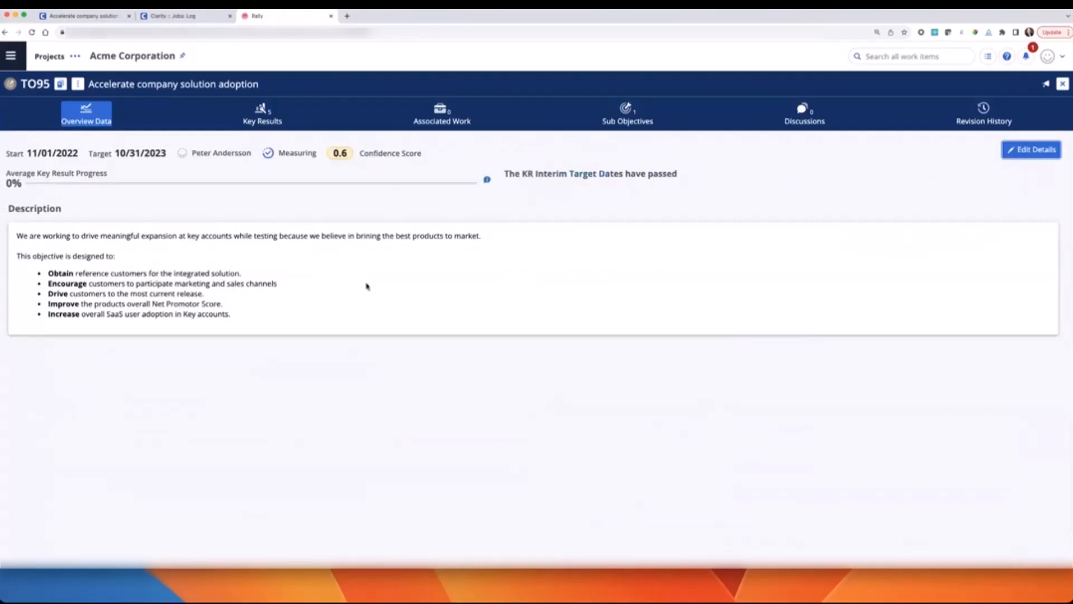
# Step: Switch to Clarity and open the Objective Blueprint from the Administration blueprints in edit mode
pyautogui.click(105, 18)
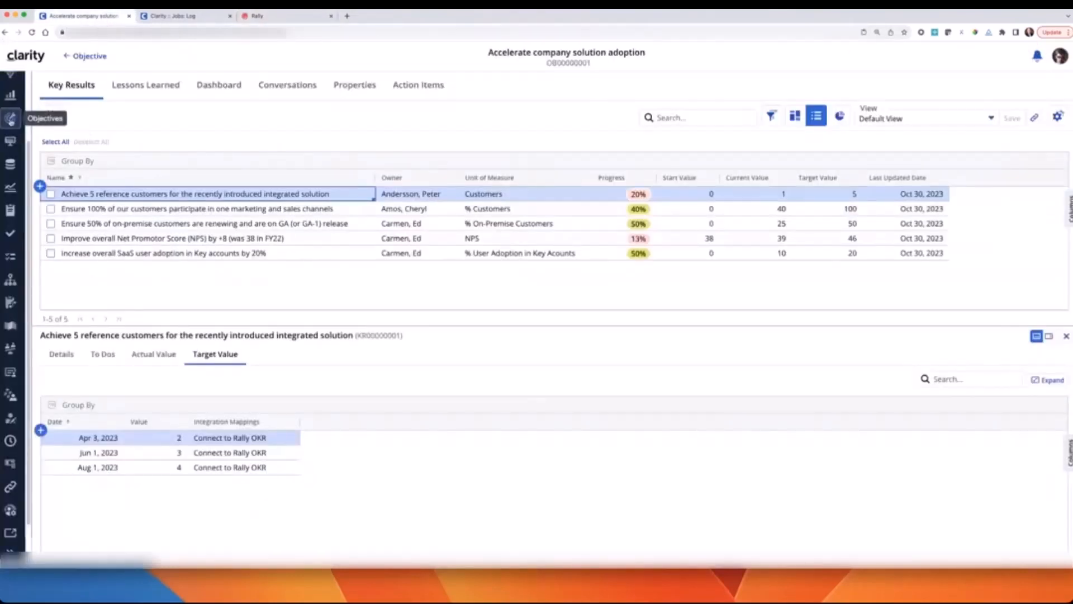
pyautogui.click(10, 118)
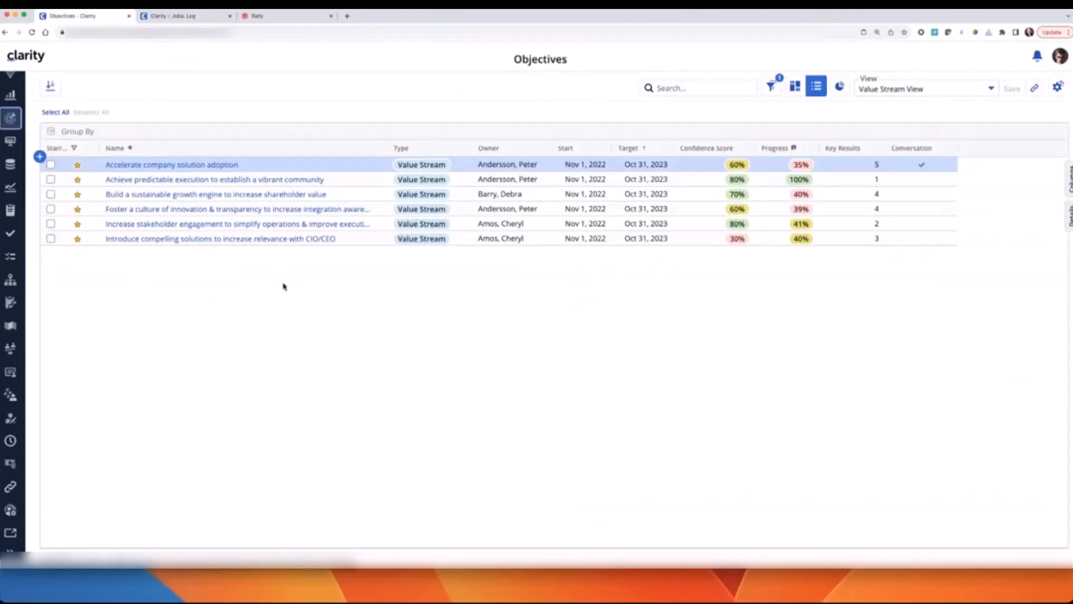
pyautogui.click(11, 512)
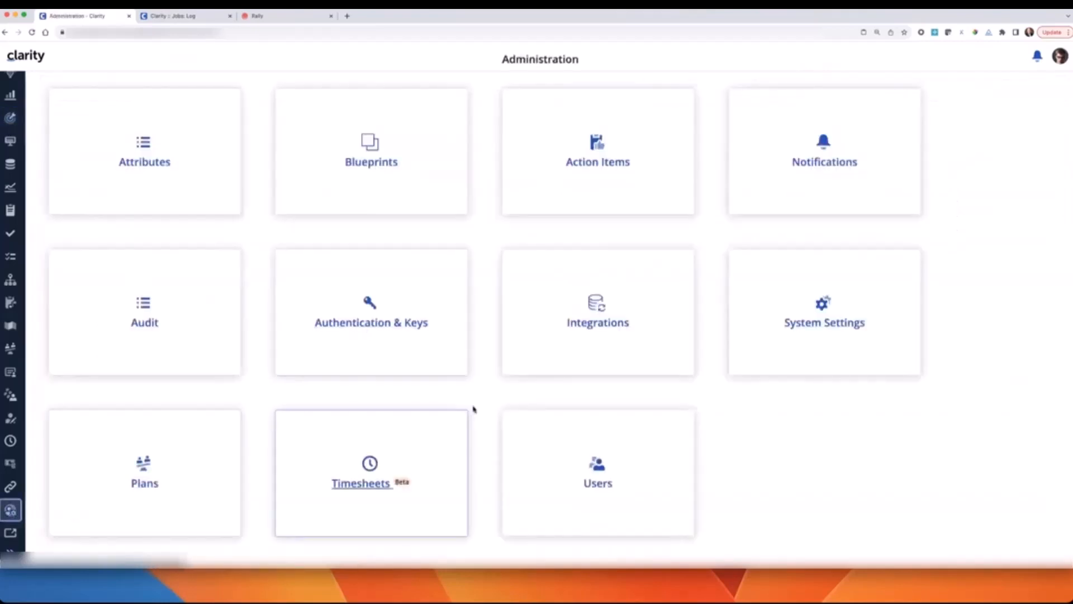
pyautogui.click(388, 174)
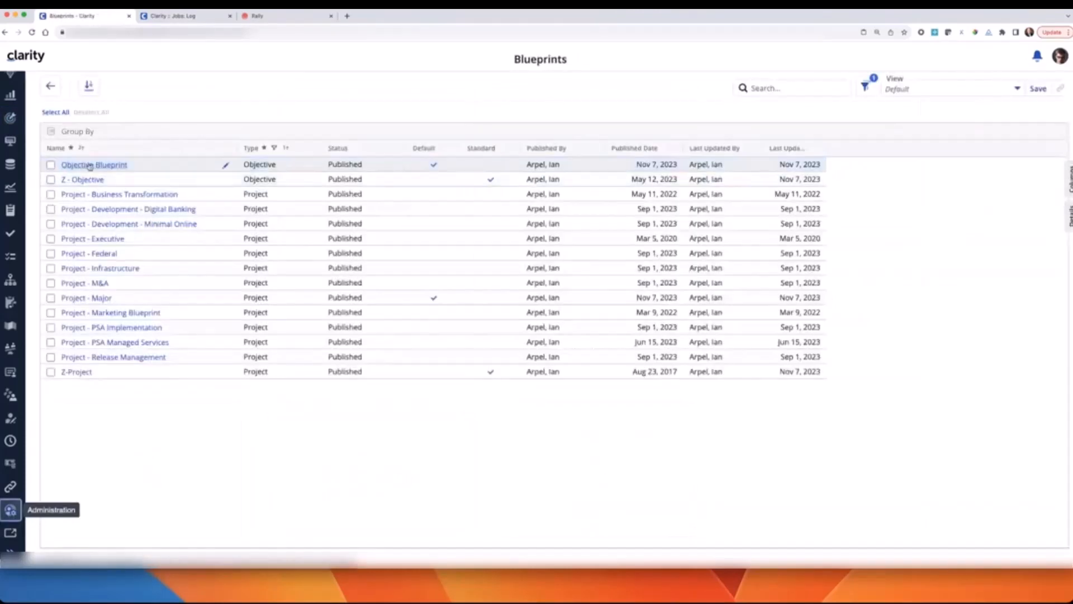
pyautogui.click(89, 166)
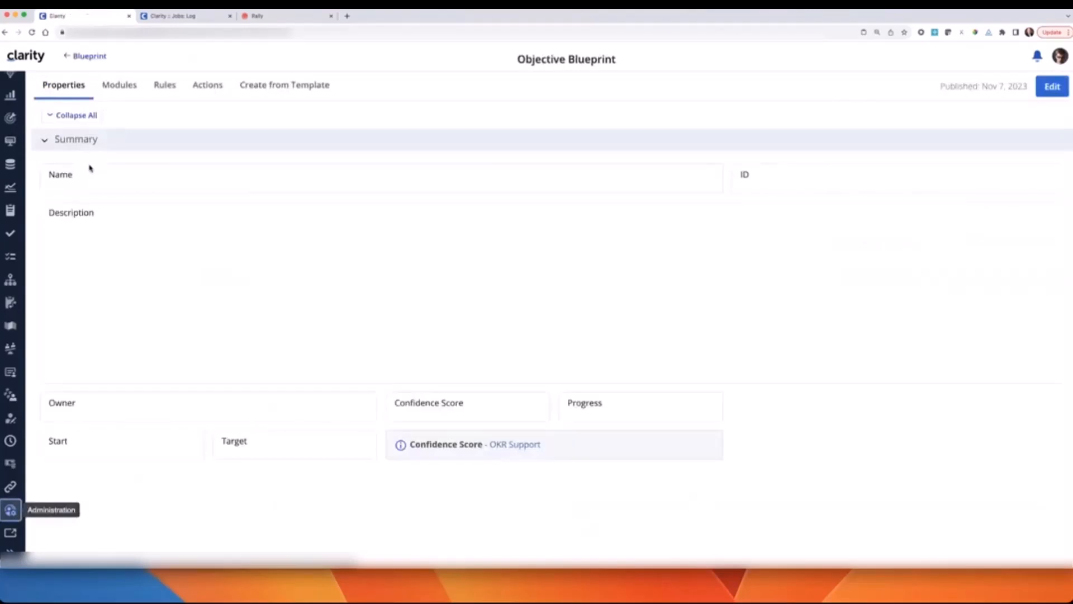
pyautogui.click(1053, 87)
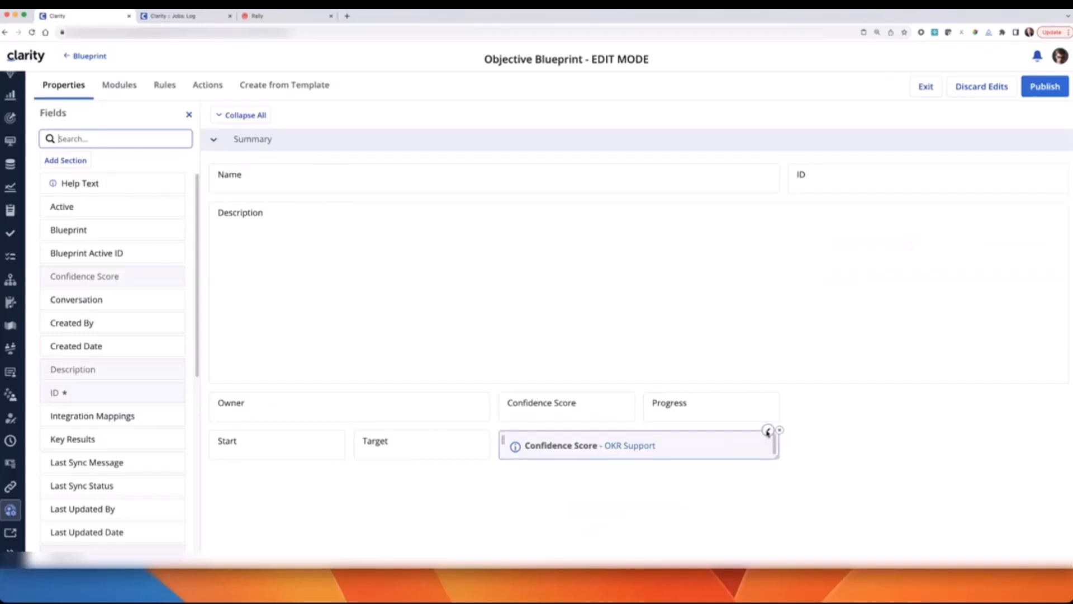
# Step: Try to colour the words "Confidence Score" red in the existing help text below the Confidence Score field
pyautogui.click(768, 431)
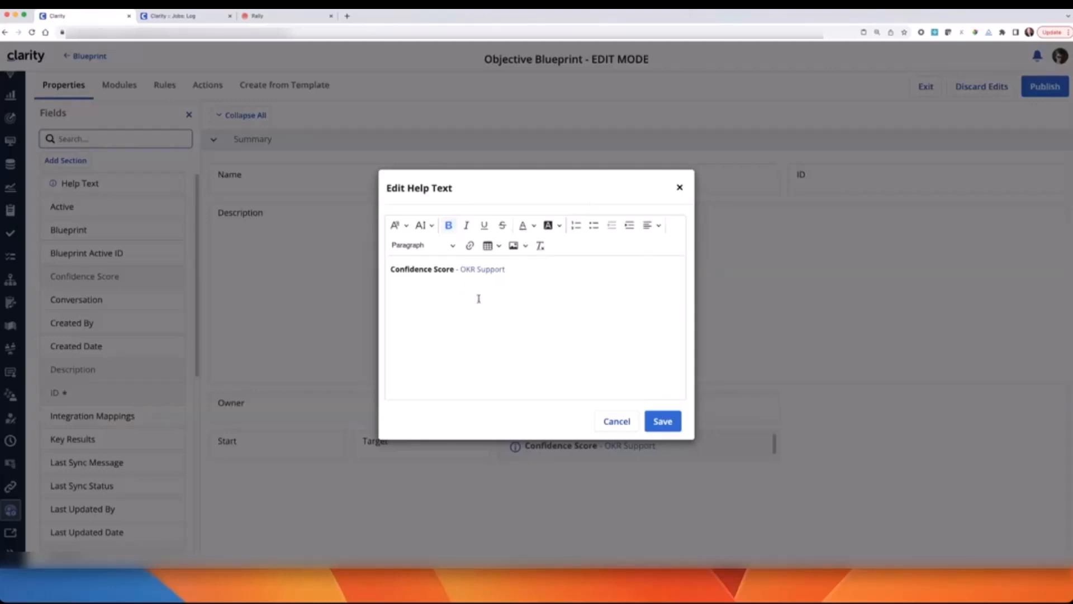
pyautogui.click(417, 270)
pyautogui.moveTo(391, 268); pyautogui.dragTo(454, 269)
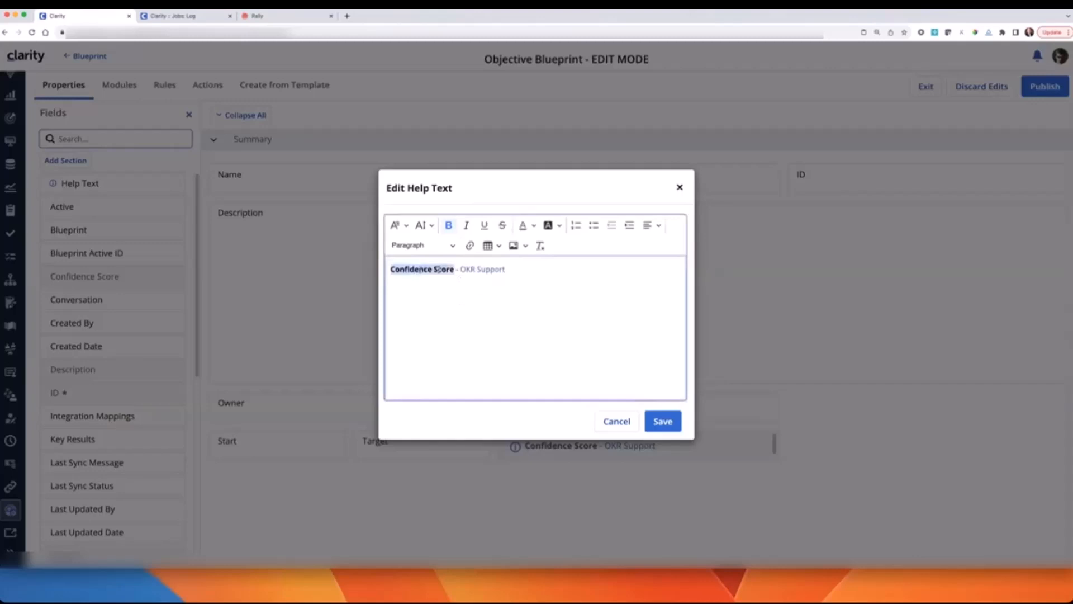
pyautogui.click(532, 225)
pyautogui.click(526, 277)
# Step: Follow the OKR Support link to its documentation page, close that page, and save the help text
pyautogui.click(454, 308)
pyautogui.click(490, 269)
pyautogui.click(479, 295)
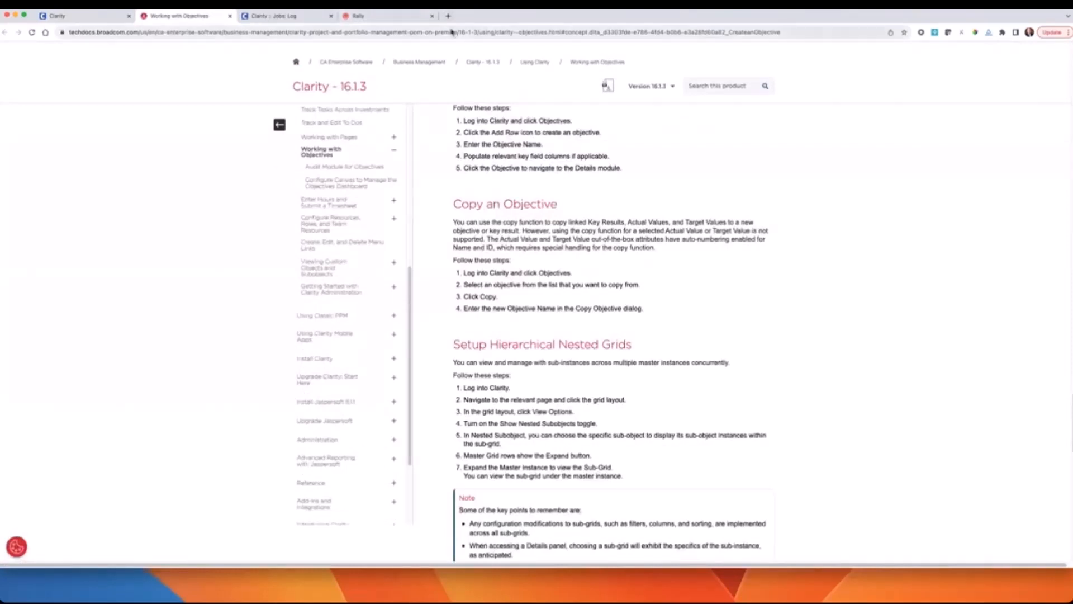
pyautogui.moveTo(569, 19); pyautogui.dragTo(770, 19)
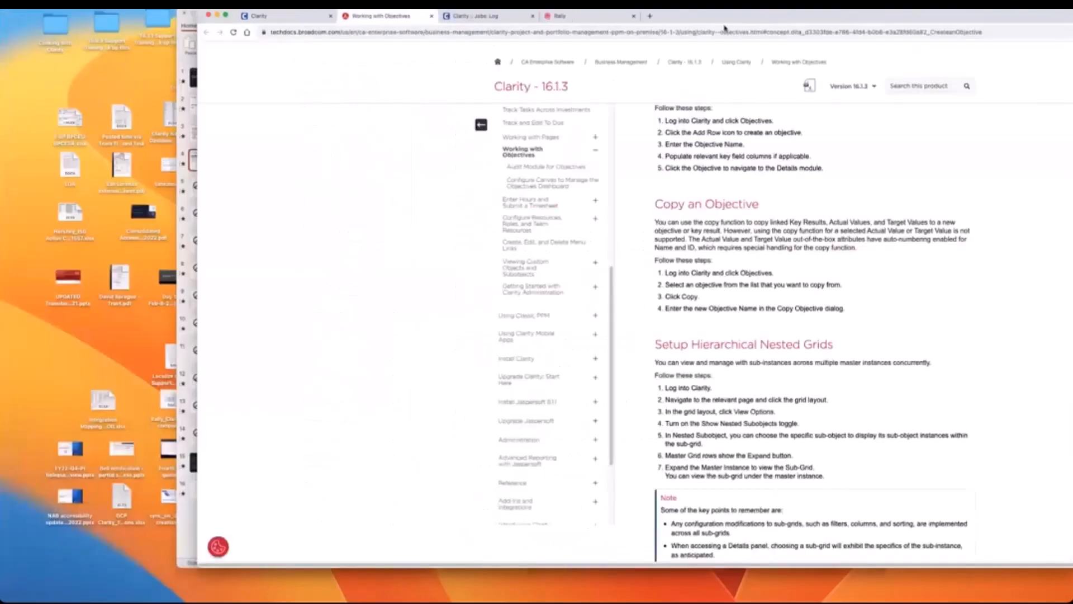
pyautogui.click(432, 16)
pyautogui.doubleClick(698, 18)
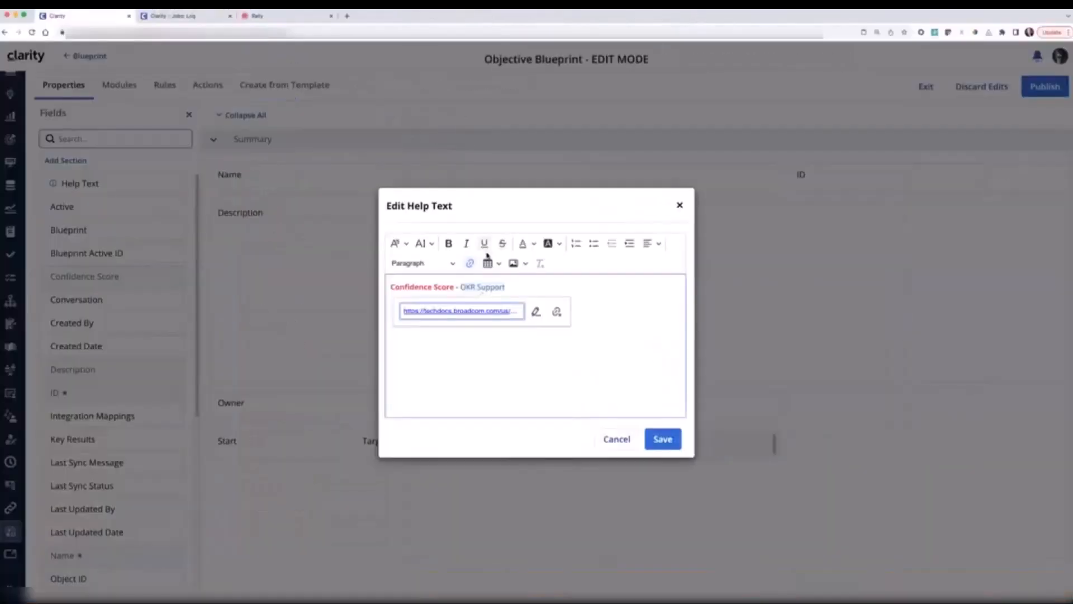
pyautogui.click(661, 438)
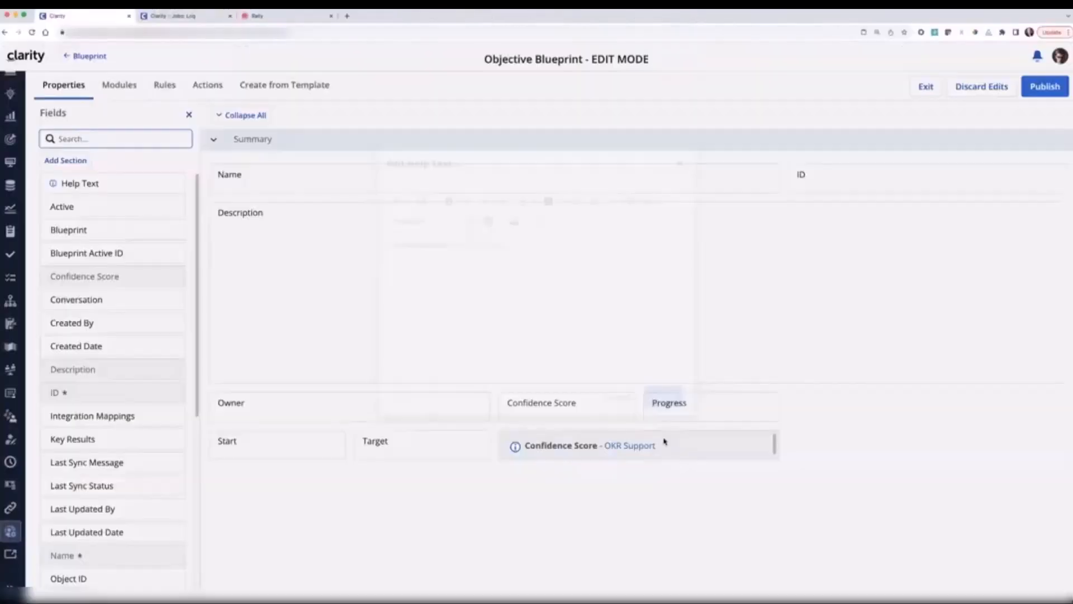
# Step: Reopen the help text, colour the words "Confidence Score" red, and save it
pyautogui.click(767, 432)
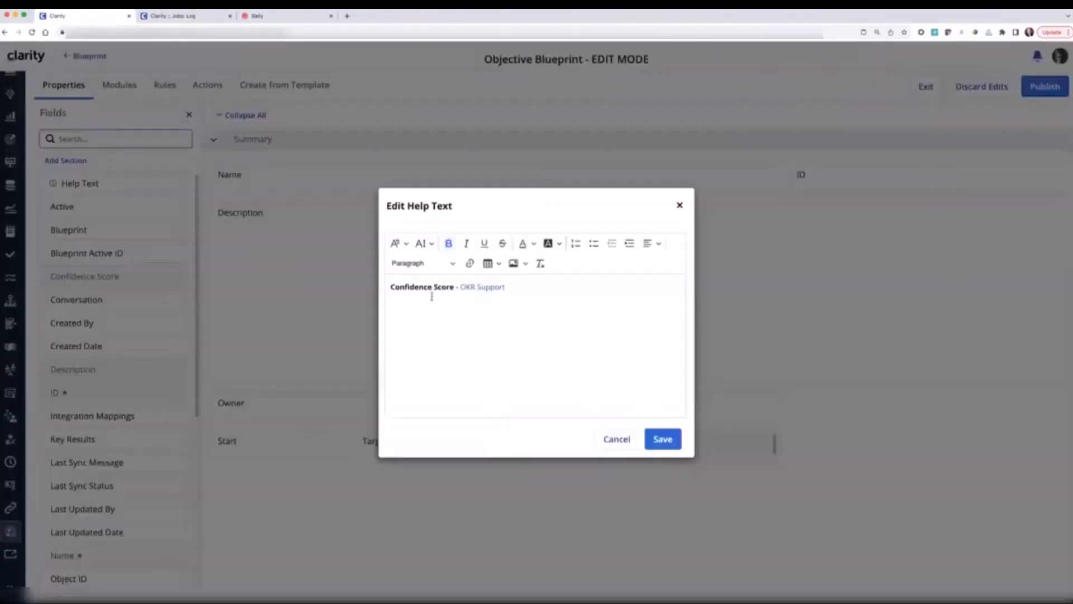
pyautogui.moveTo(391, 287); pyautogui.dragTo(454, 288)
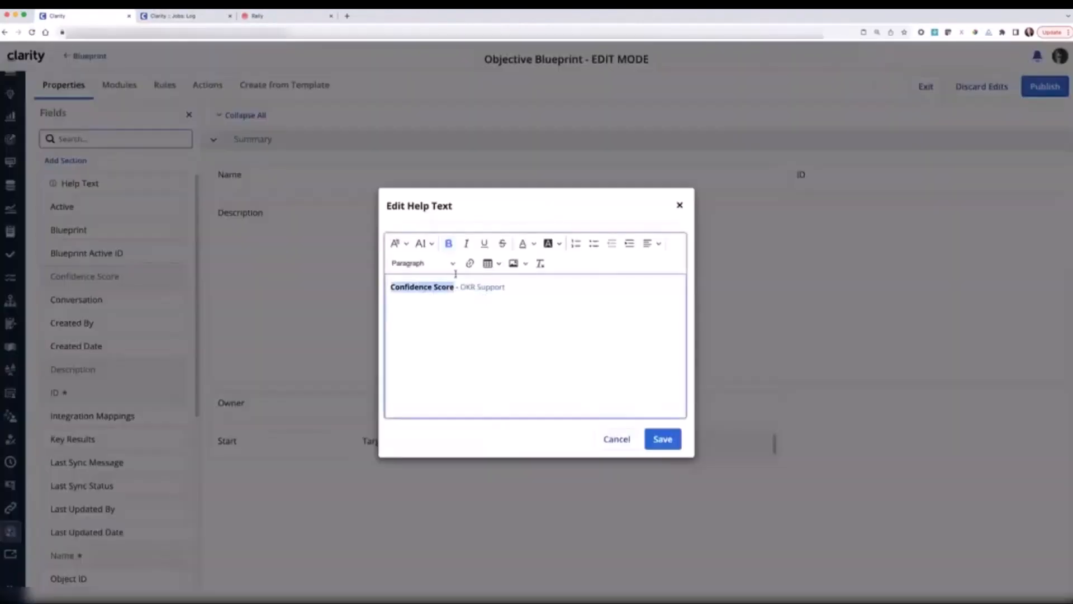
pyautogui.click(523, 244)
pyautogui.click(526, 294)
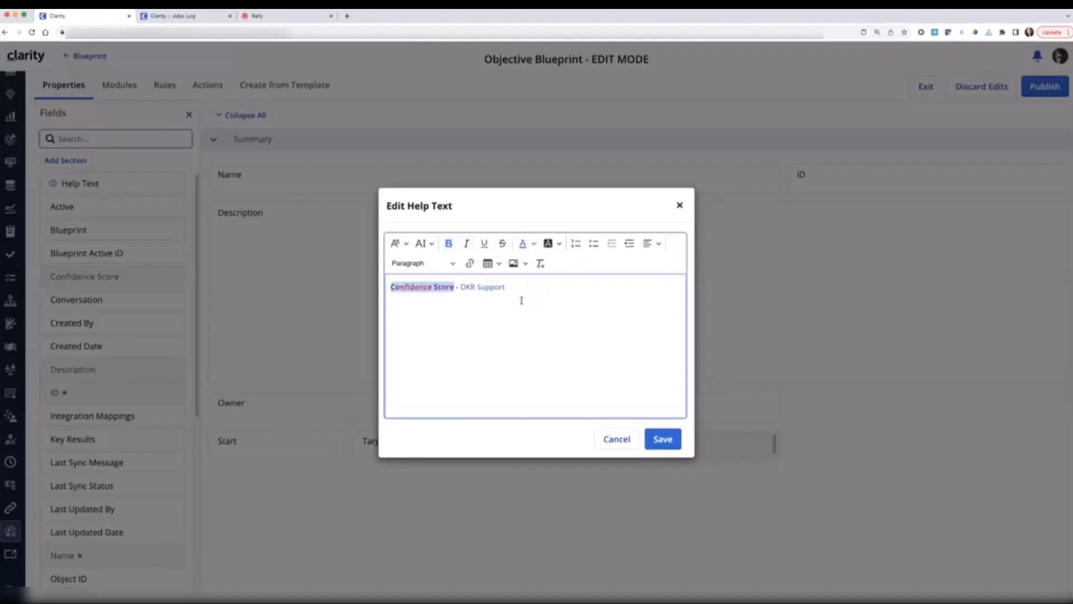
pyautogui.click(646, 440)
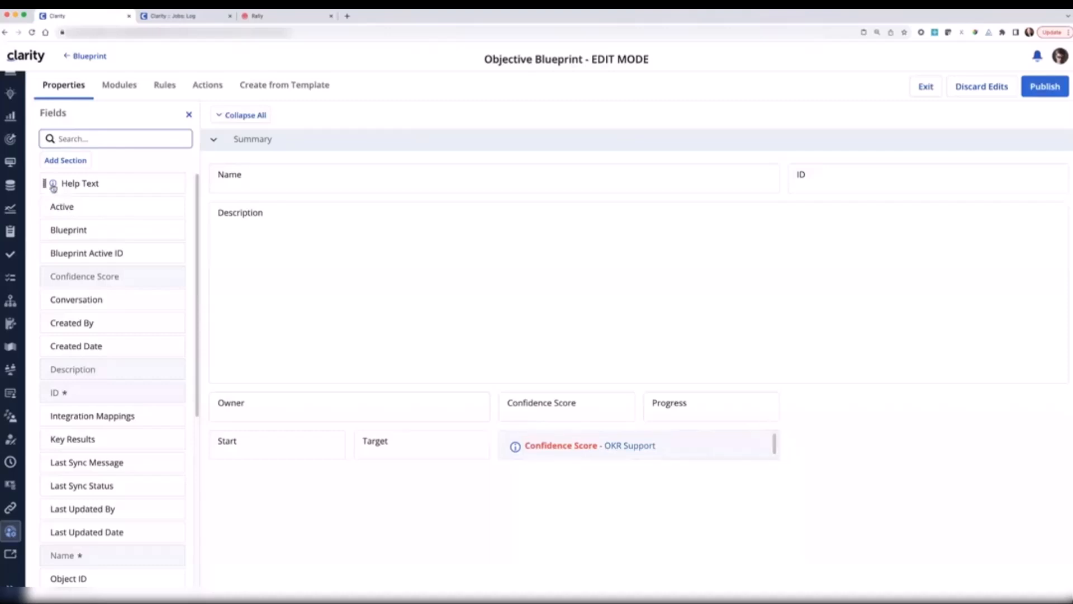
# Step: Add a Help Text field beside Progress in the Summary section and publish the Objective Blueprint
pyautogui.moveTo(46, 185); pyautogui.dragTo(862, 436)
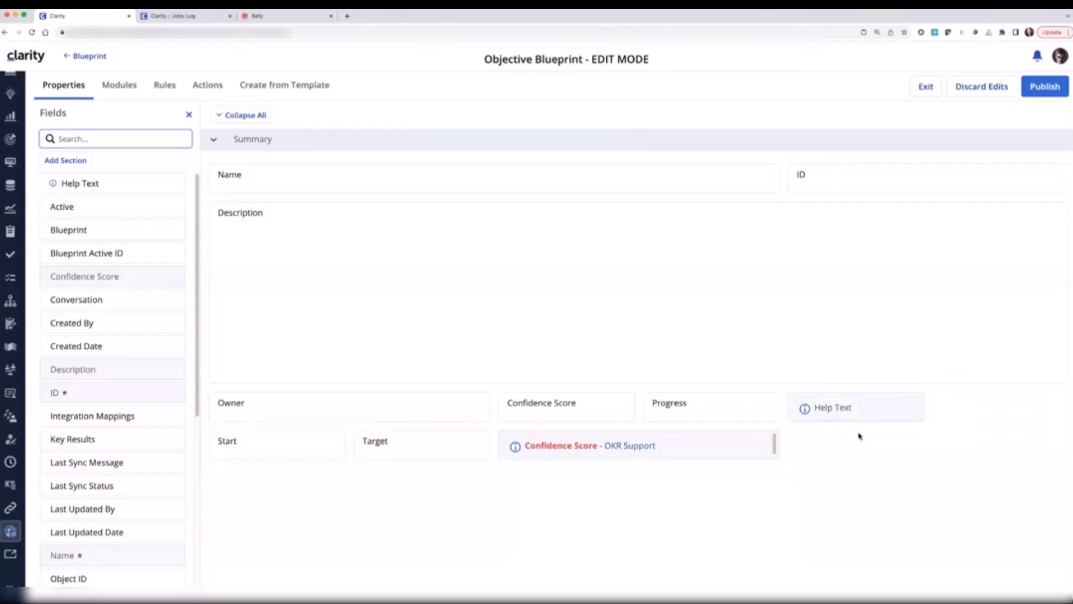
pyautogui.moveTo(837, 413)
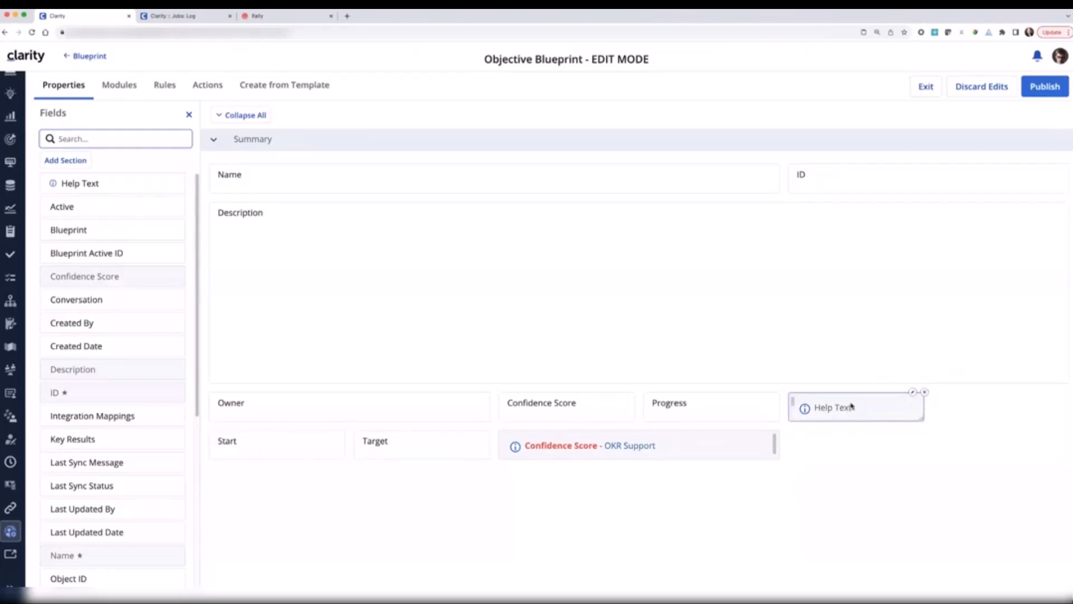
pyautogui.moveTo(1035, 468); pyautogui.dragTo(887, 412)
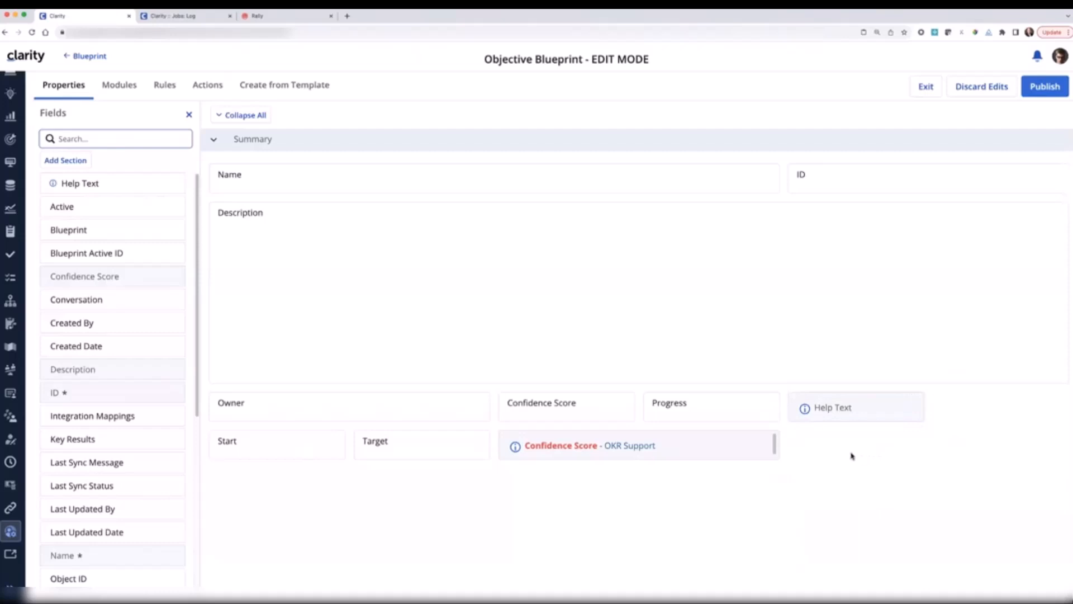
pyautogui.moveTo(829, 408)
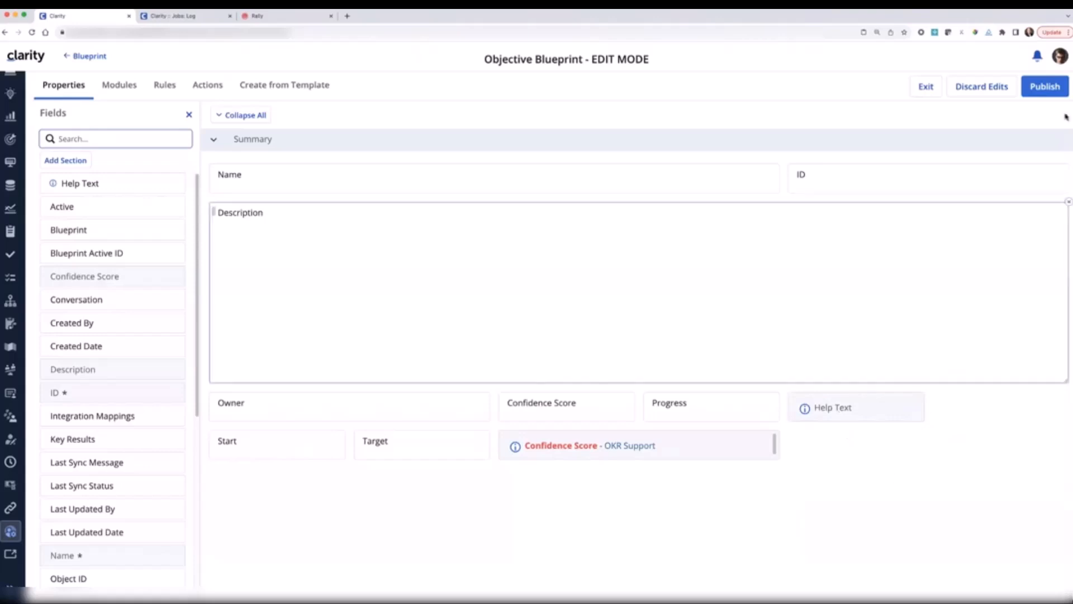
pyautogui.click(1034, 95)
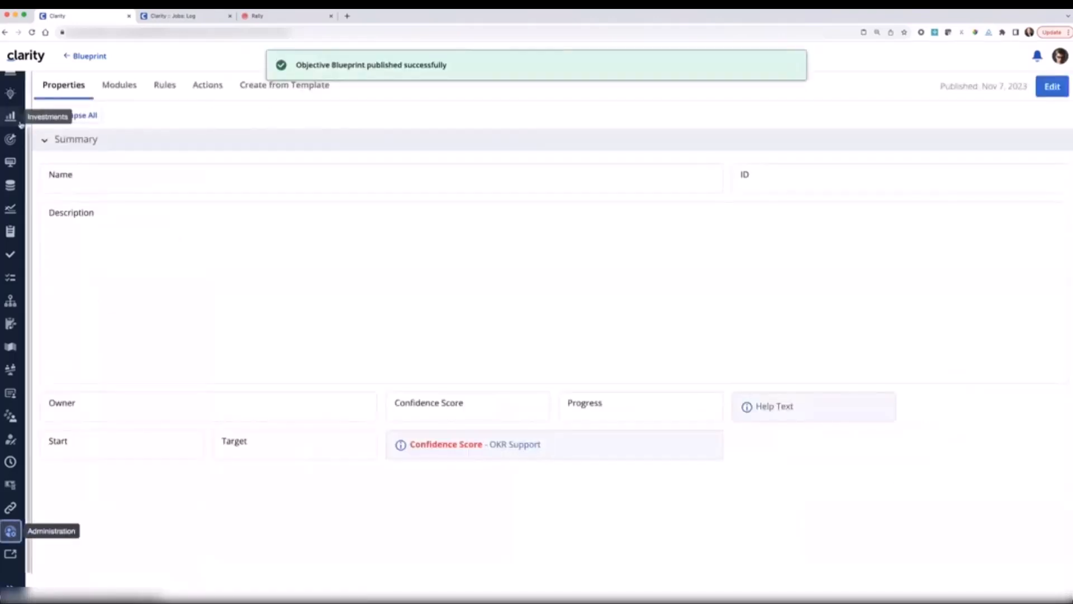
# Step: View the properties of the "Accelerate company solution adoption" objective and check its OKR Support link, closing the documentation page
pyautogui.click(10, 139)
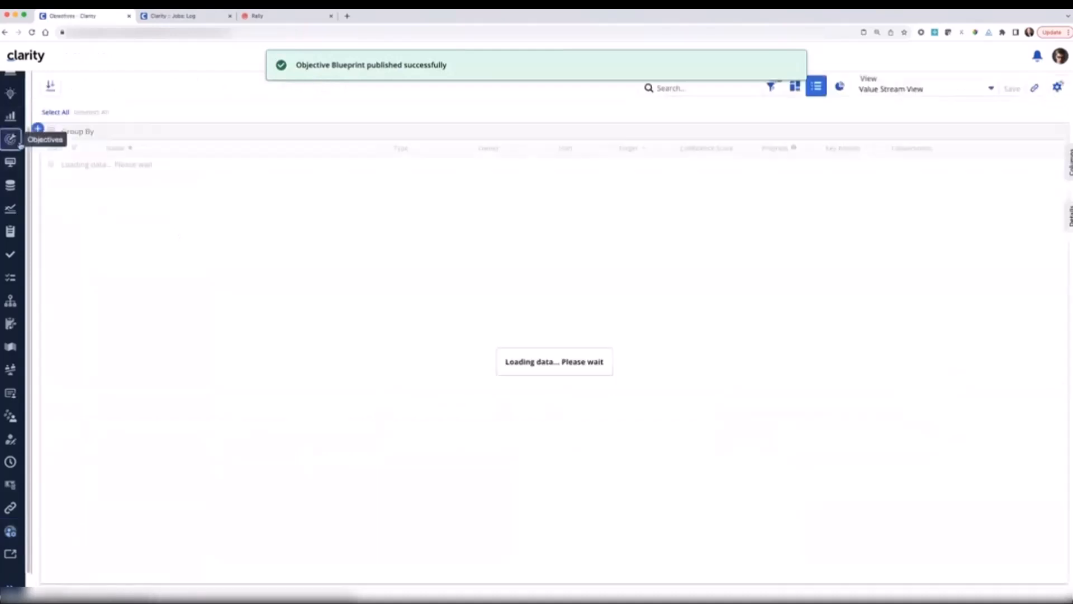
pyautogui.click(150, 165)
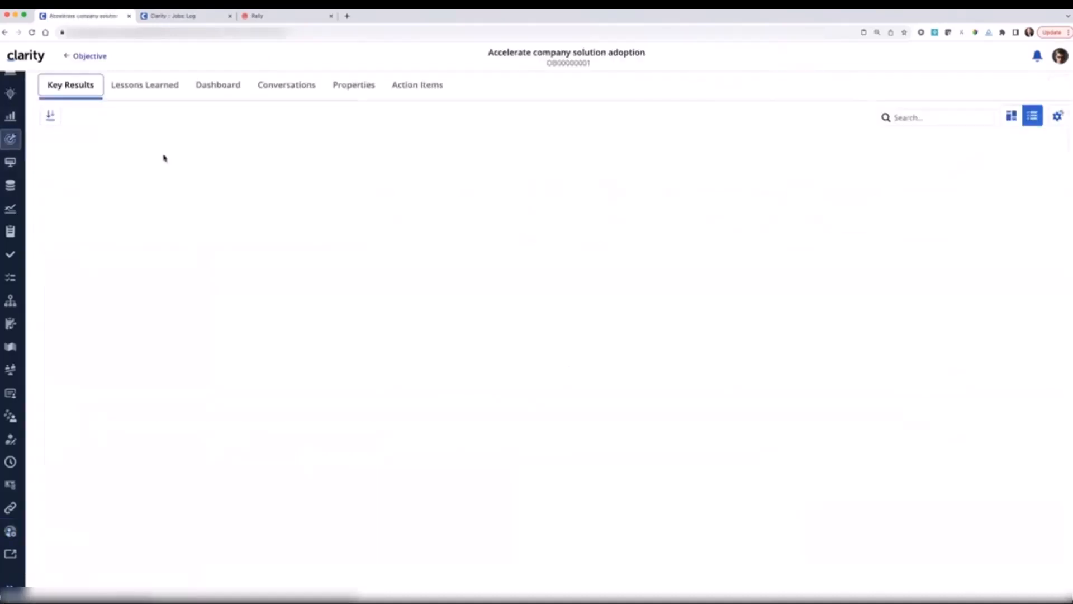
pyautogui.click(356, 86)
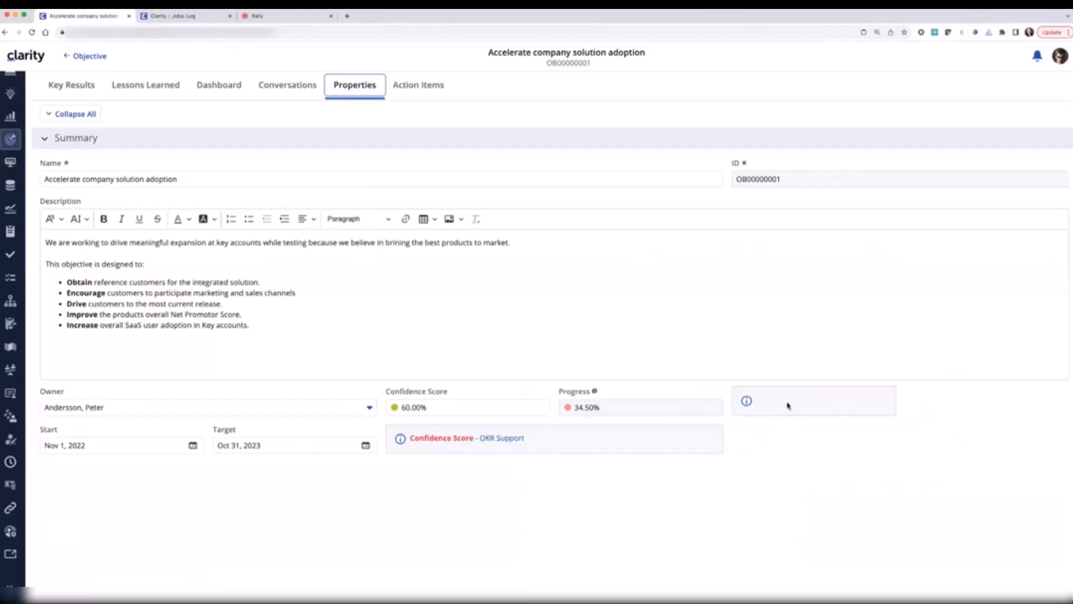
pyautogui.click(508, 437)
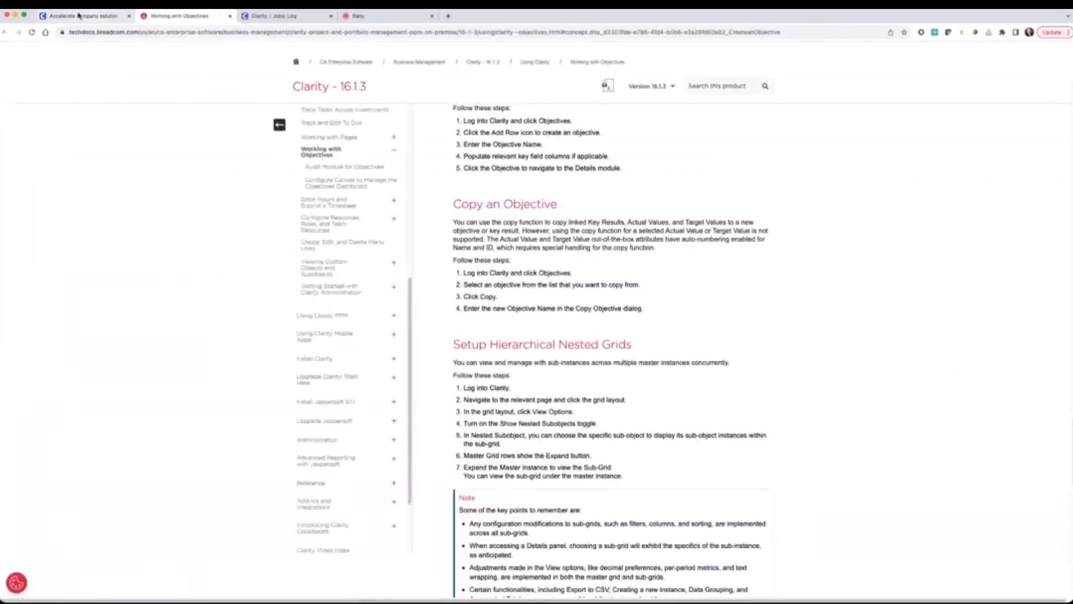
pyautogui.click(229, 16)
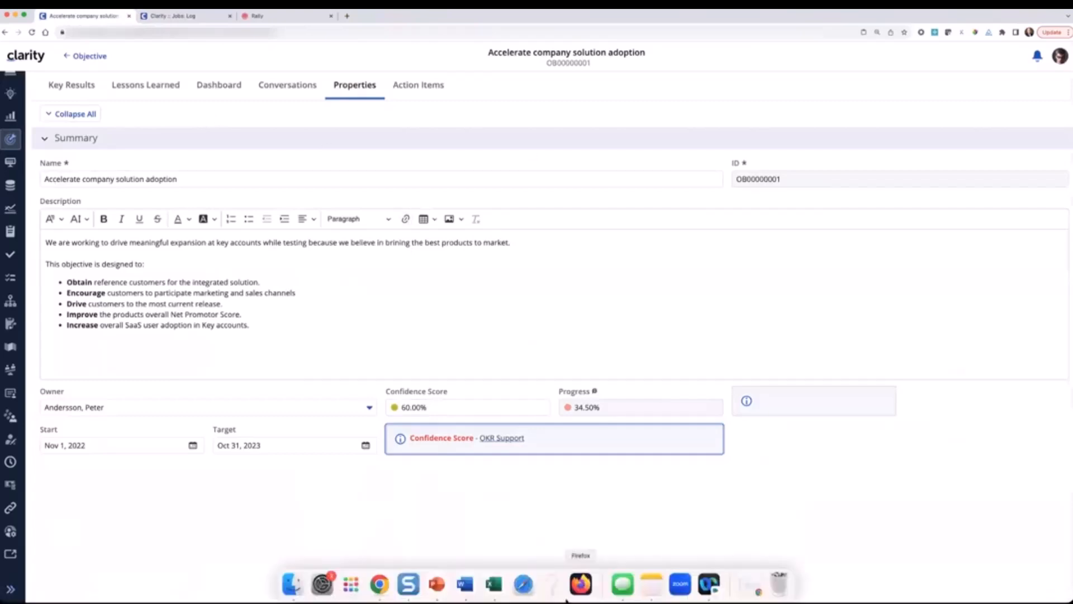
# Step: Switch to PowerPoint and show the closing slide of the OKR Management presentation
pyautogui.click(436, 581)
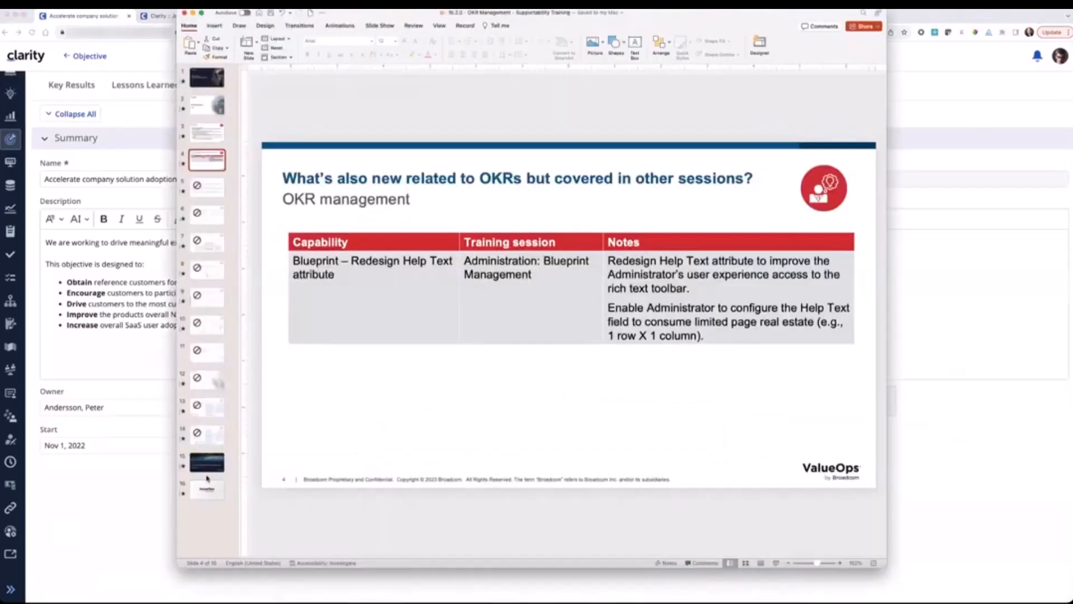
pyautogui.click(210, 466)
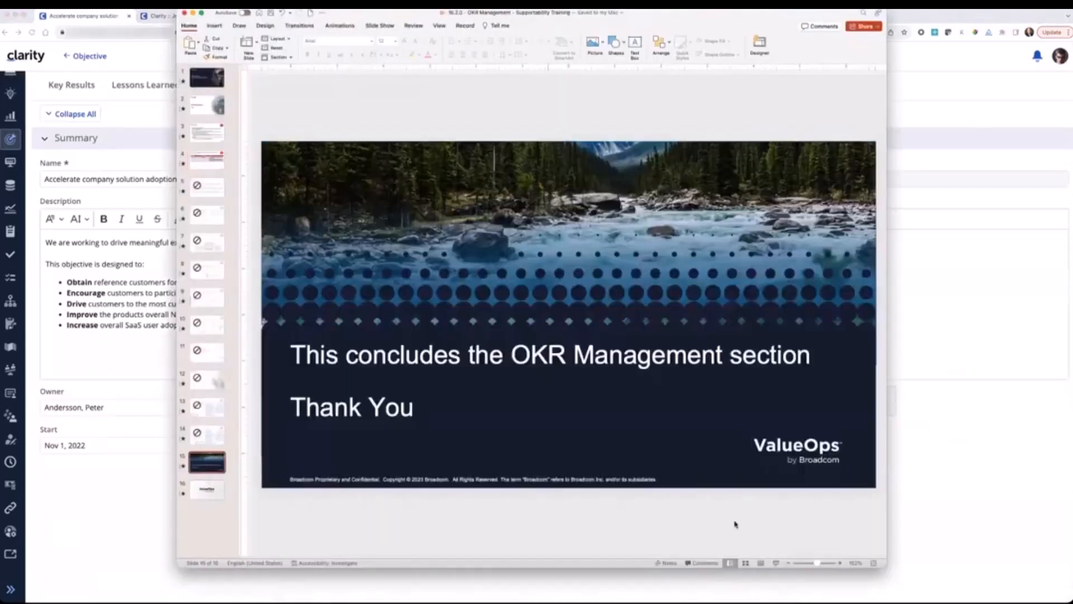